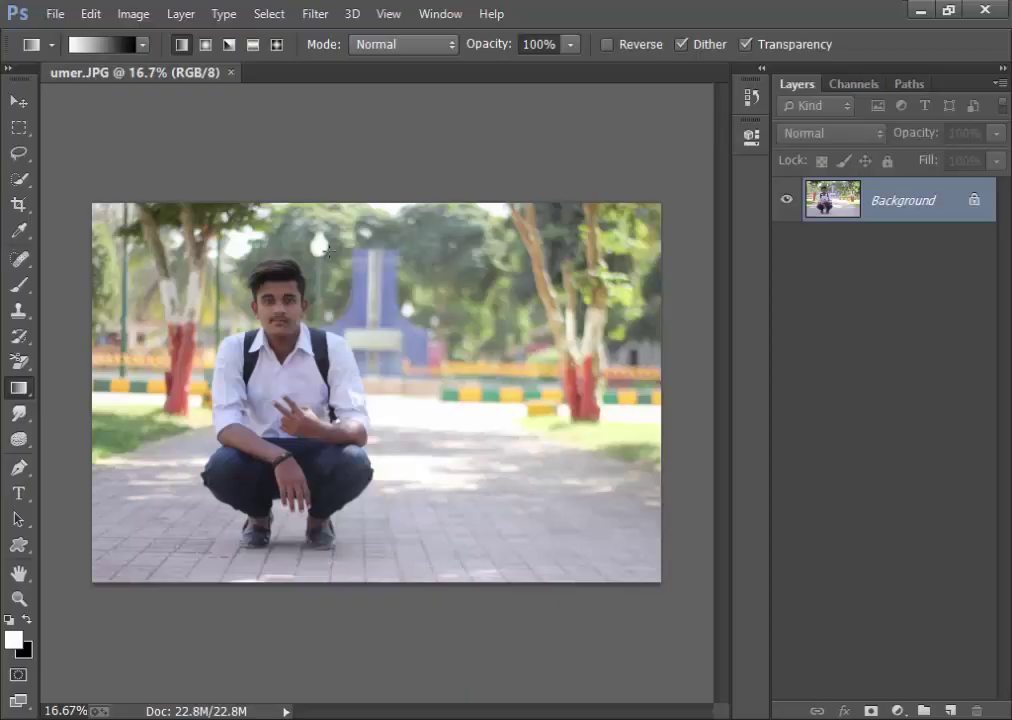
Apply Auto Contrast, then a Shadows/Highlights correction with Shadows Amount about 14%
left_click(127, 15)
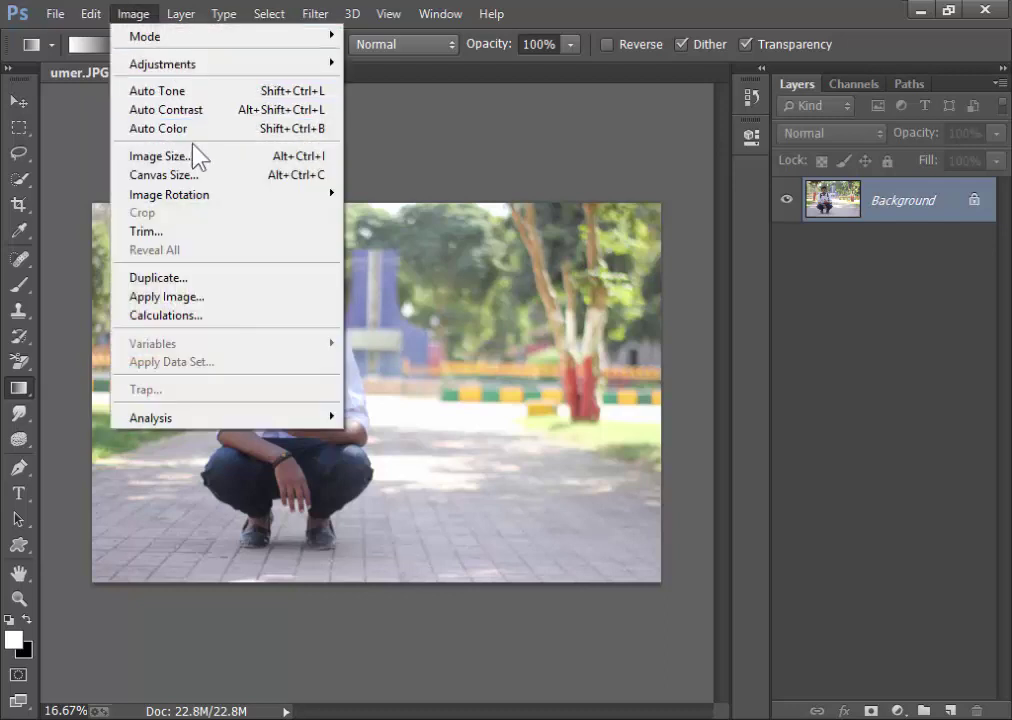
left_click(170, 110)
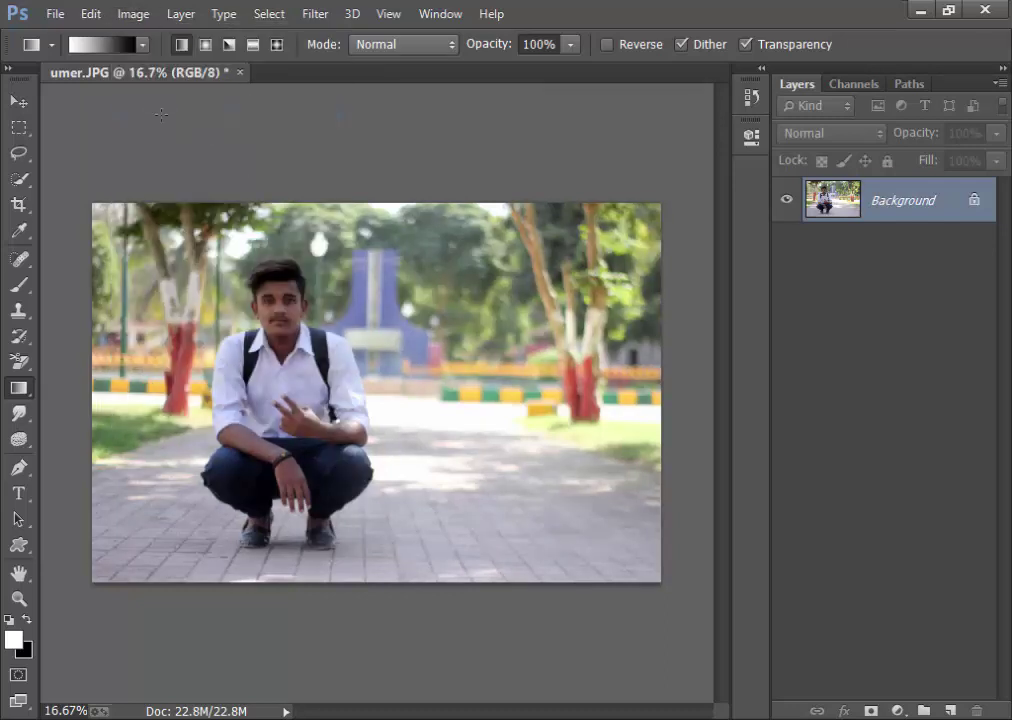
left_click(132, 14)
mouse_move(162, 64)
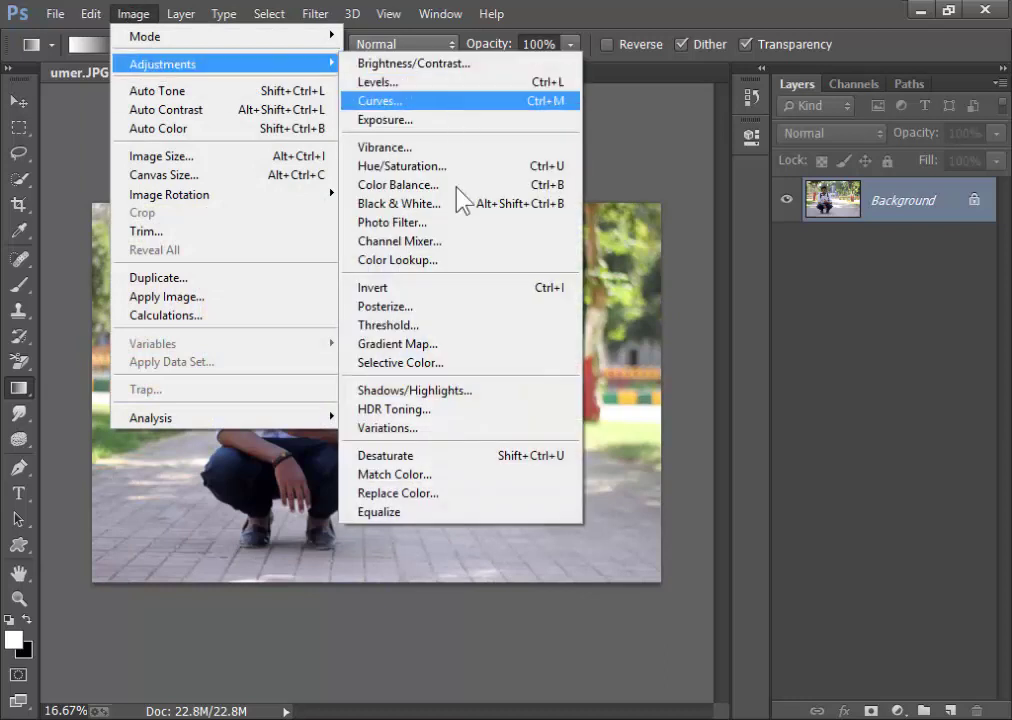
left_click(515, 391)
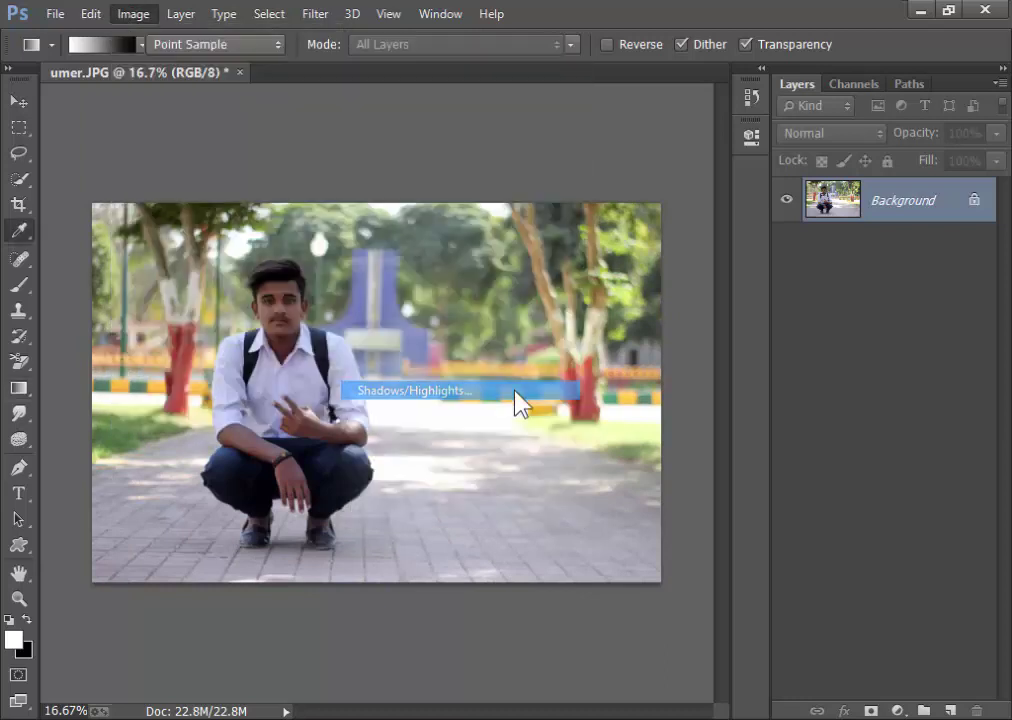
mouse_move(694, 228)
left_mouse_down()
mouse_move(648, 224)
mouse_move(644, 237)
left_mouse_up()
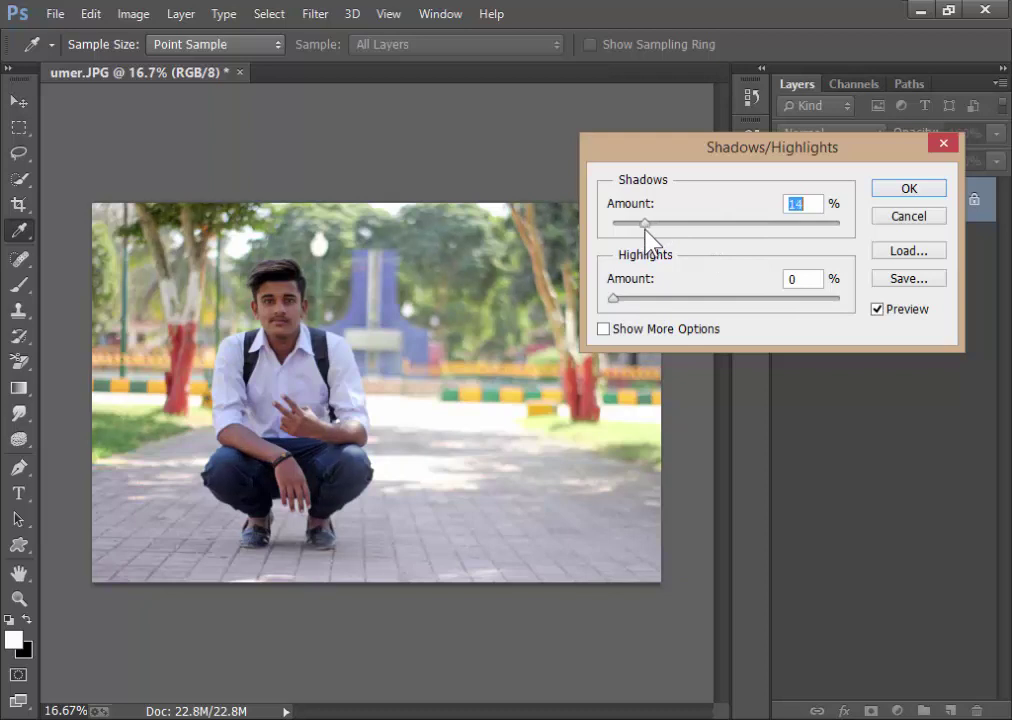
left_click(909, 189)
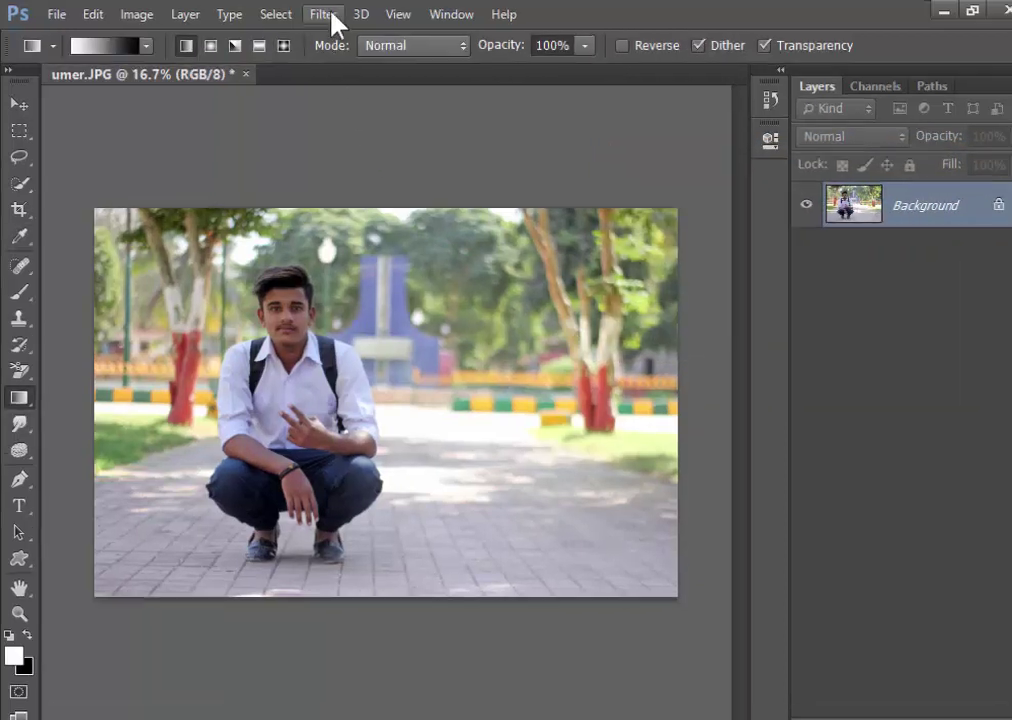
In the Camera Raw Filter, set Highlights -82, Shadows +39 and Whites +75
left_click(315, 14)
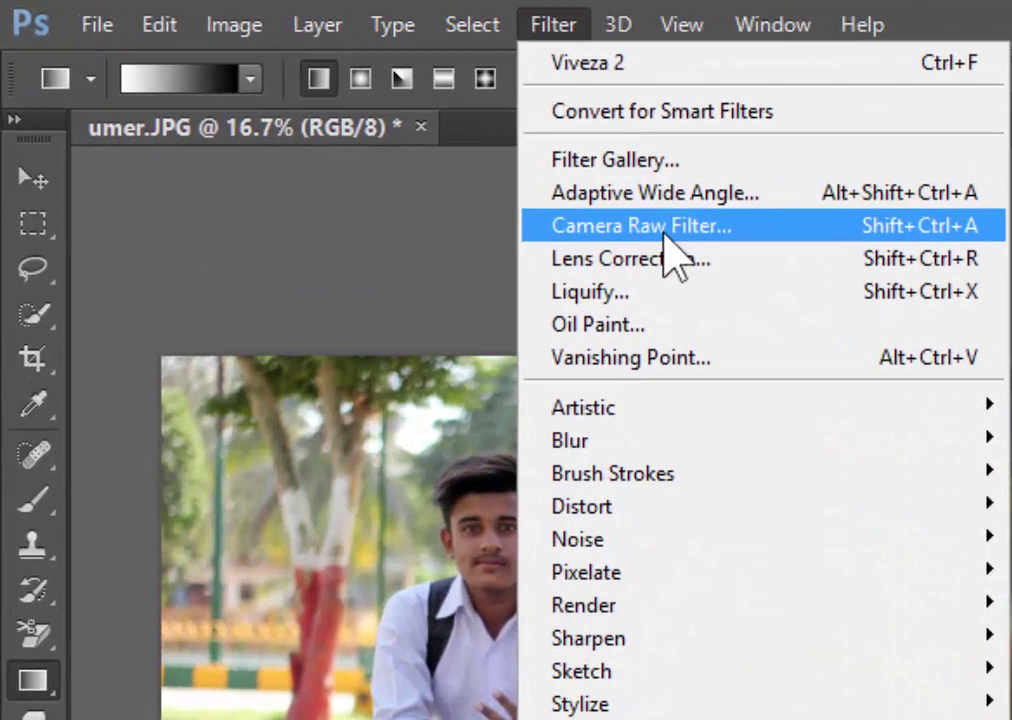
left_click(664, 232)
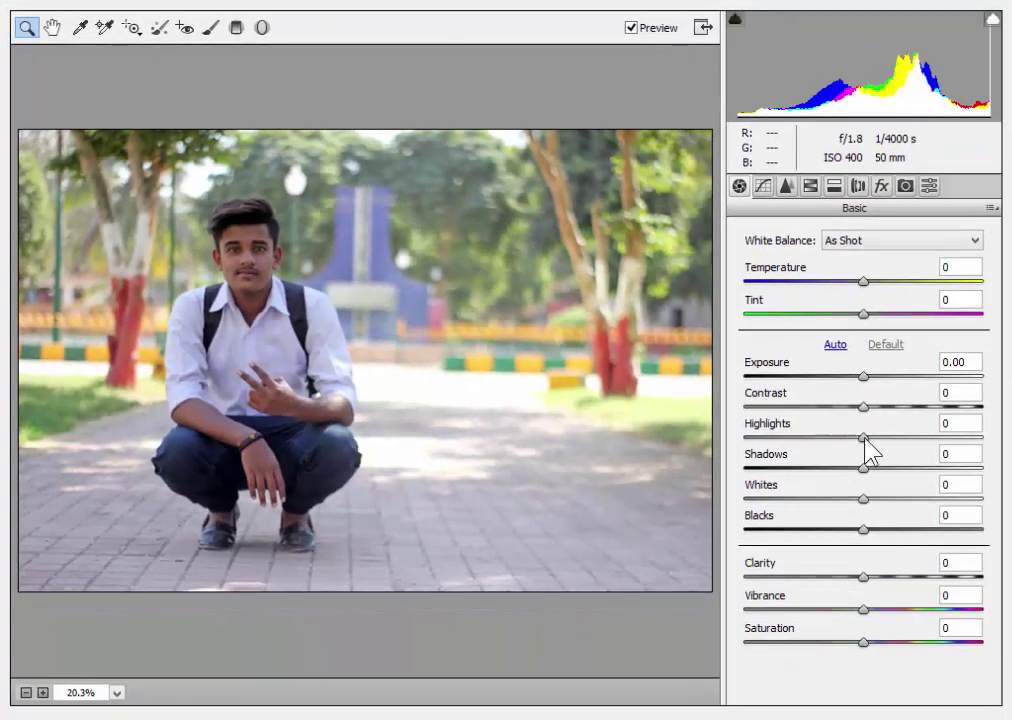
left_click_drag(864, 437, 766, 437)
left_click(860, 466)
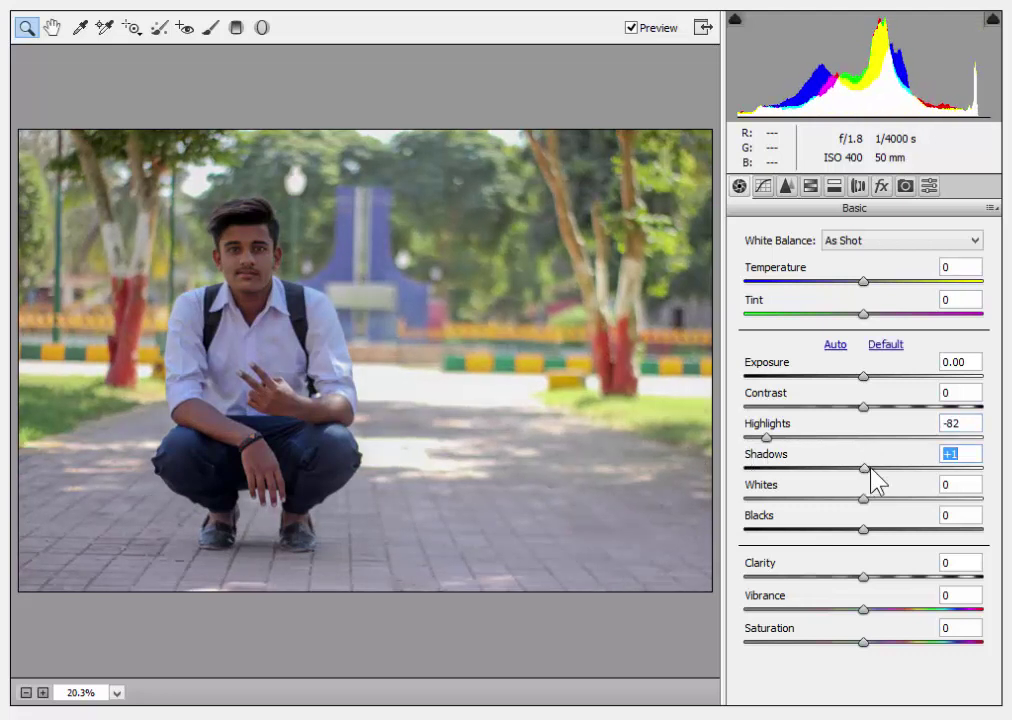
left_click_drag(860, 466, 910, 467)
left_click_drag(865, 499, 952, 499)
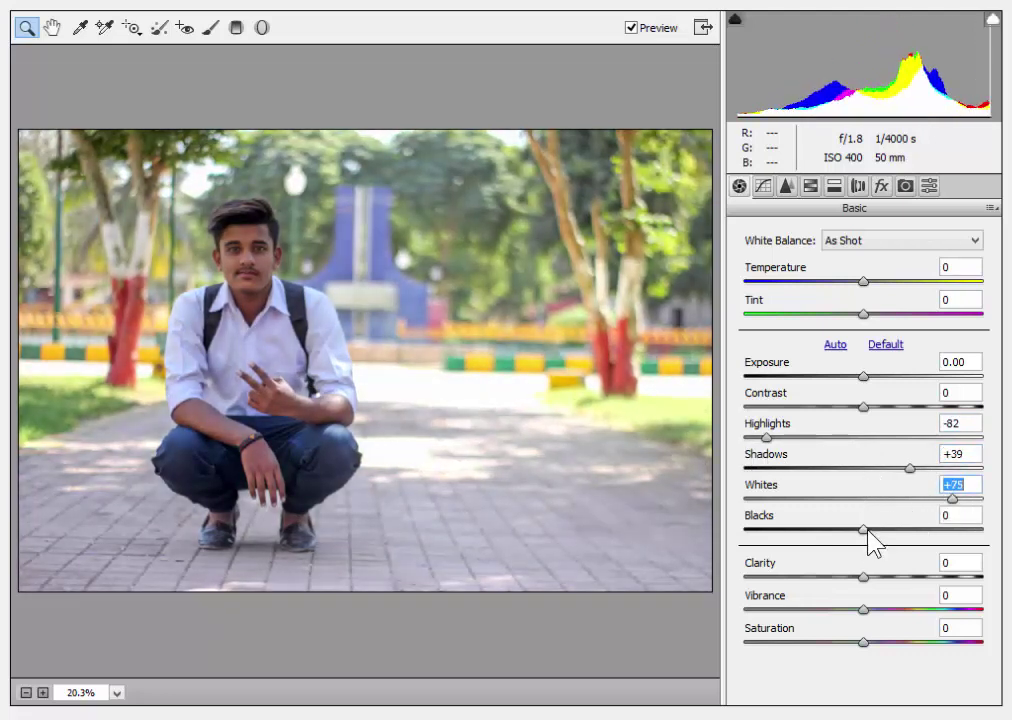
Set Blacks +47, Contrast +25, Exposure +0.05 and Clarity +15
left_click_drag(864, 530, 918, 530)
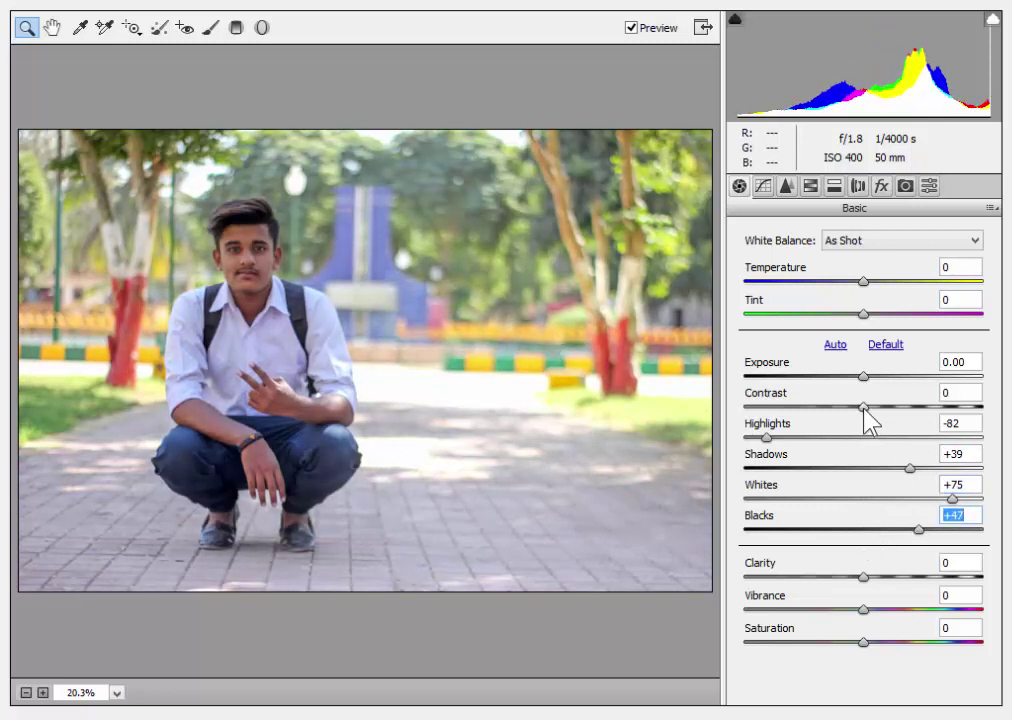
left_click_drag(864, 407, 896, 408)
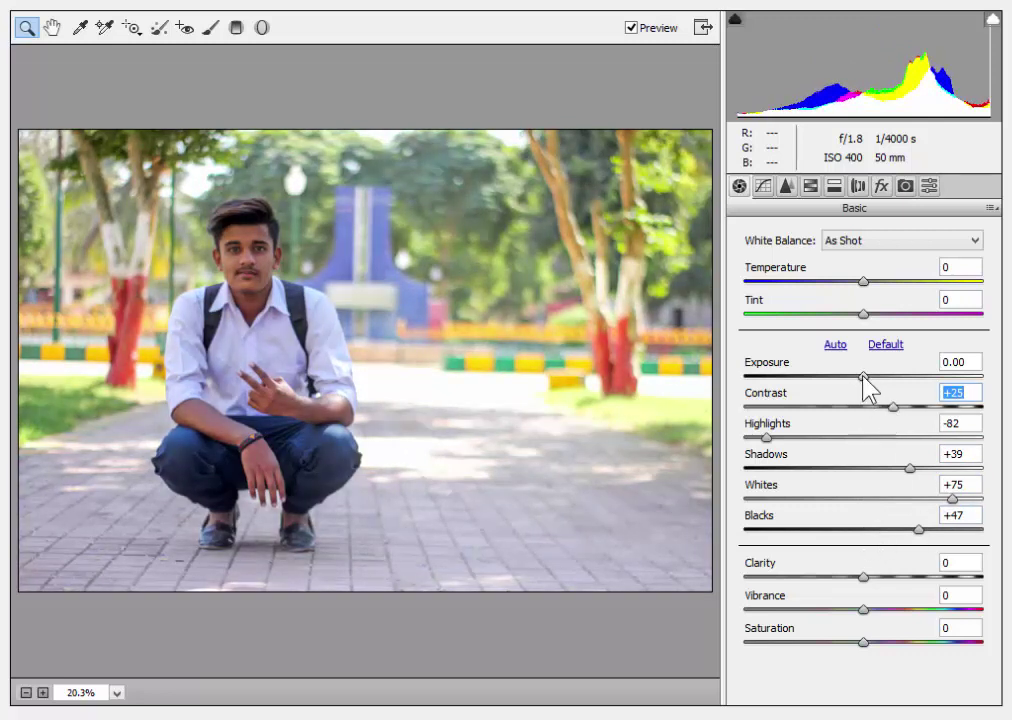
left_click(863, 376)
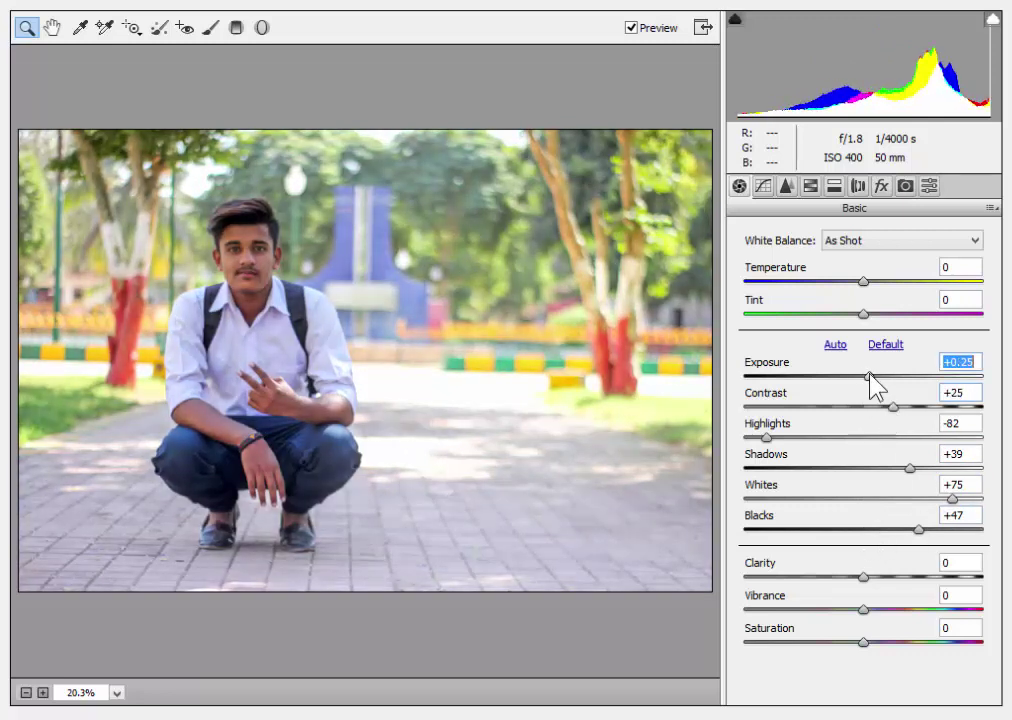
left_click(863, 282)
left_click_drag(863, 577, 932, 608)
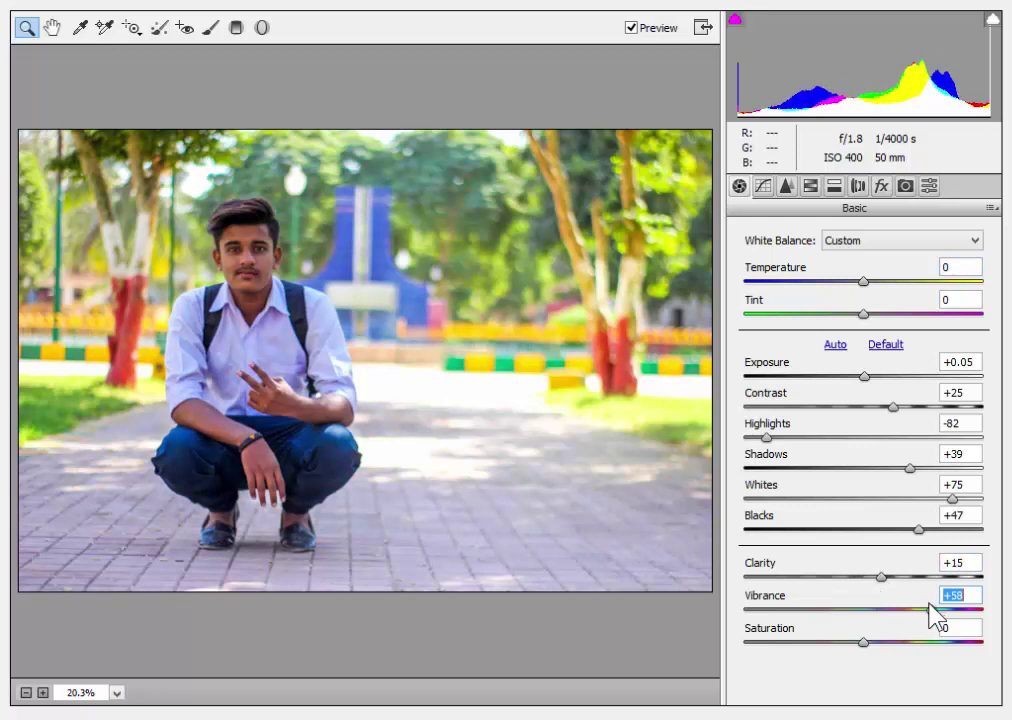
Set tone curve Lights +3 and Darks +6, then Sharpening Amount 32 and Luminance noise reduction 35
left_click(762, 188)
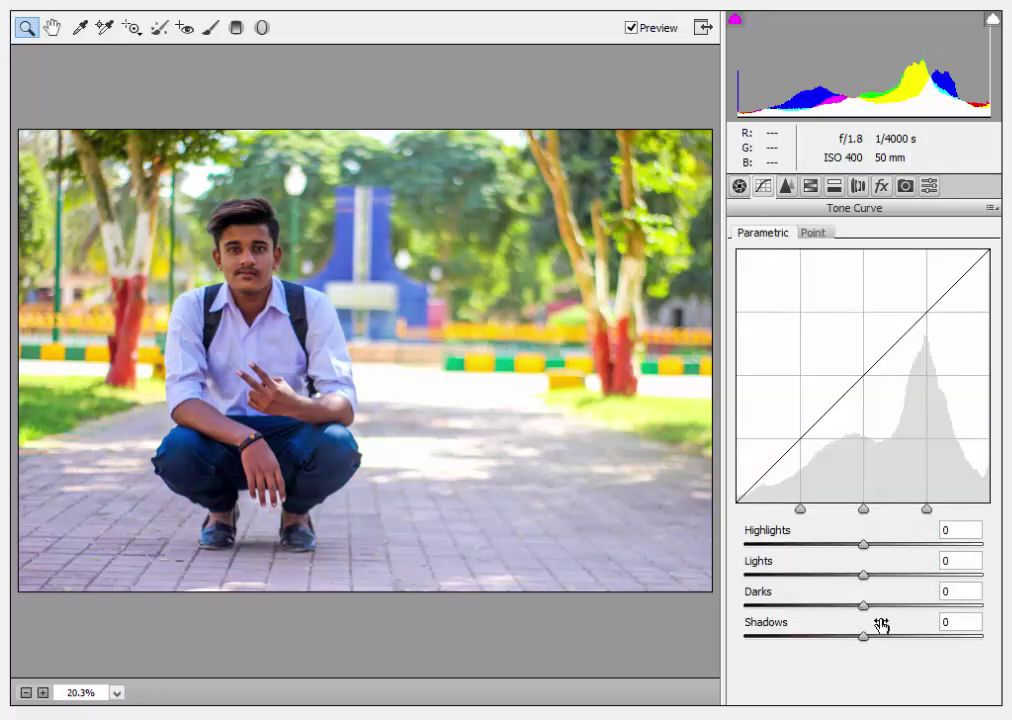
left_click_drag(865, 583, 869, 604)
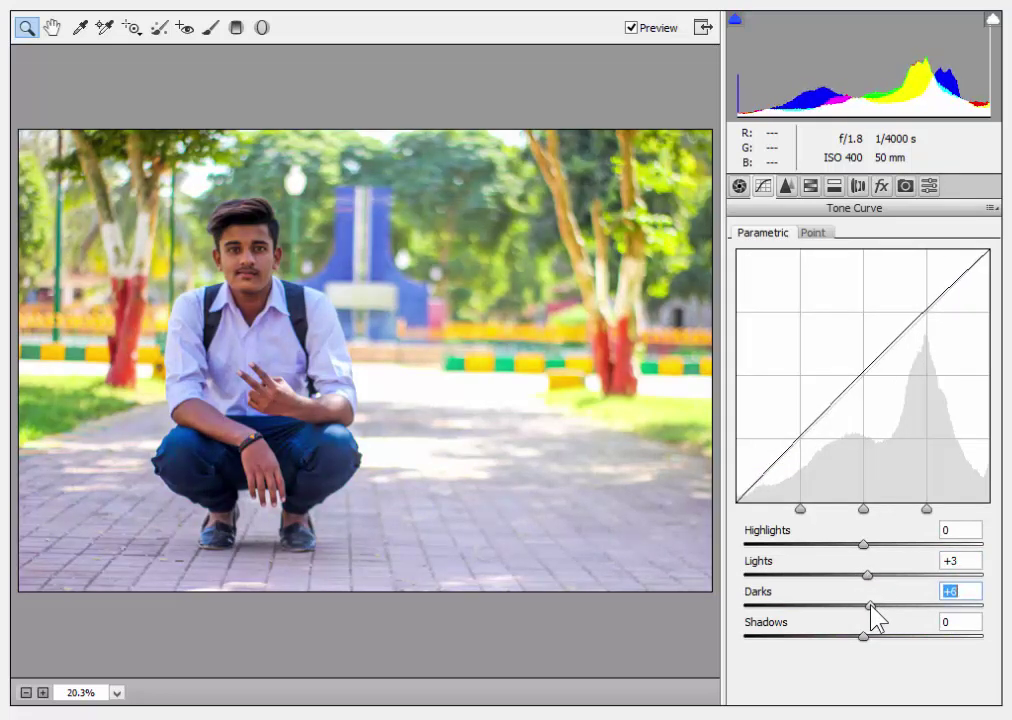
left_click(787, 187)
left_click_drag(745, 265, 795, 266)
mouse_move(745, 430)
left_mouse_down()
mouse_move(852, 431)
mouse_move(830, 431)
left_mouse_up()
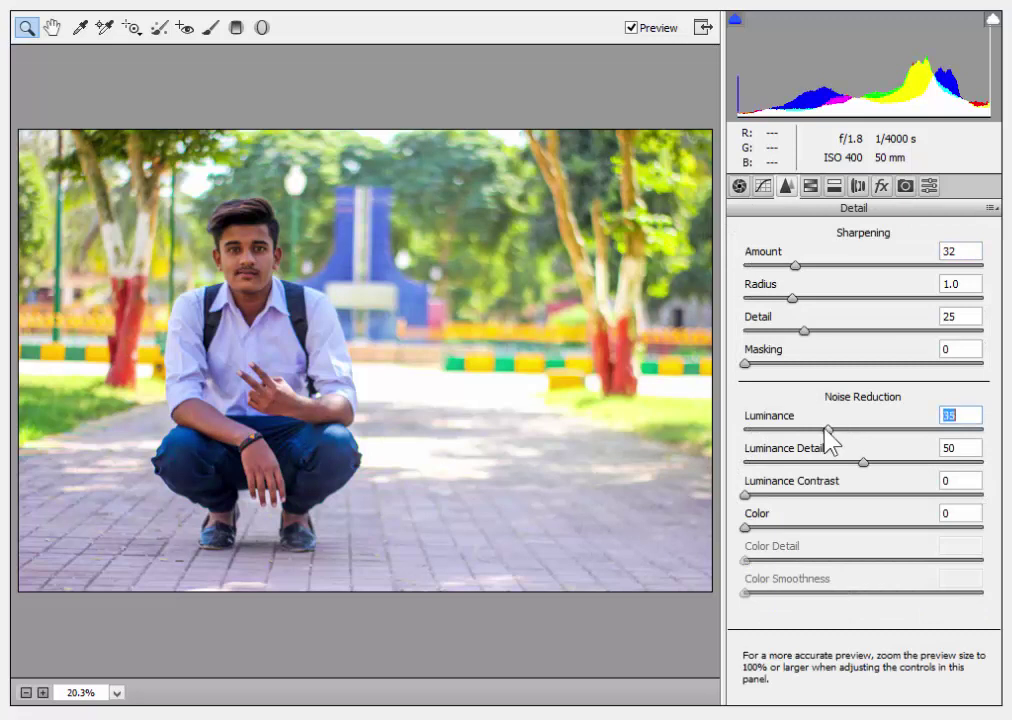
left_click(810, 186)
Shift the Oranges hue to +20, darken Yellows luminance to -36 and brighten the Blues
left_click(748, 262)
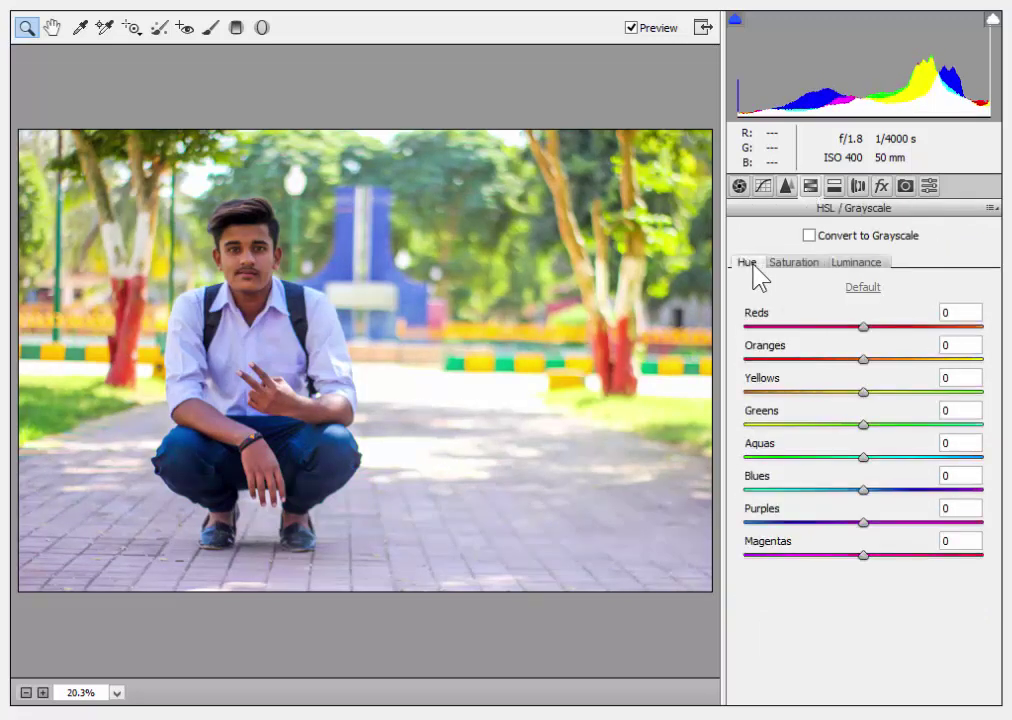
mouse_move(864, 357)
left_mouse_down()
mouse_move(887, 357)
mouse_move(845, 359)
left_mouse_up()
left_click(794, 262)
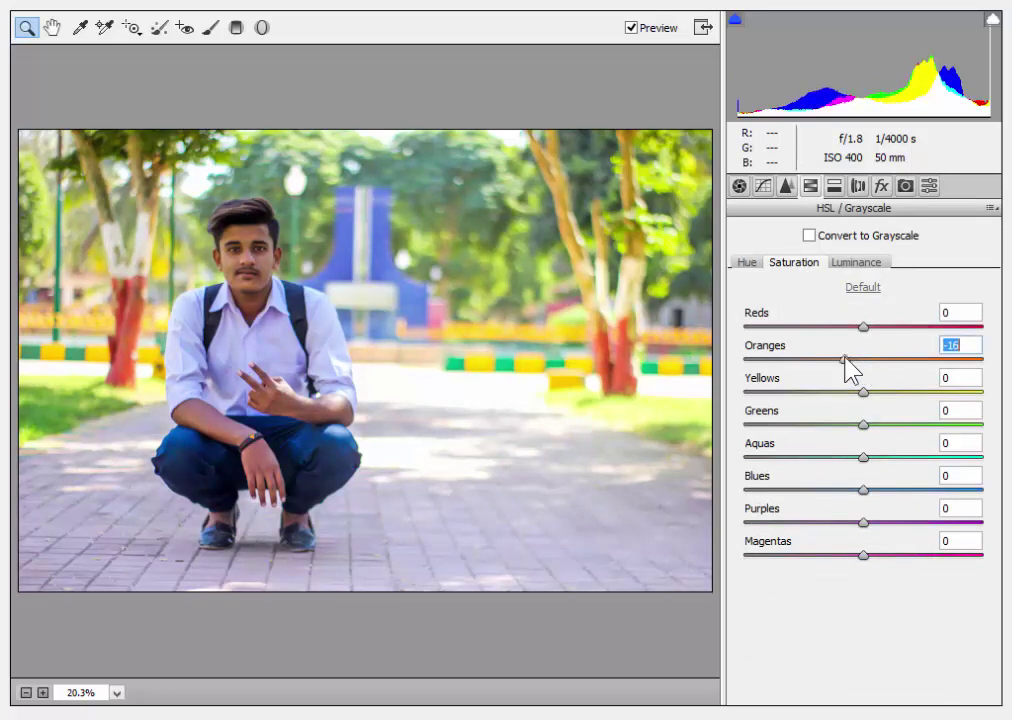
left_click(856, 262)
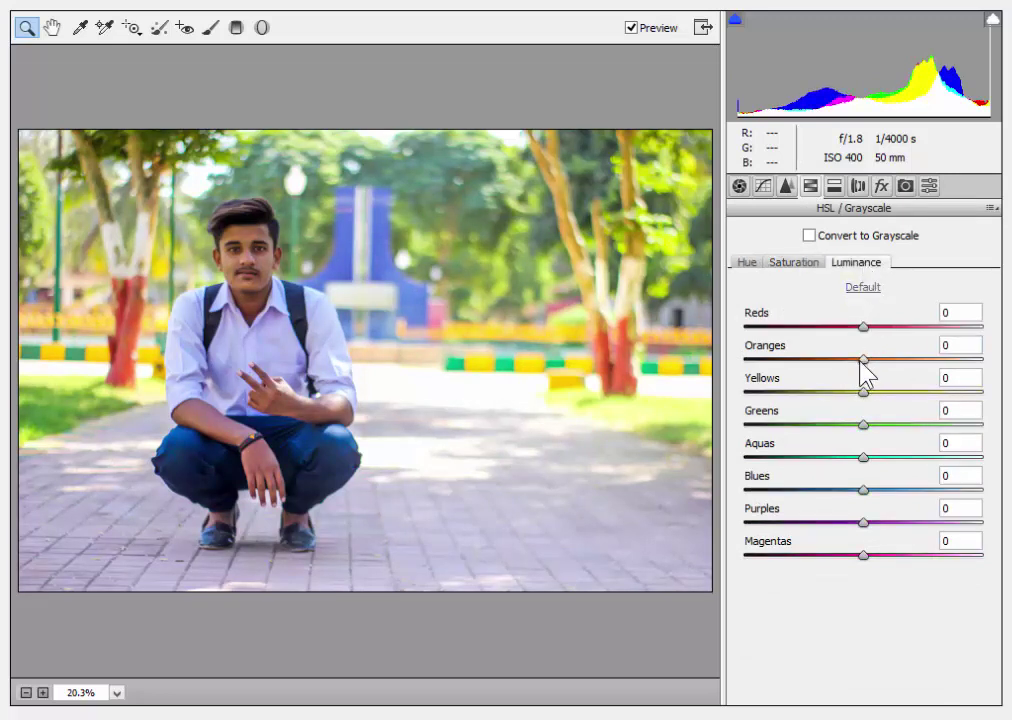
mouse_move(864, 359)
left_mouse_down()
mouse_move(886, 359)
mouse_move(820, 399)
mouse_move(858, 434)
left_mouse_up()
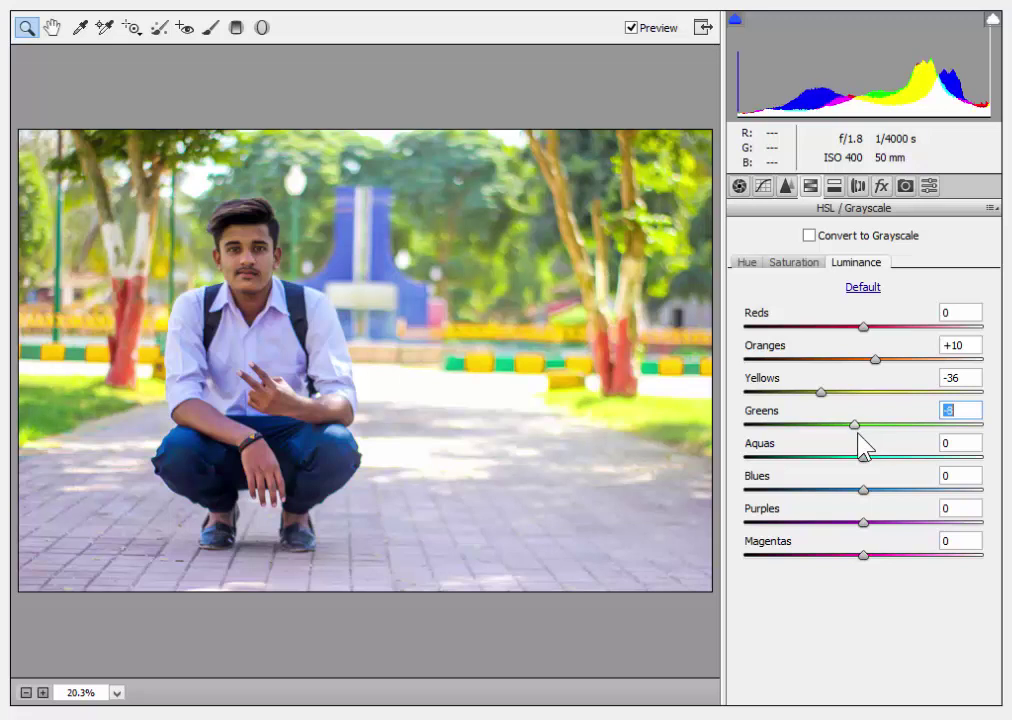
mouse_move(862, 489)
left_mouse_down()
mouse_move(893, 503)
mouse_move(868, 525)
left_mouse_up()
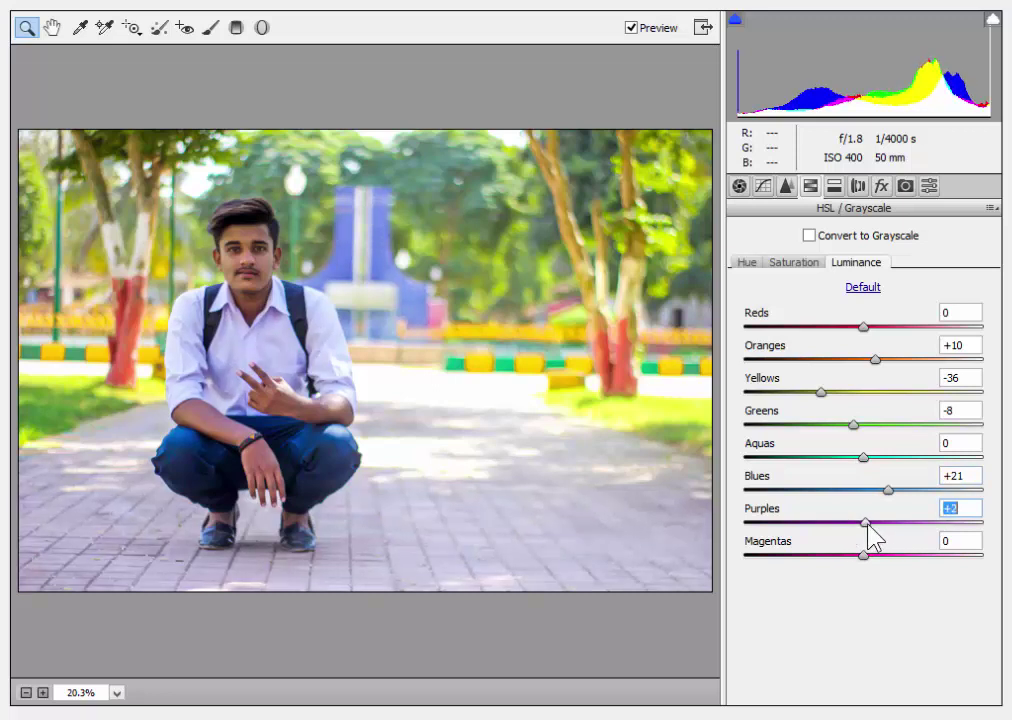
Lower Blues saturation to -33 and adjust the Greens saturation
left_click(790, 262)
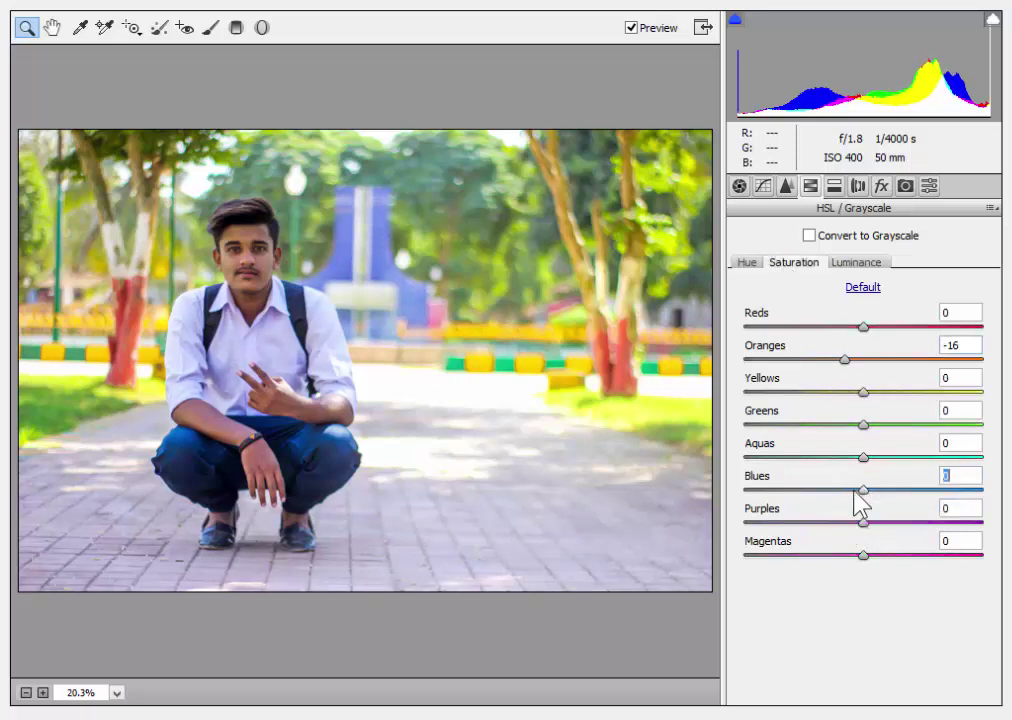
mouse_move(862, 489)
left_mouse_down()
mouse_move(816, 490)
mouse_move(832, 522)
left_mouse_up()
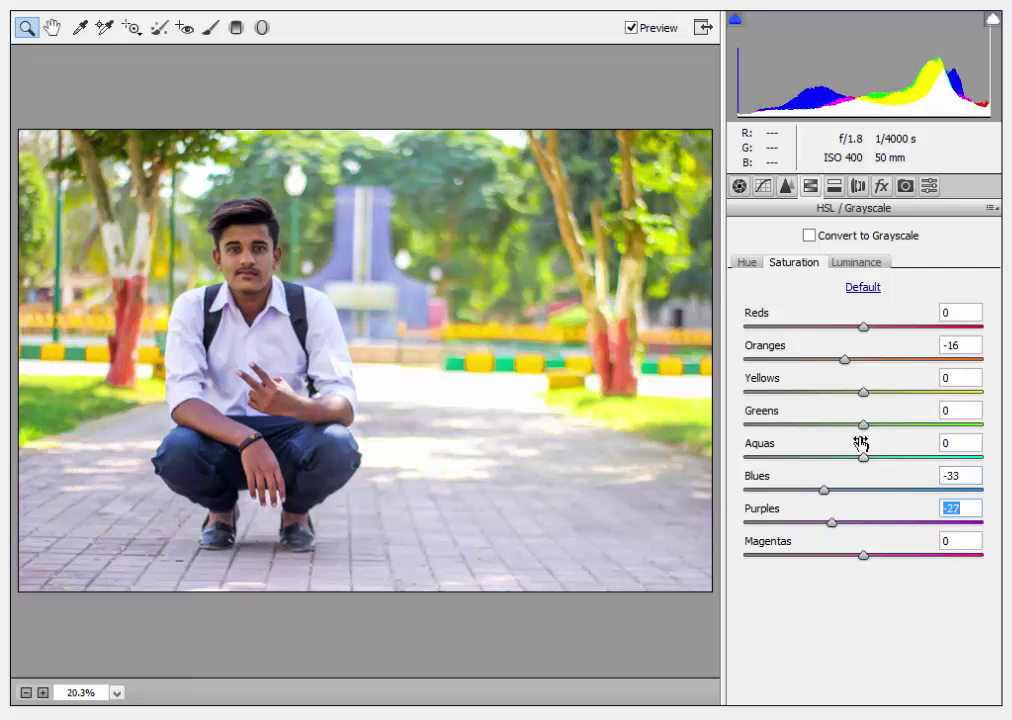
mouse_move(862, 423)
left_mouse_down()
mouse_move(879, 433)
mouse_move(872, 404)
left_mouse_up()
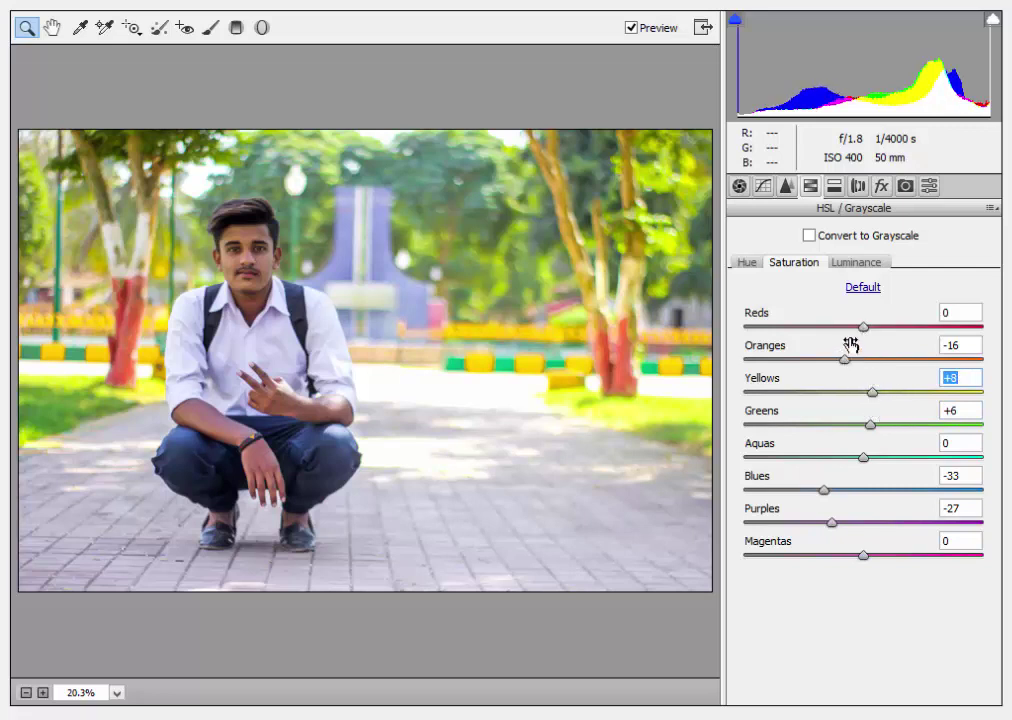
left_click(750, 264)
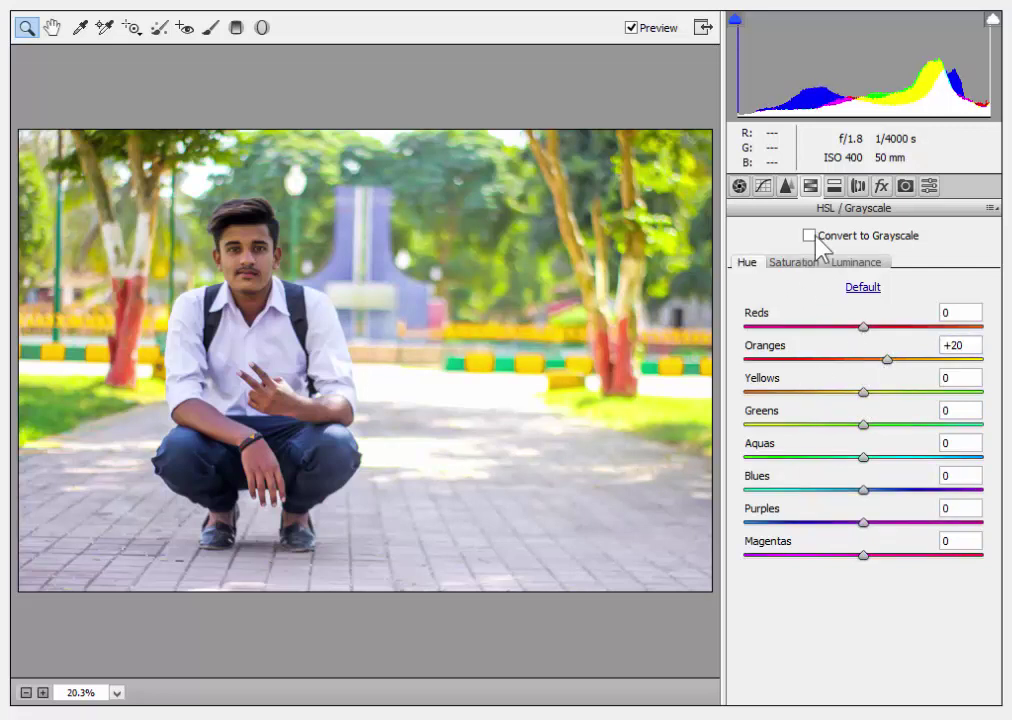
Split-tone highlights at hue 201, saturation 18, and add a -10 post-crop vignette
left_click(834, 188)
left_click_drag(748, 297, 797, 298)
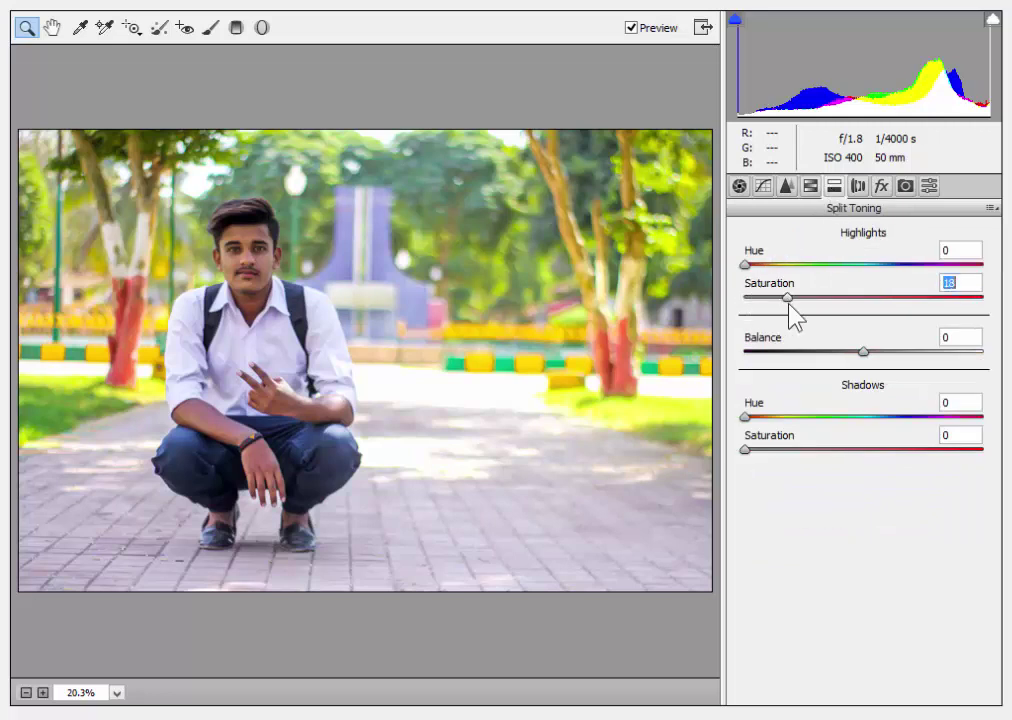
left_click_drag(746, 265, 858, 270)
key("Up")
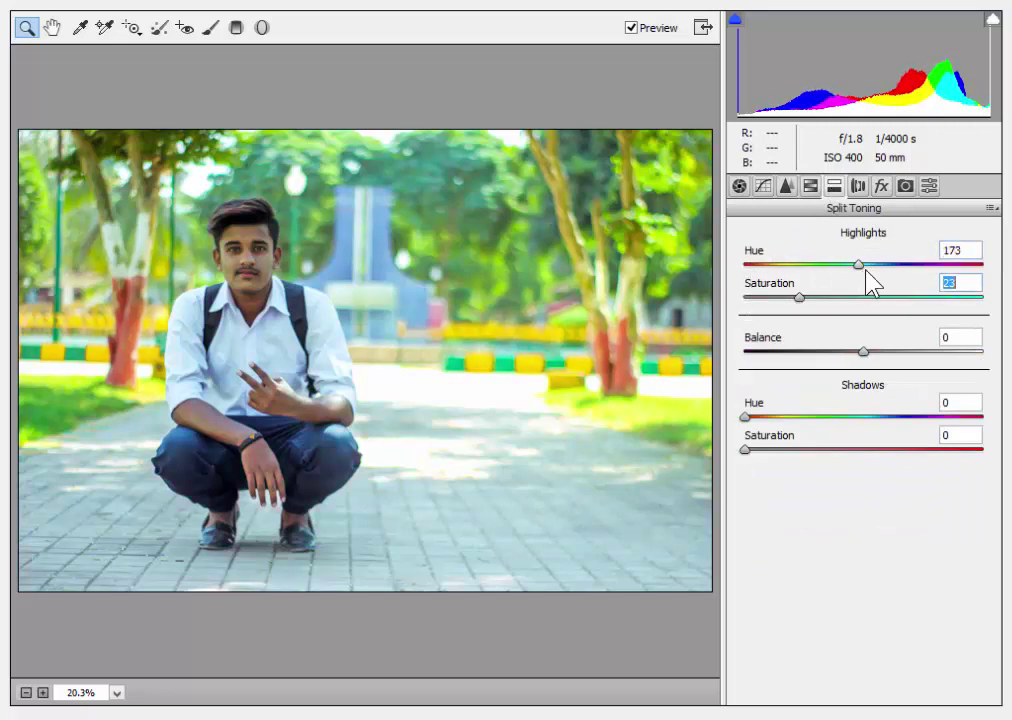
left_click(876, 264)
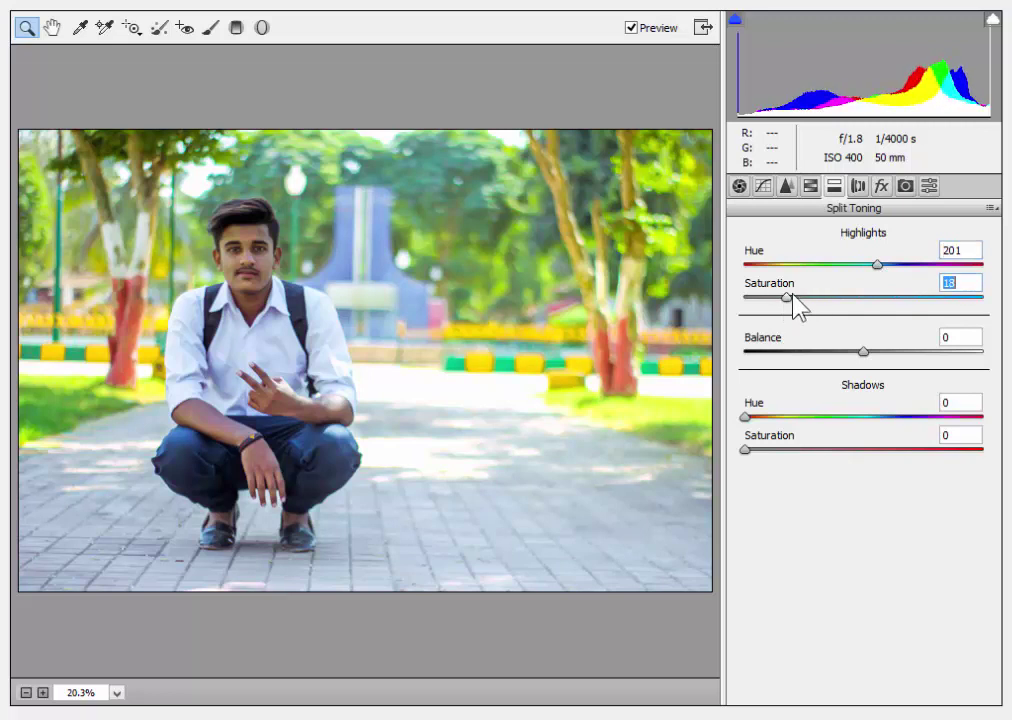
left_click(882, 188)
left_click_drag(863, 440, 853, 441)
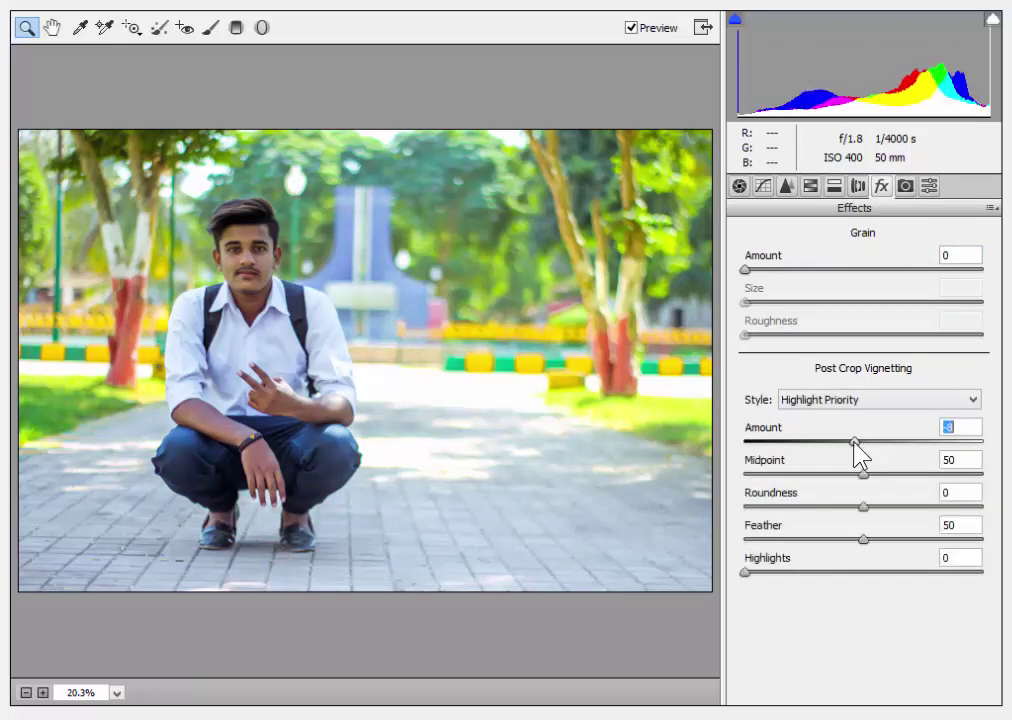
Nudge Exposure up, raise Shadows to +43 and Blacks, and pull Highlights to -100
left_click(739, 186)
left_click_drag(862, 375, 868, 376)
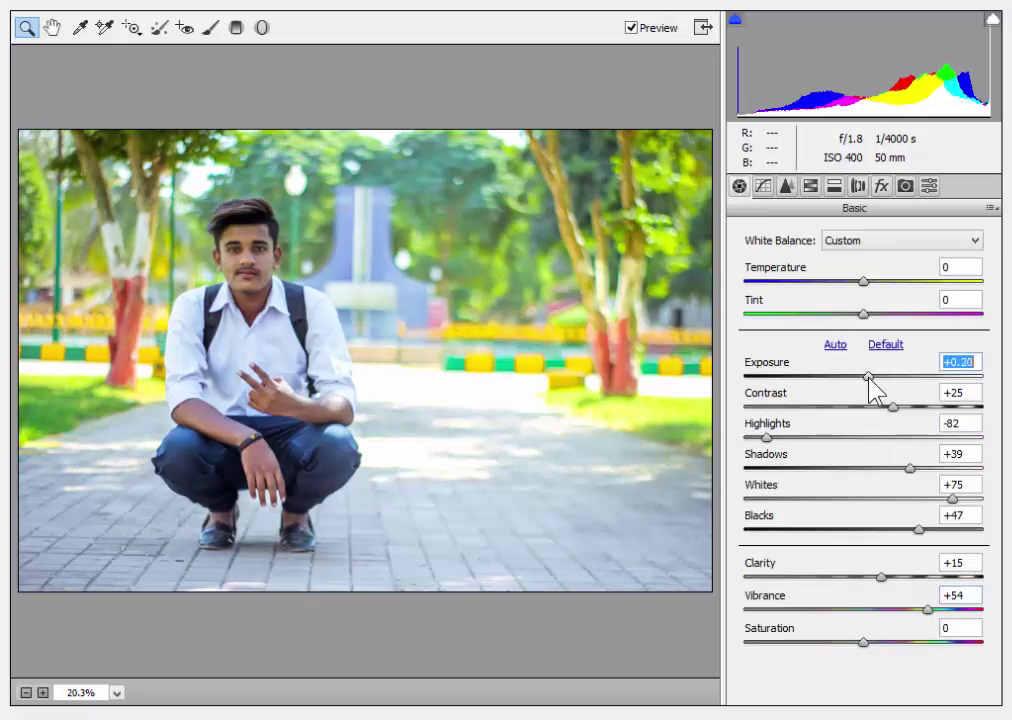
left_click_drag(909, 466, 965, 499)
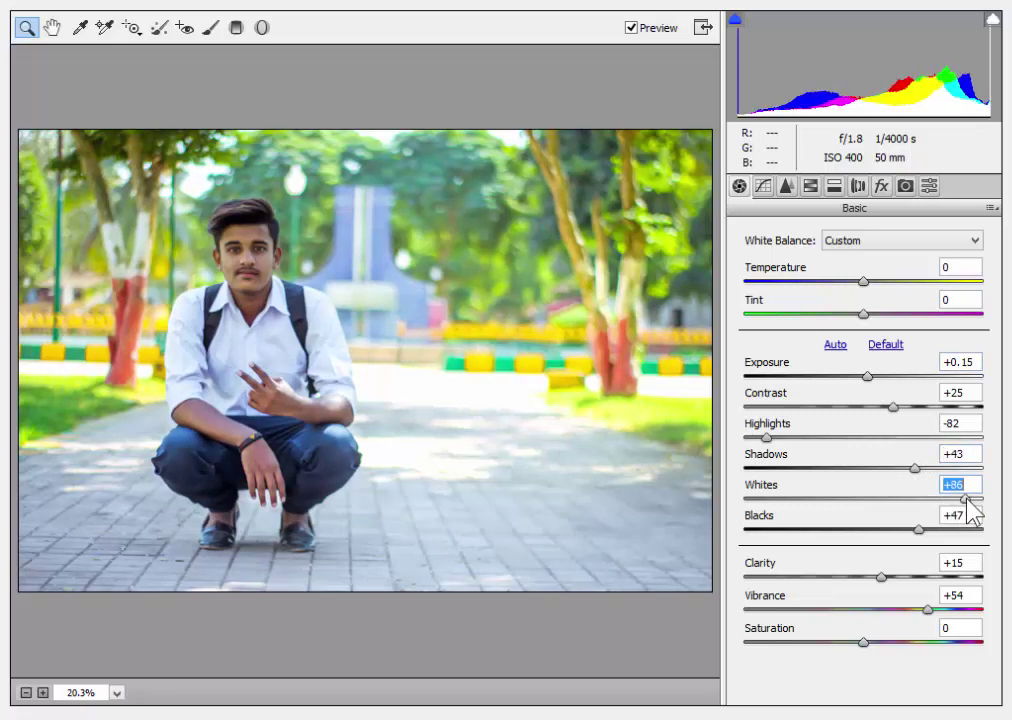
mouse_move(919, 529)
left_mouse_down()
mouse_move(952, 530)
mouse_move(942, 530)
left_mouse_up()
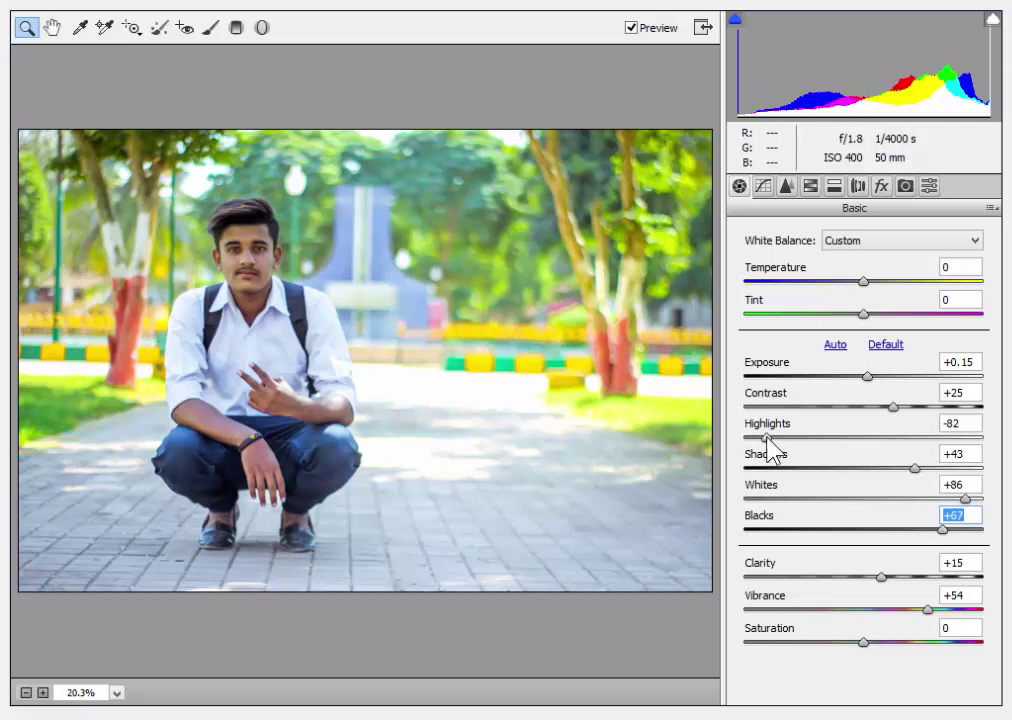
left_click_drag(766, 437, 745, 438)
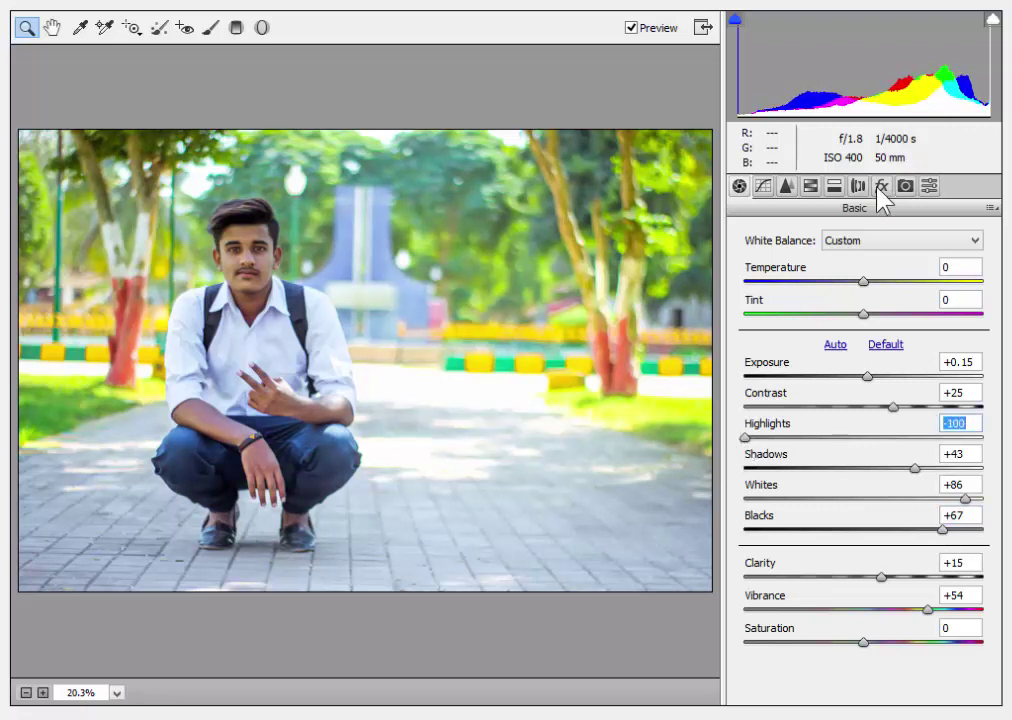
Deepen the vignette to -18, fine-tune Clarity, set Blacks +83 and Exposure +0.20
left_click(882, 187)
left_click_drag(863, 441, 849, 443)
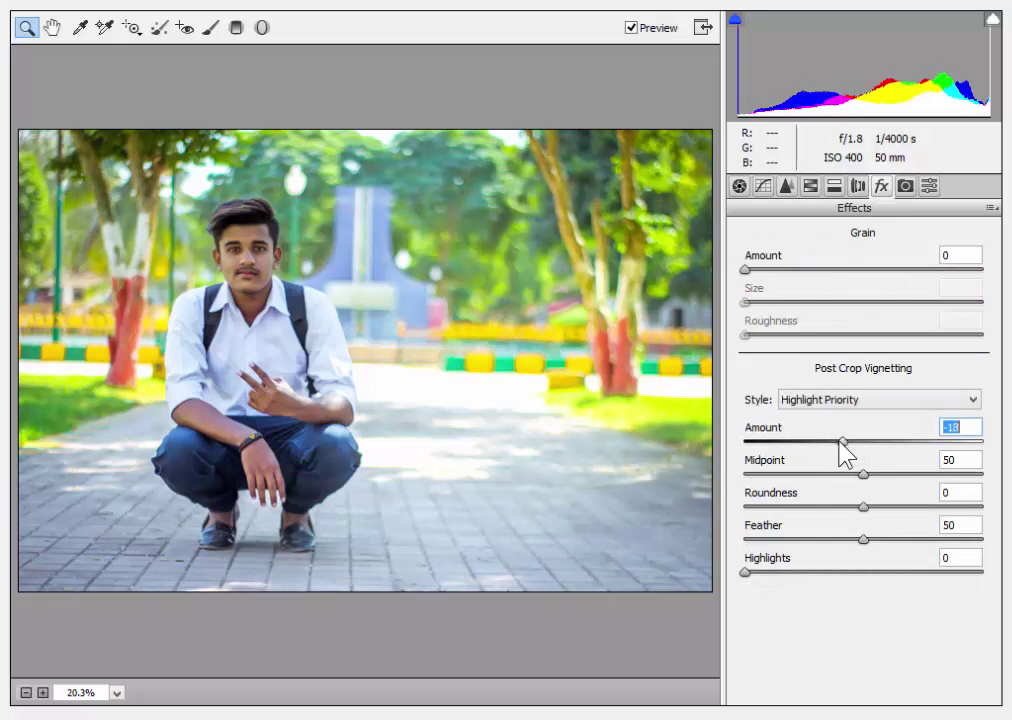
left_click(739, 187)
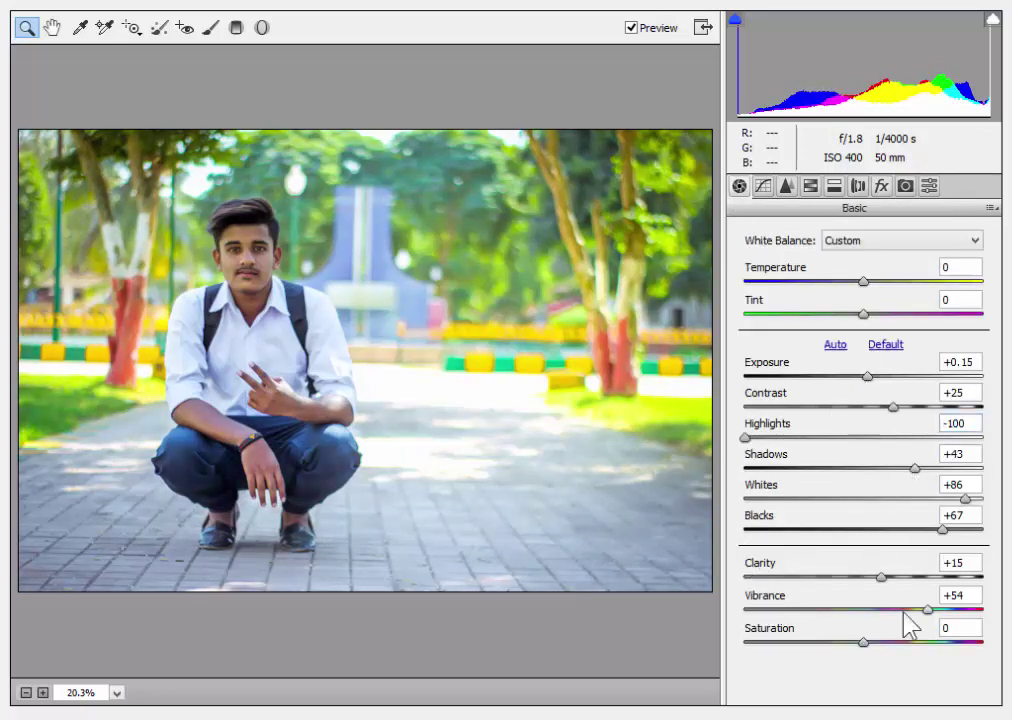
left_click_drag(880, 576, 884, 579)
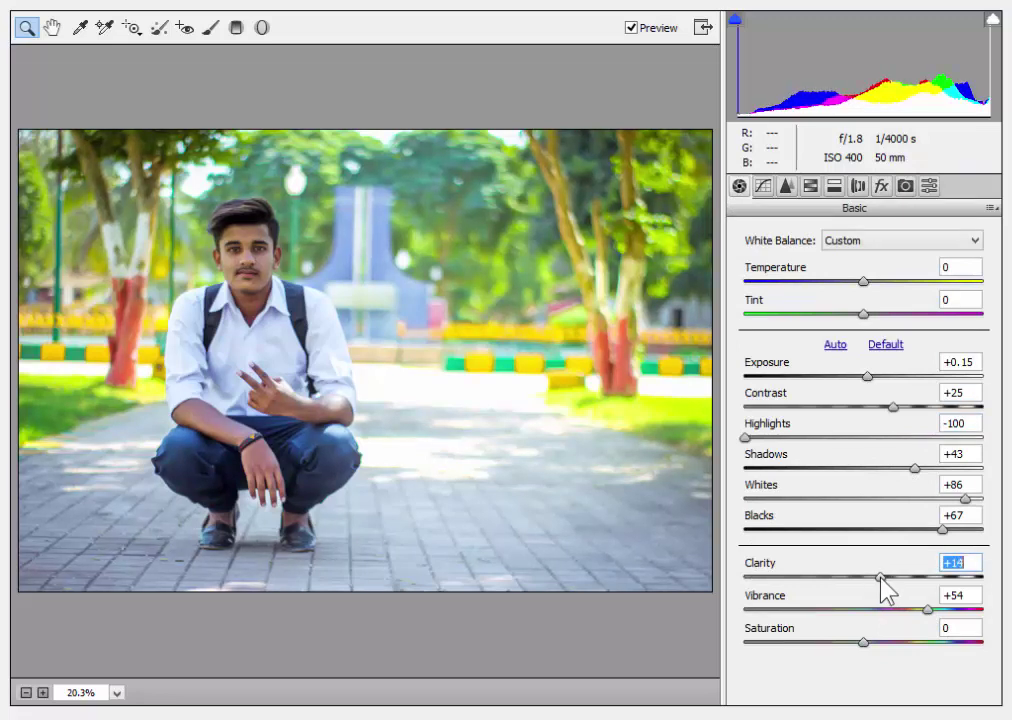
left_click_drag(943, 529, 961, 530)
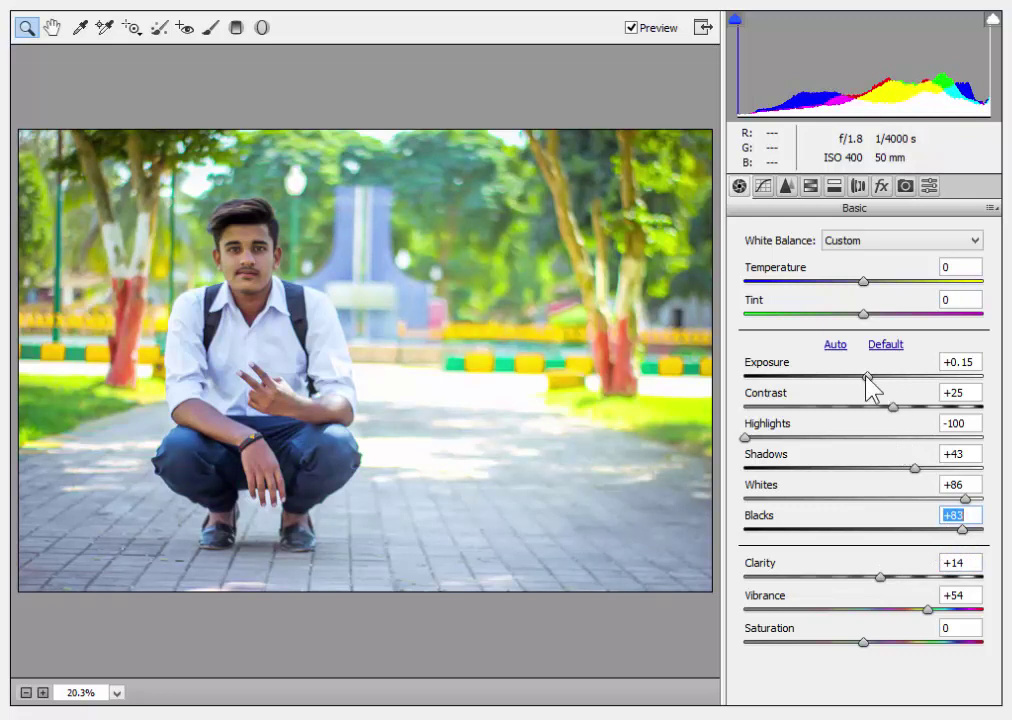
left_click(867, 377)
left_click_drag(867, 378, 867, 382)
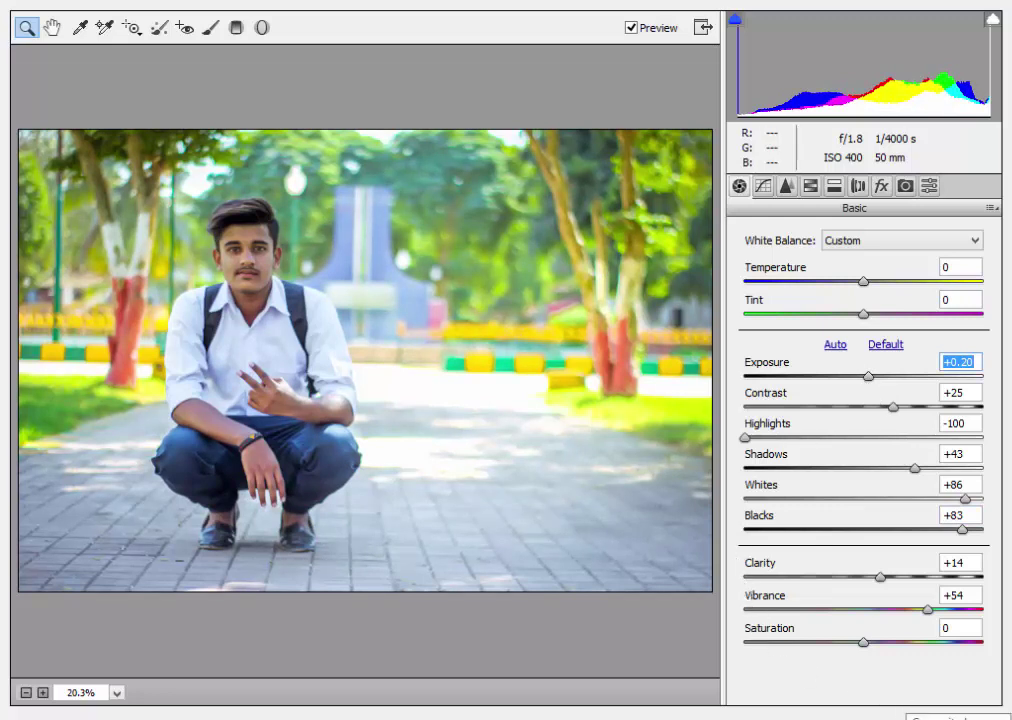
Lower the tone curve Lights to +1 and review the Split Toning settings
left_click(788, 188)
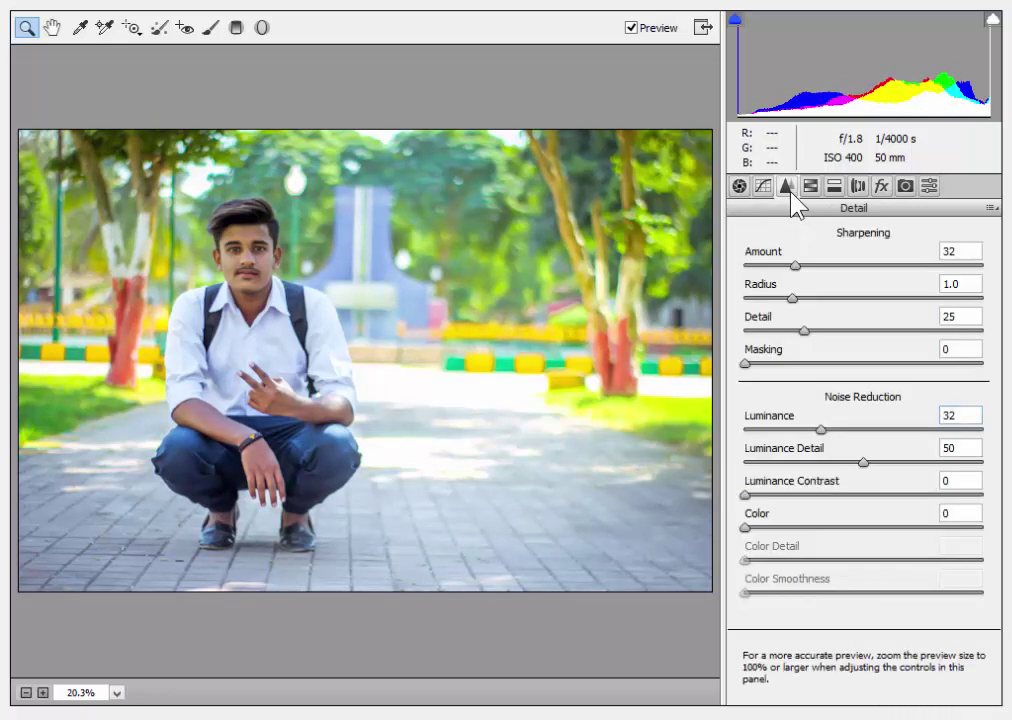
left_click(764, 188)
left_click_drag(868, 576, 864, 576)
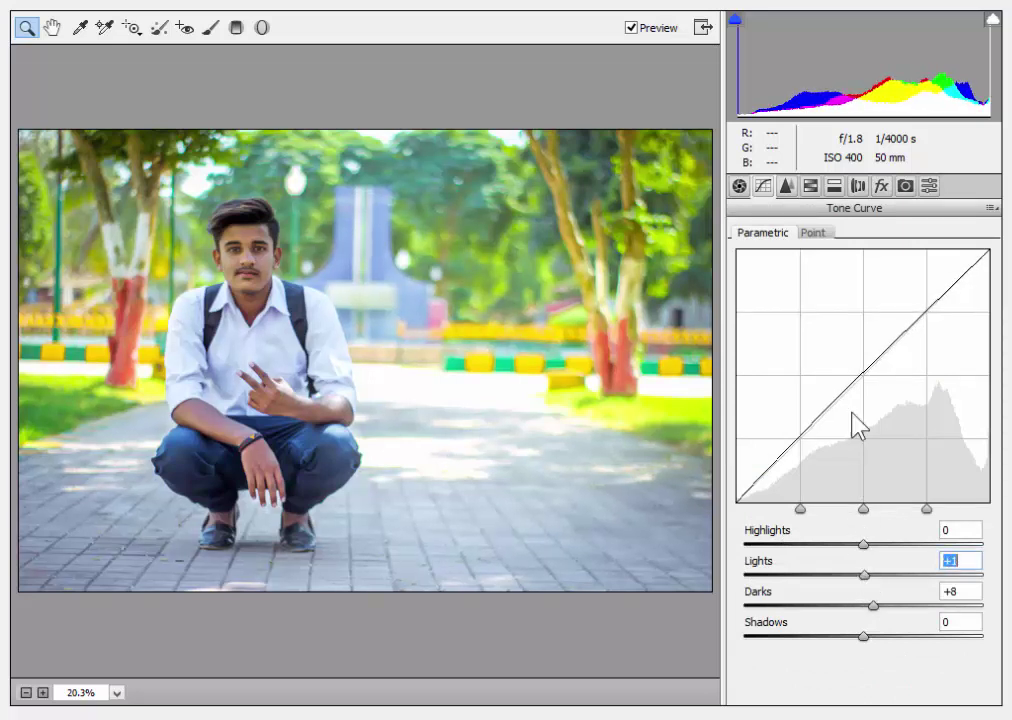
left_click(834, 186)
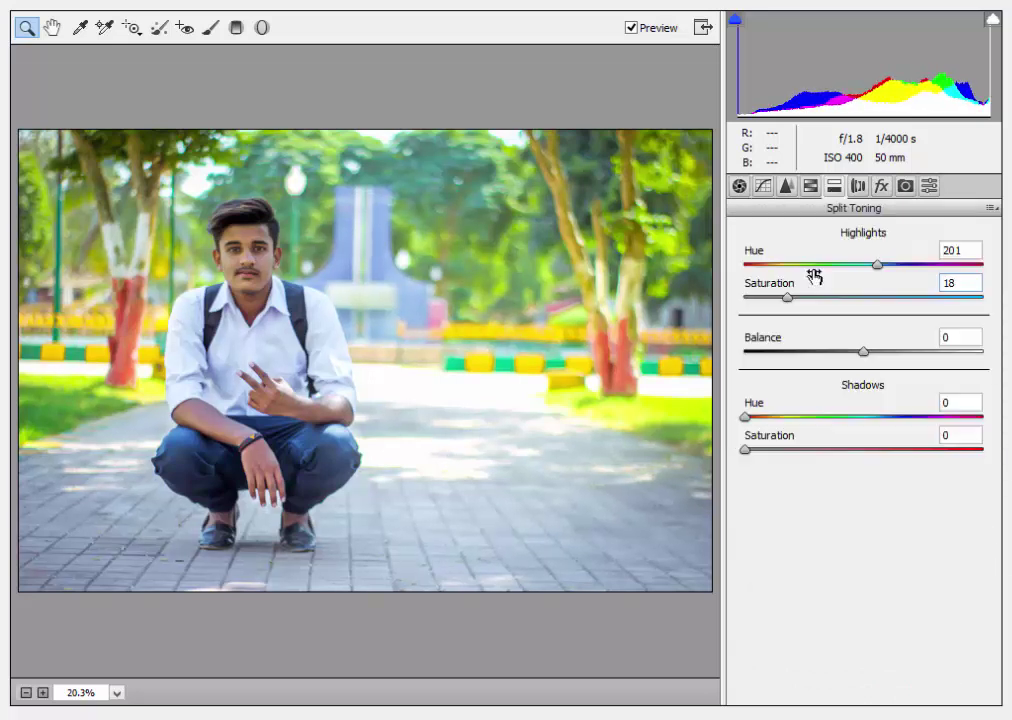
left_click(857, 186)
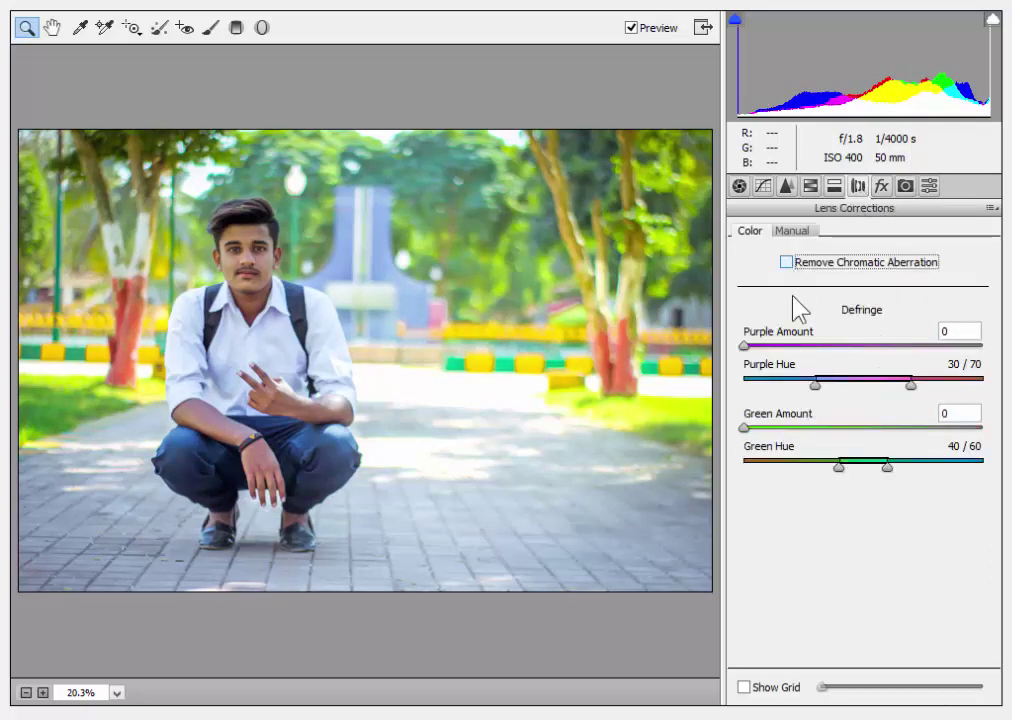
Enable chromatic aberration removal and set Purple Amount to 20 while inspecting the face
left_click(786, 263)
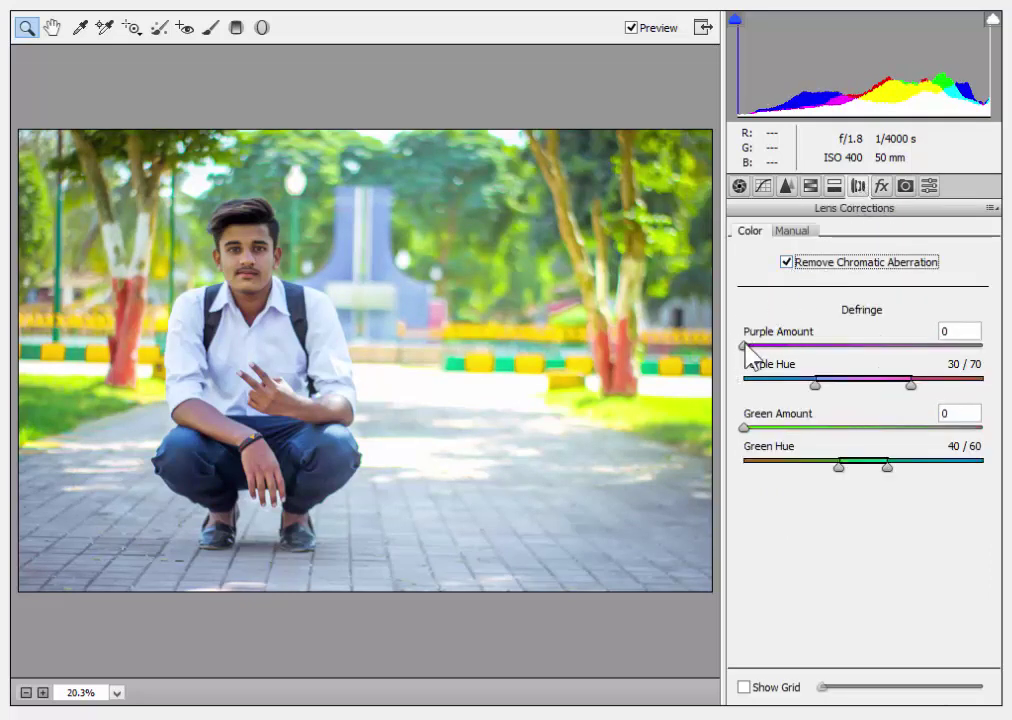
left_click(235, 255)
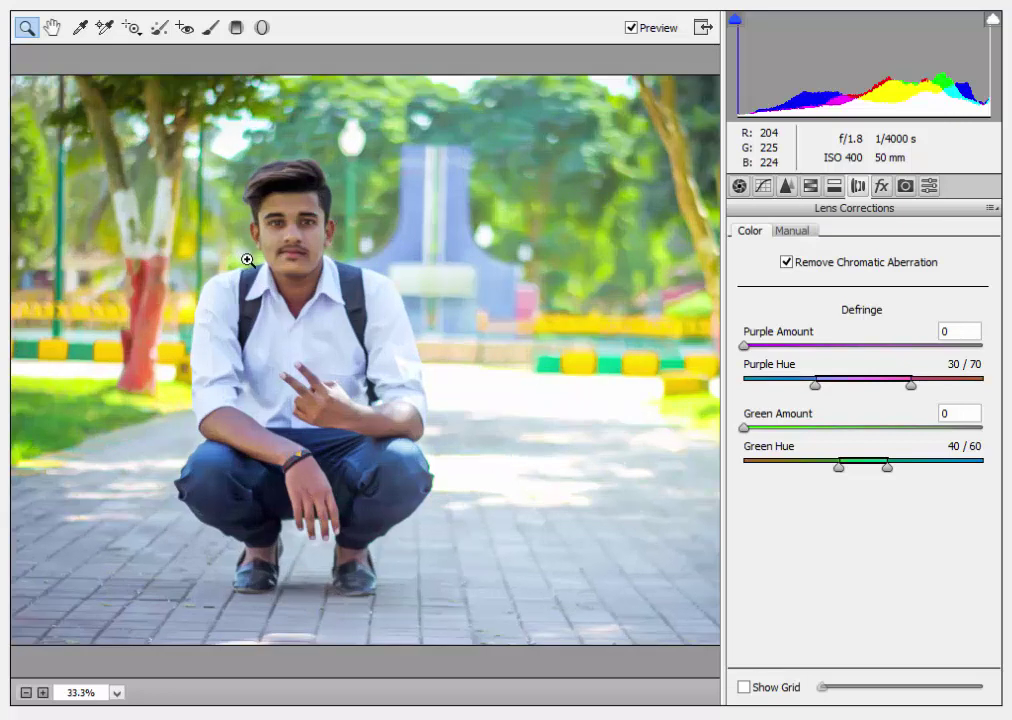
left_click(296, 244)
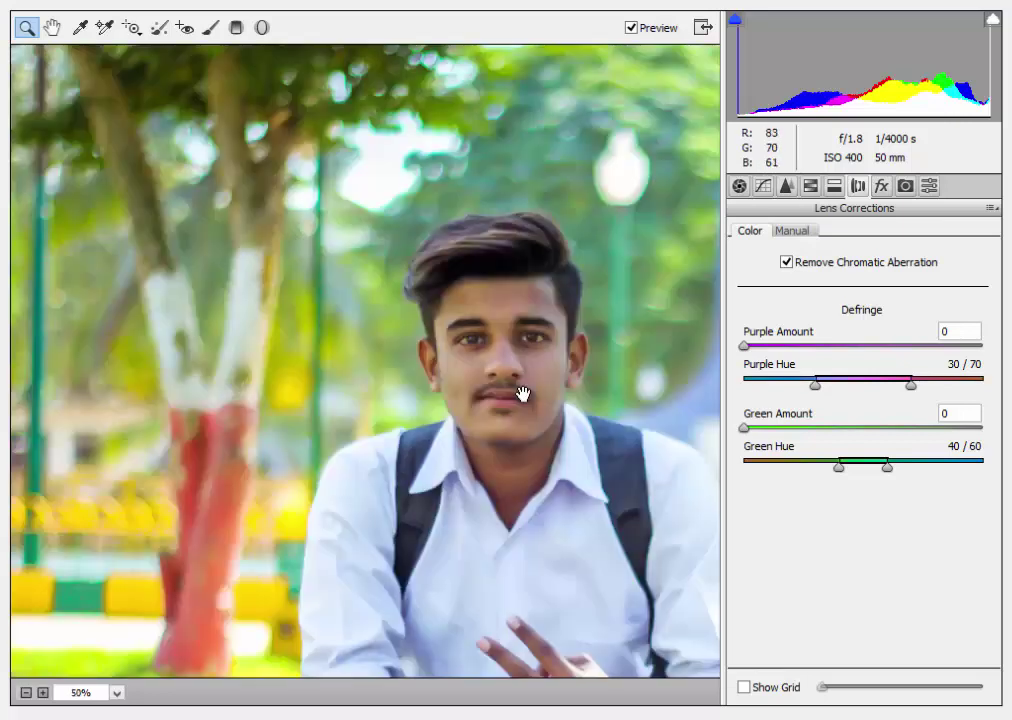
left_click_drag(520, 390, 402, 391)
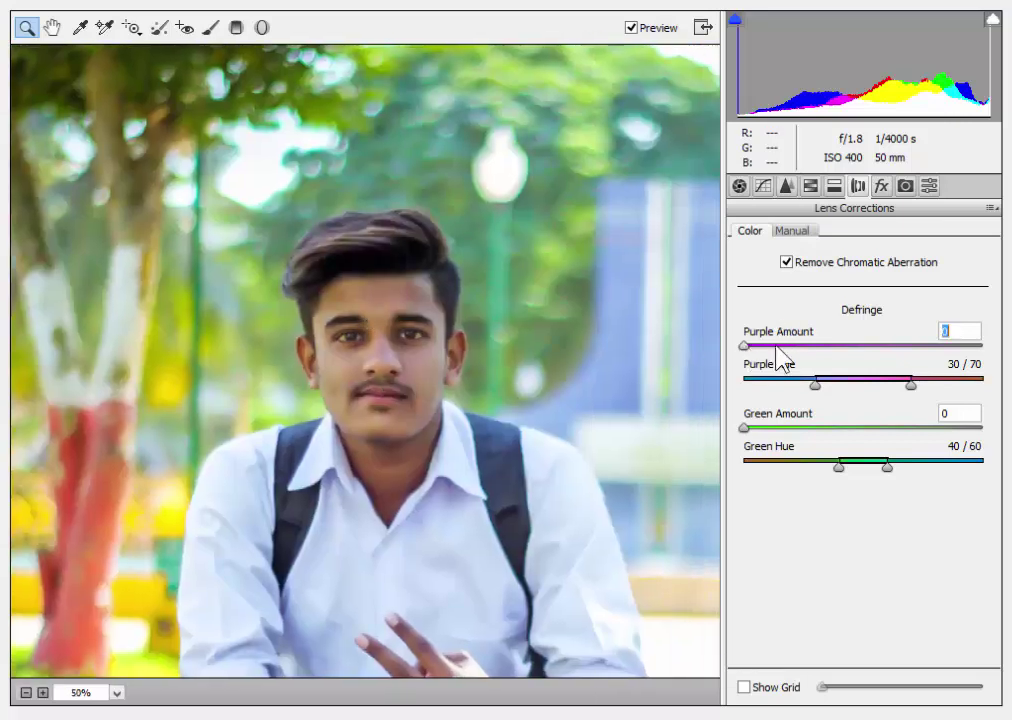
left_click_drag(744, 345, 981, 345)
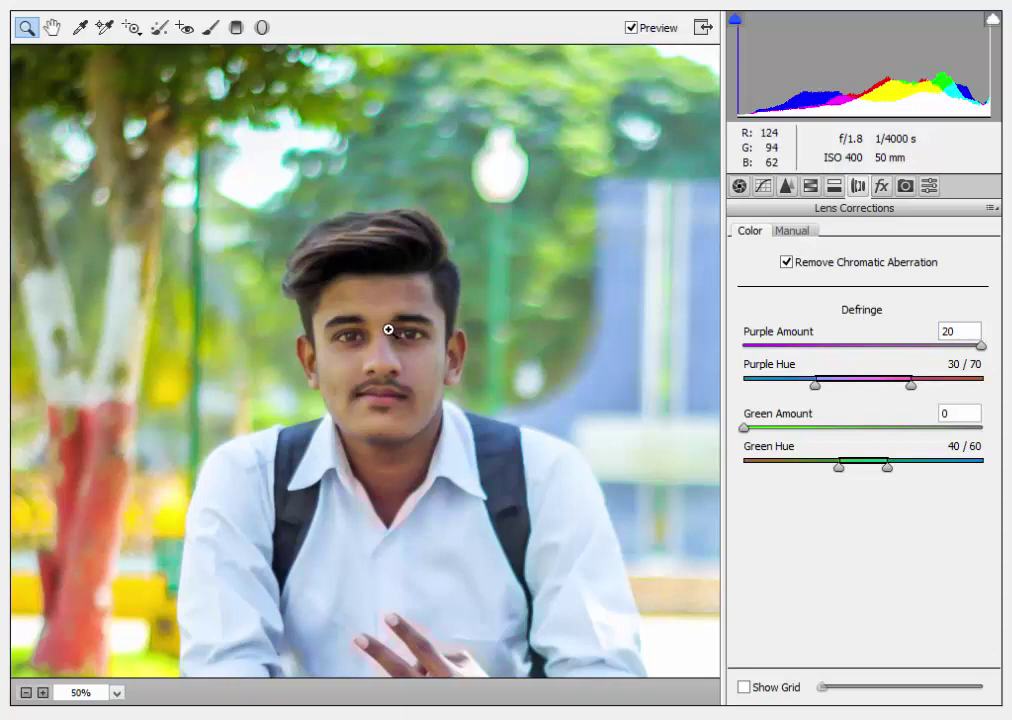
key("ctrl+minus")
key("ctrl+0")
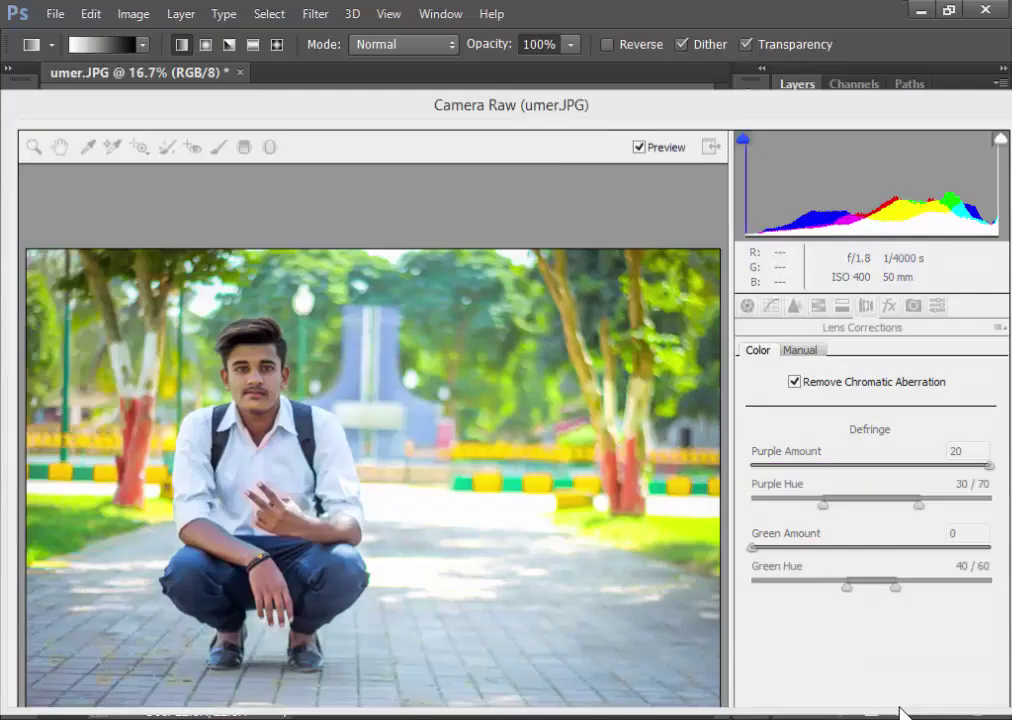
Apply the Camera Raw grade, then step backward to undo it on the Background
left_click(955, 712)
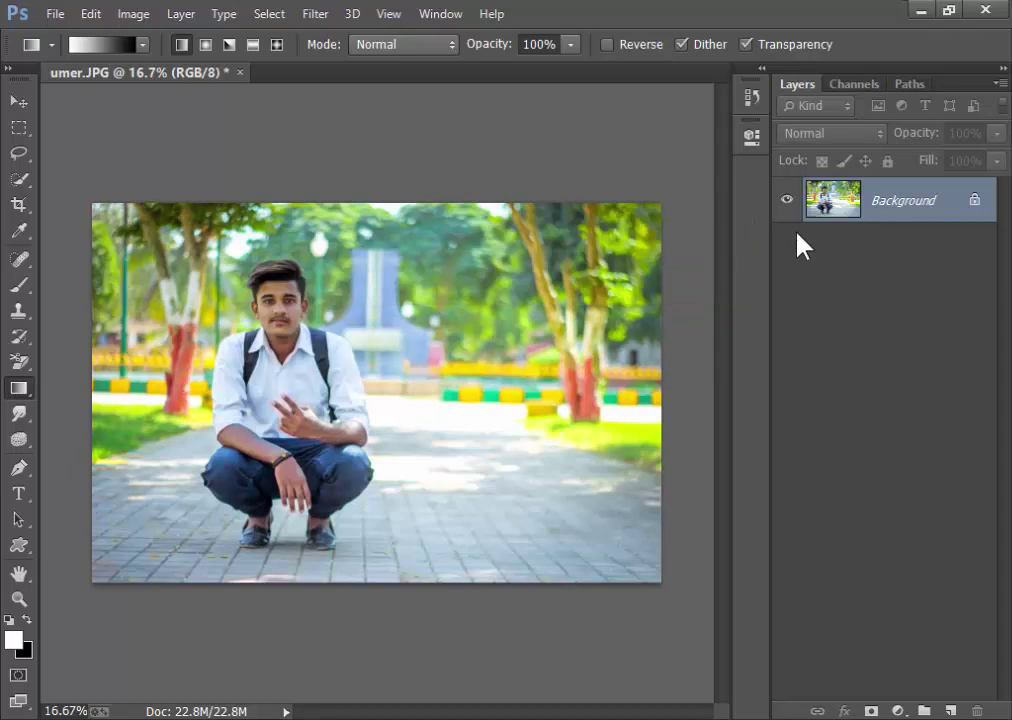
left_click(90, 13)
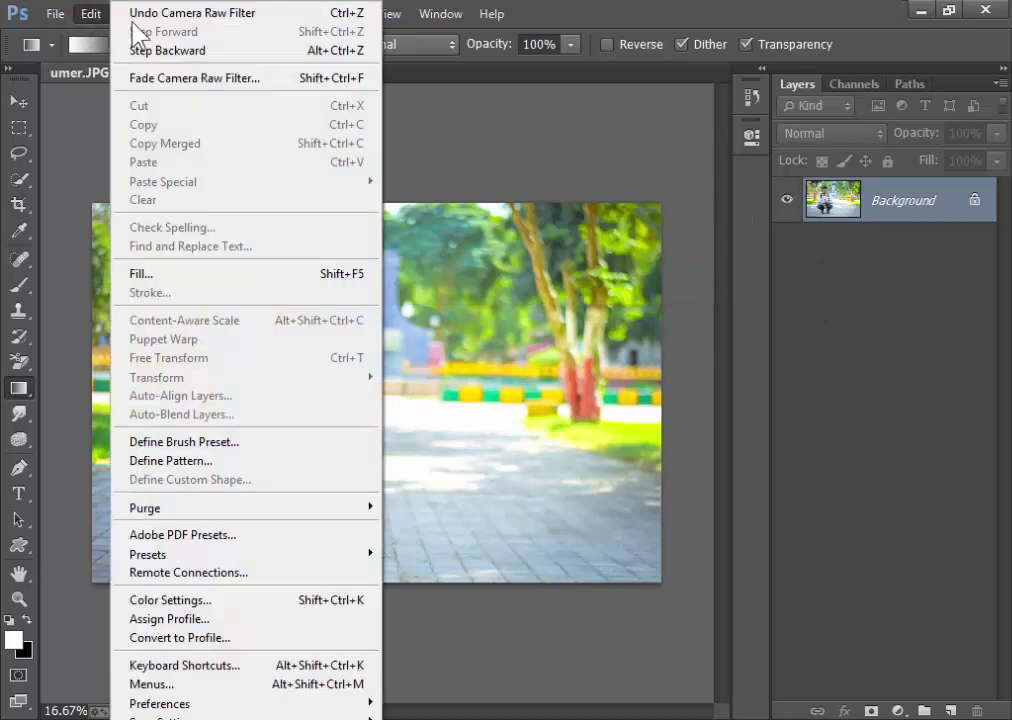
left_click(166, 49)
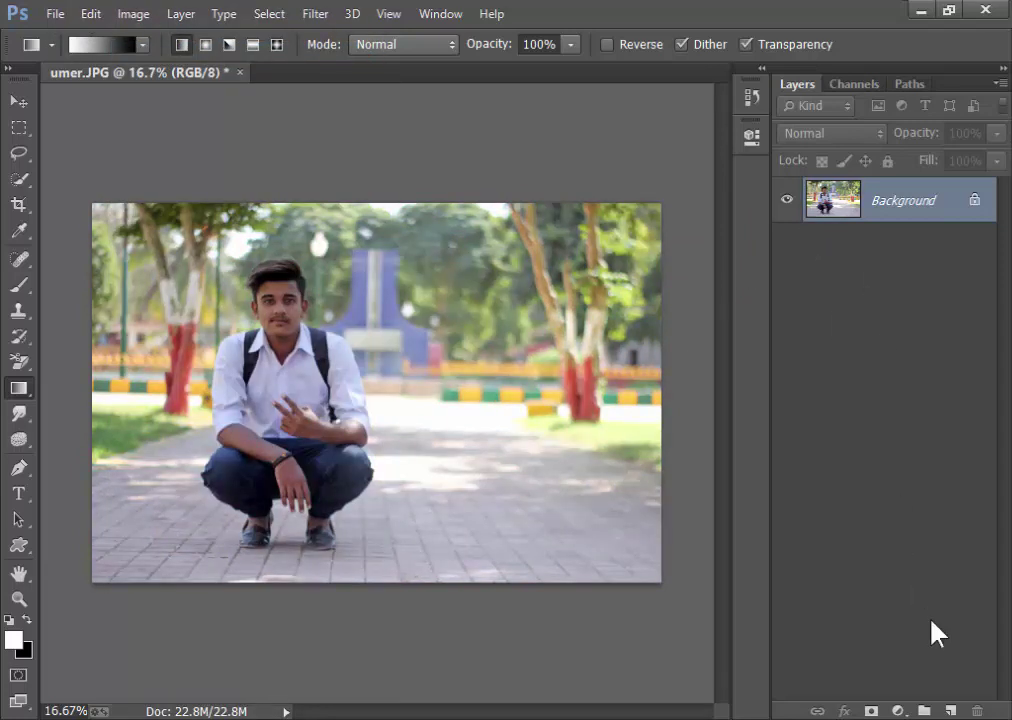
Create Layer 1, merge the image into it via Apply Image, and reapply Camera Raw
key("ctrl+shift+alt+n")
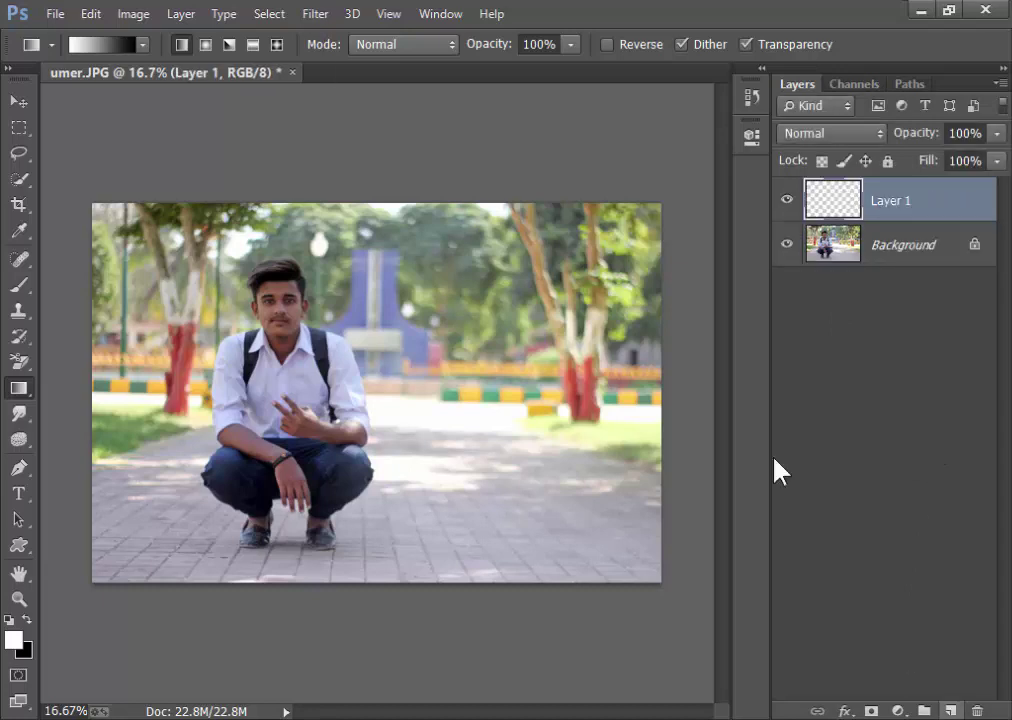
left_click(133, 13)
left_click(210, 298)
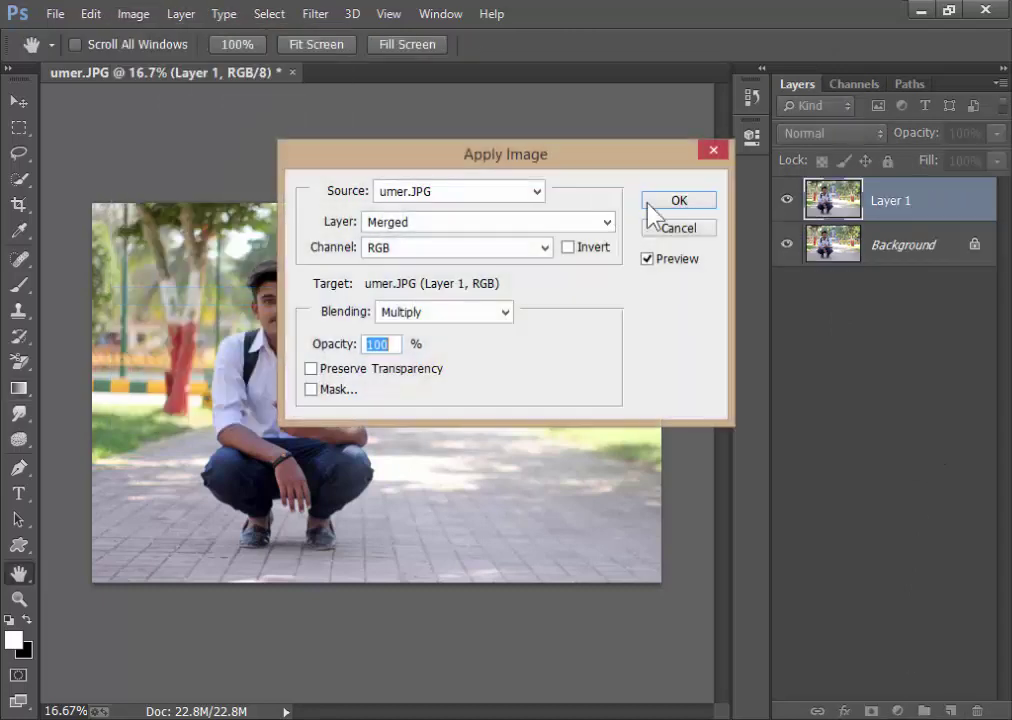
left_click(652, 204)
left_click(318, 14)
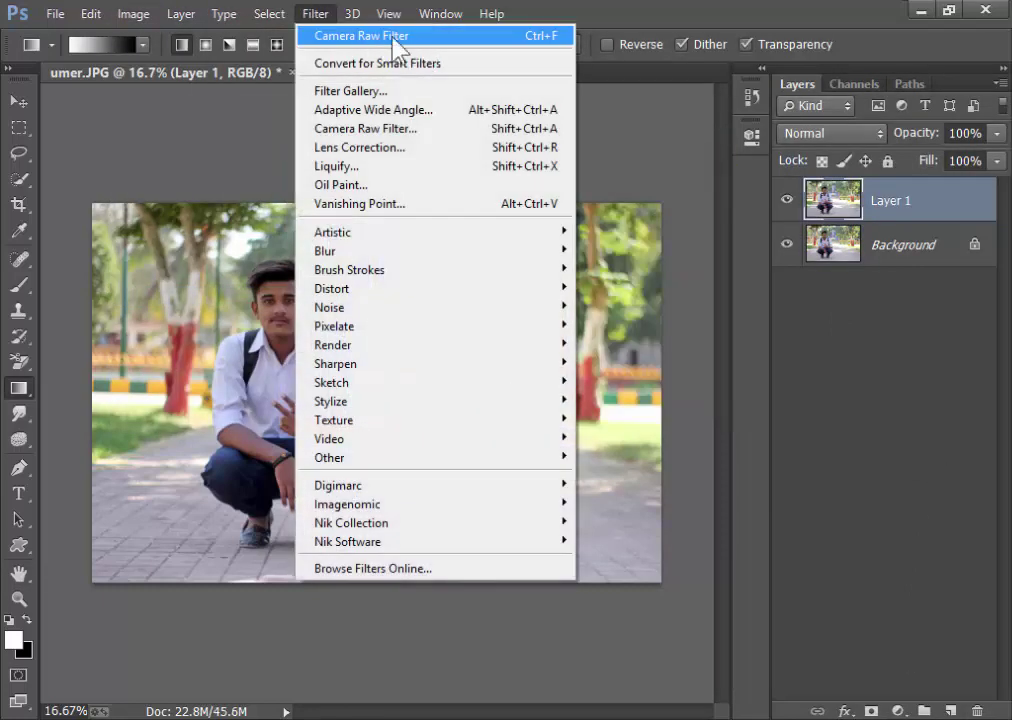
left_click(392, 37)
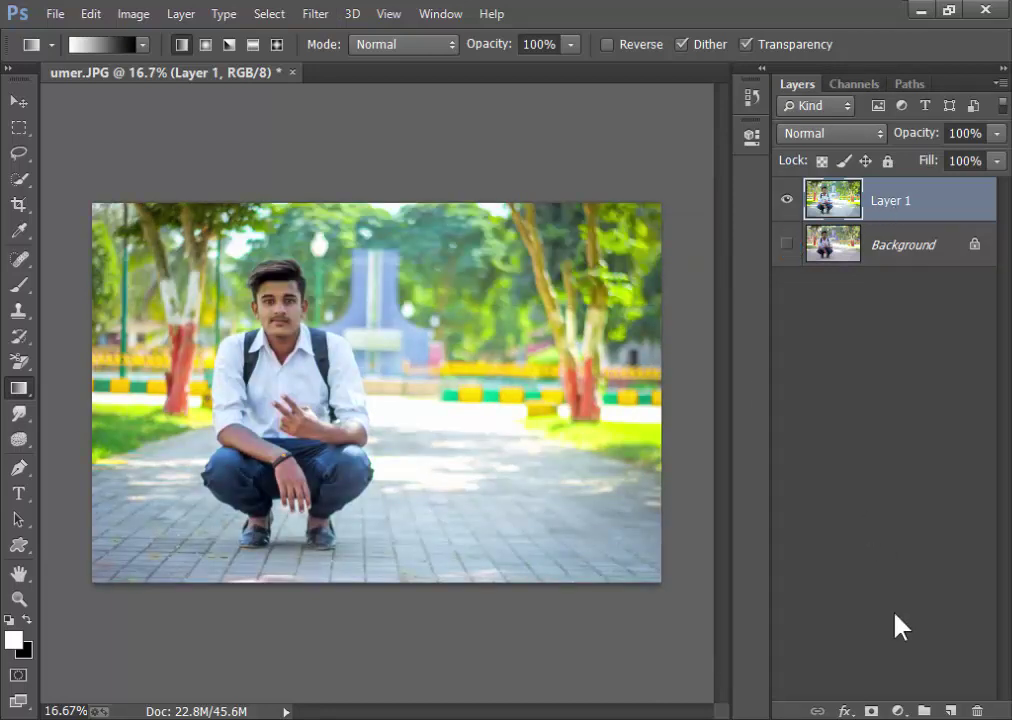
Add a Curves 1 adjustment layer with an upward-bowed brightening curve
left_click(899, 711)
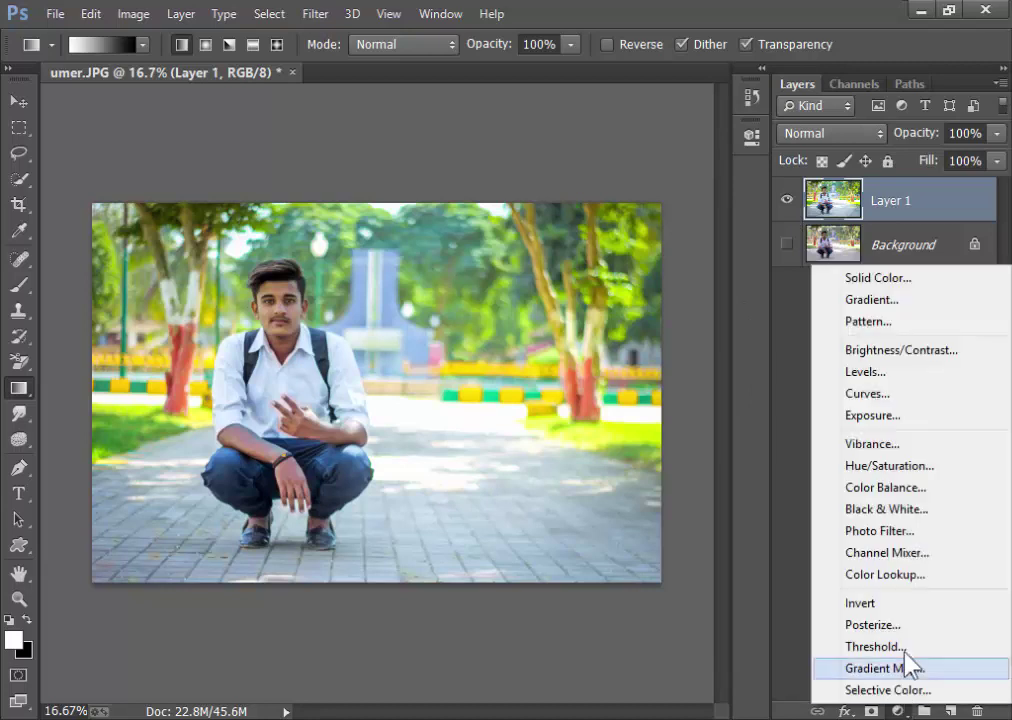
left_click(975, 410)
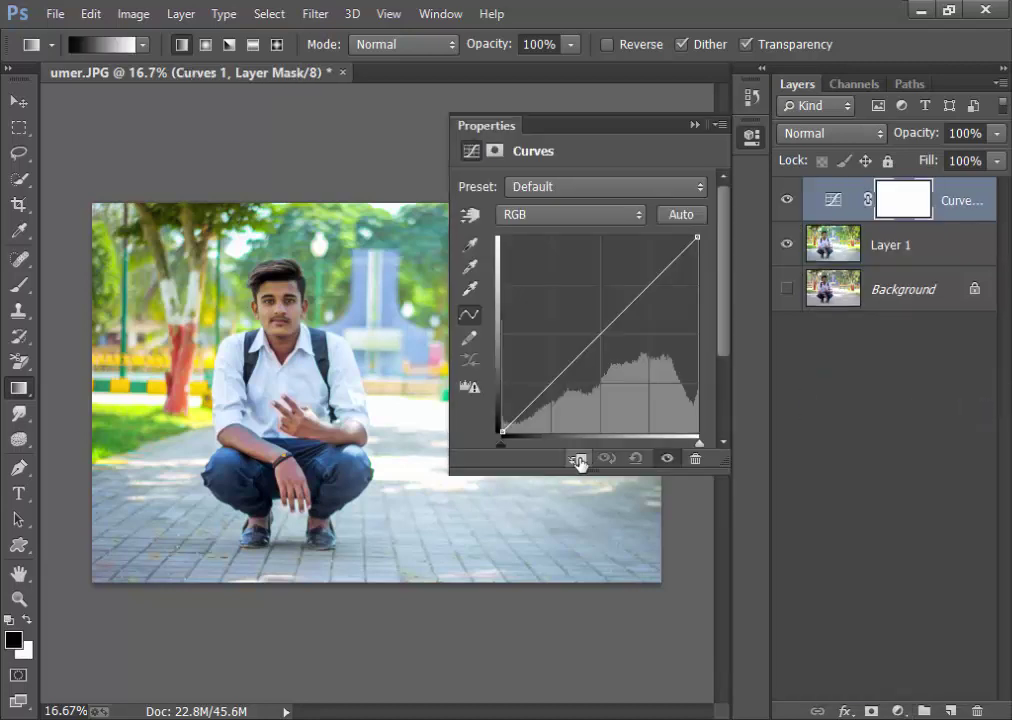
mouse_move(583, 351)
left_mouse_down()
mouse_move(583, 318)
mouse_move(598, 299)
left_mouse_up()
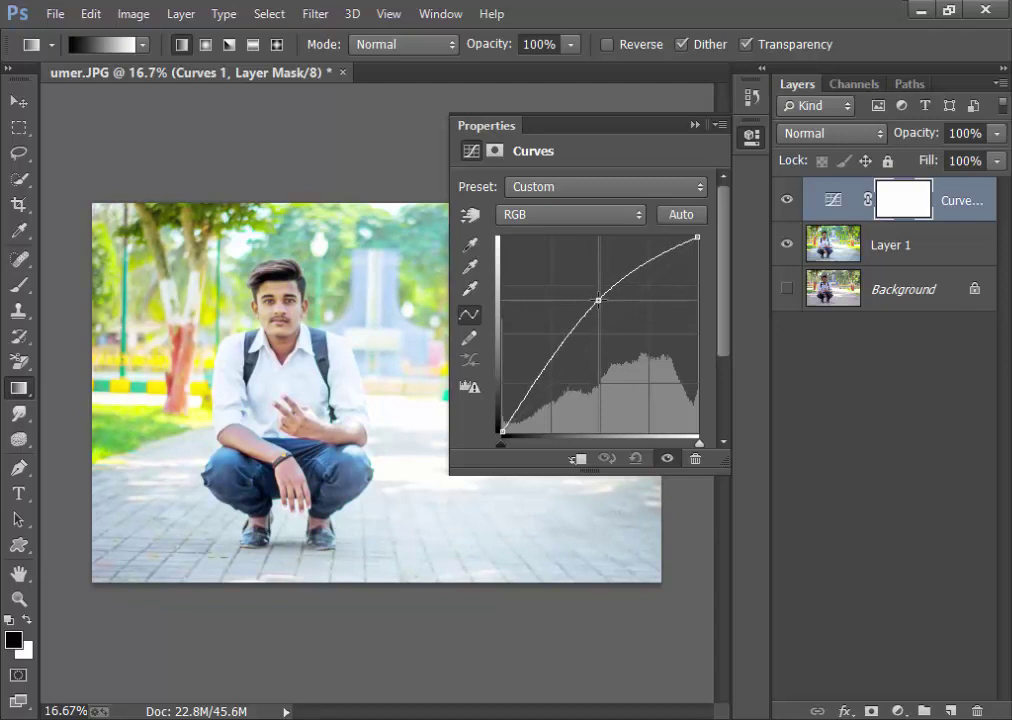
left_click(694, 125)
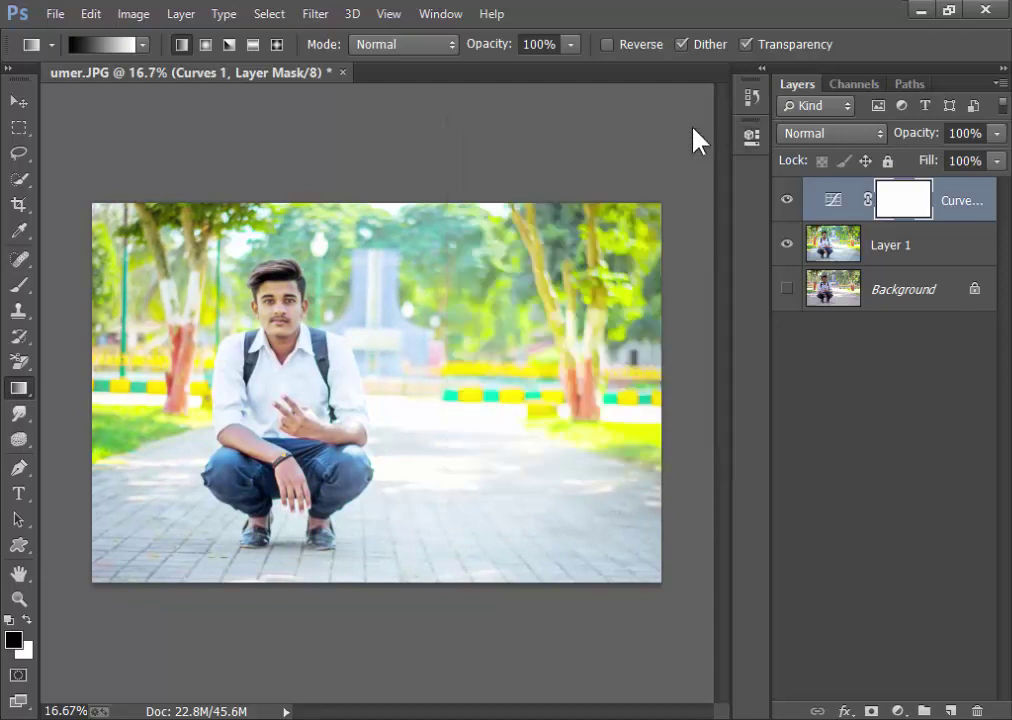
Fill the Curves 1 mask with Black using Edit > Fill
left_click(91, 14)
left_click(178, 278)
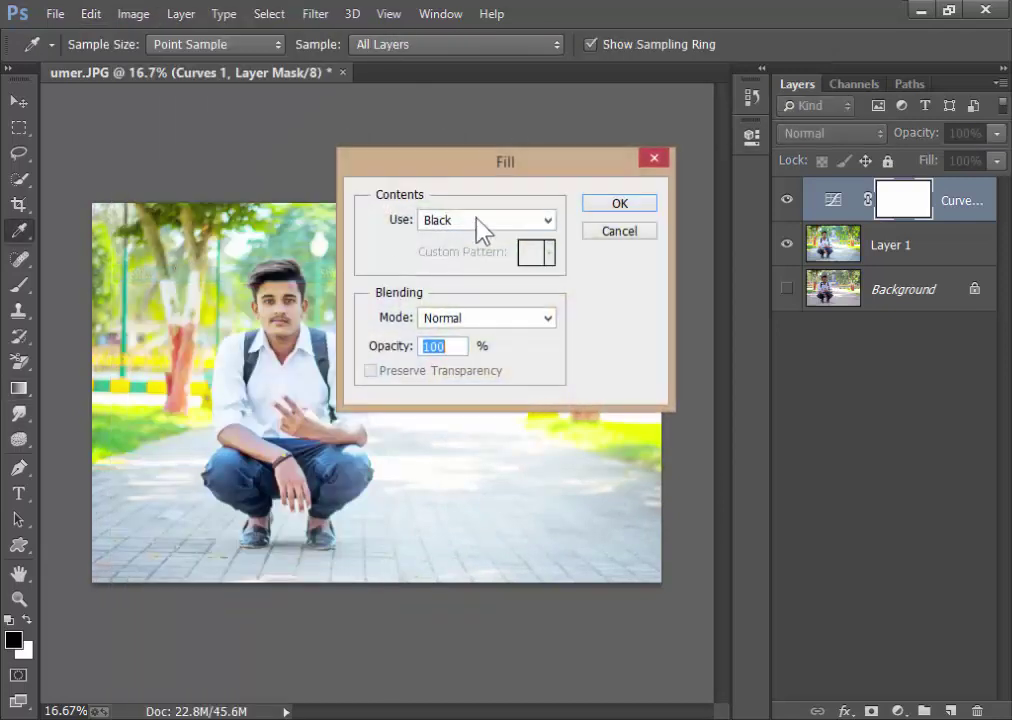
left_click(488, 221)
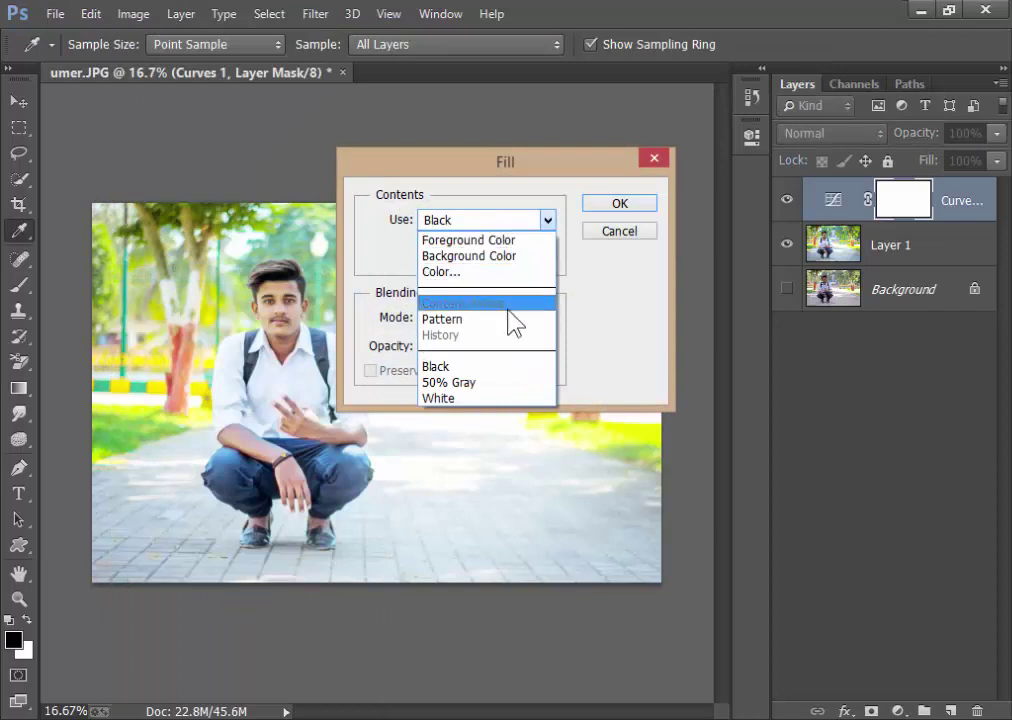
left_click(511, 367)
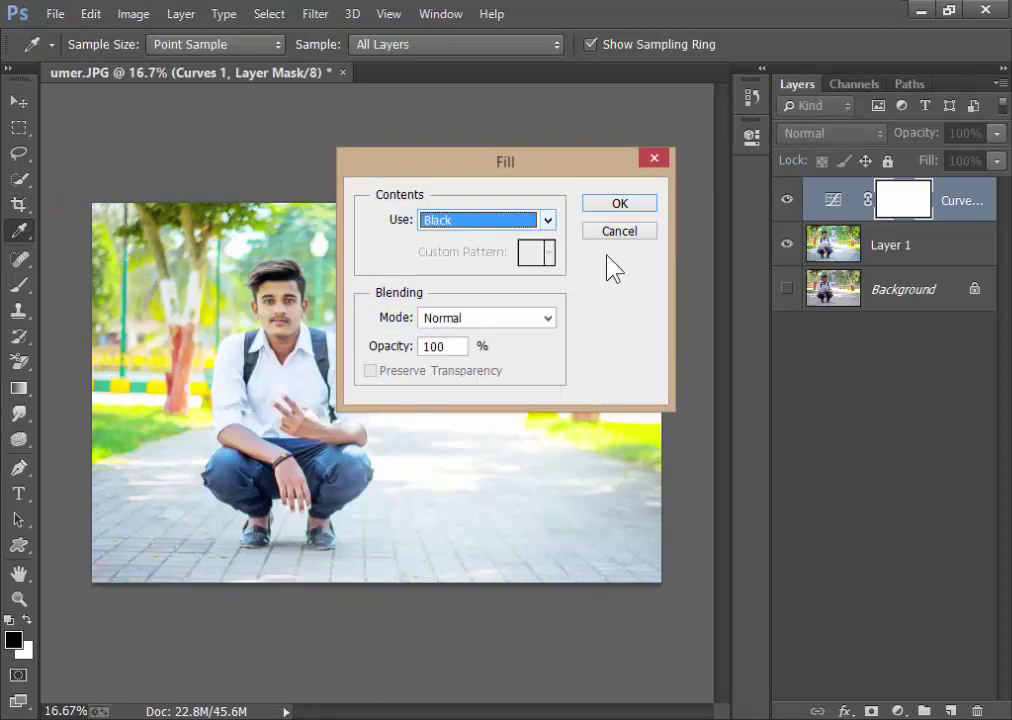
left_click(622, 205)
With a white, lower-opacity brush, paint the mask over the face and neck
key("g")
left_click(18, 285)
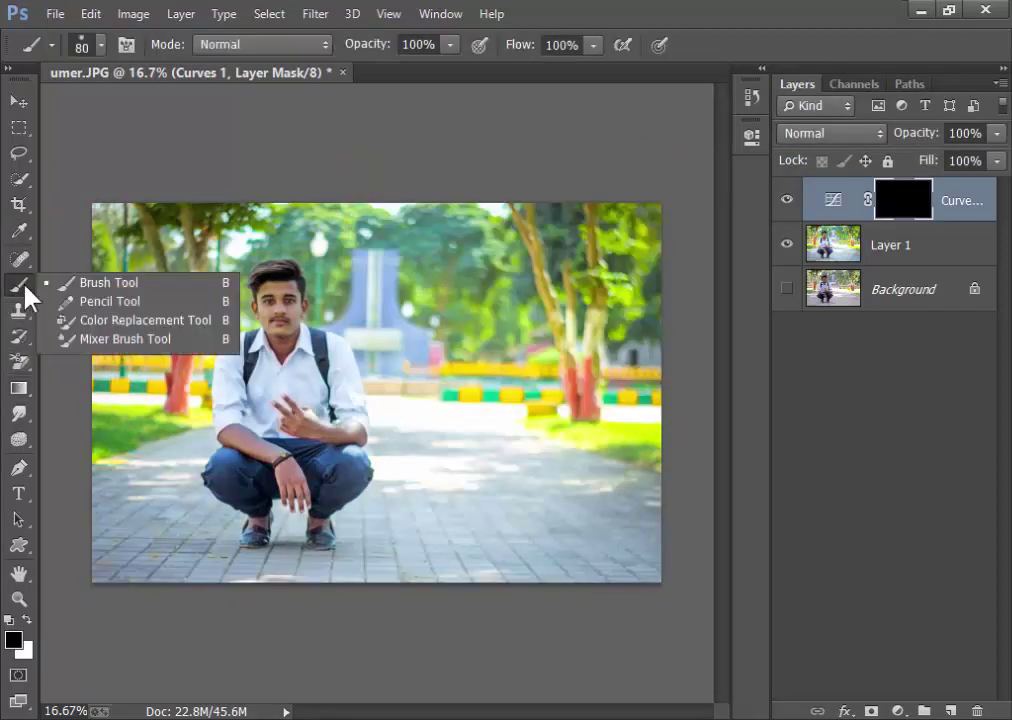
left_click(61, 281)
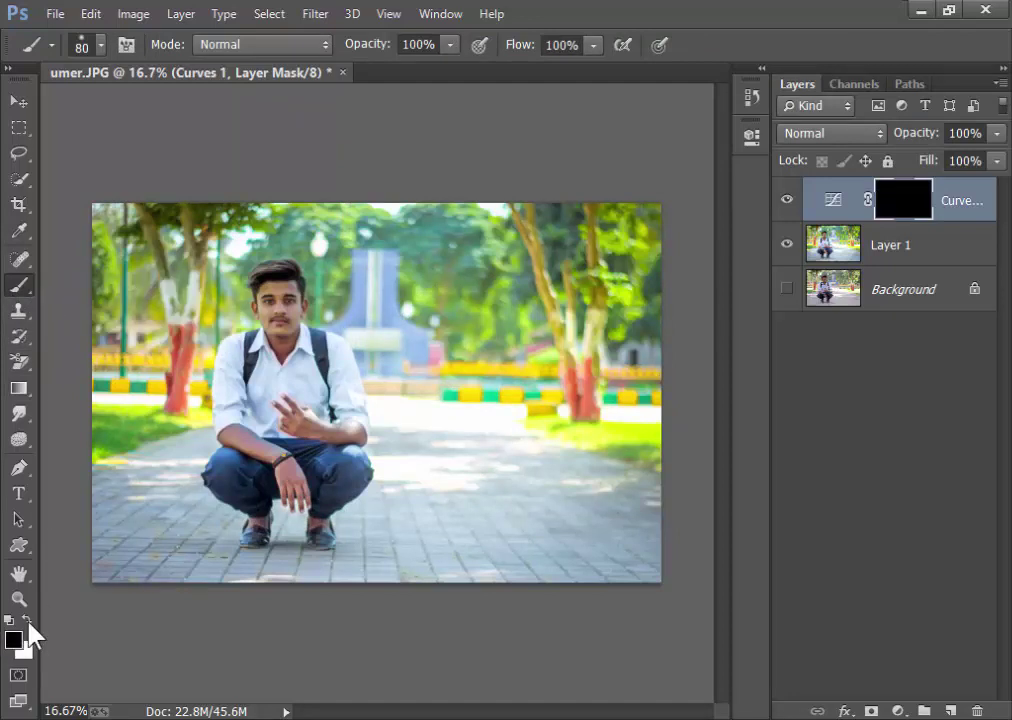
left_click(28, 623)
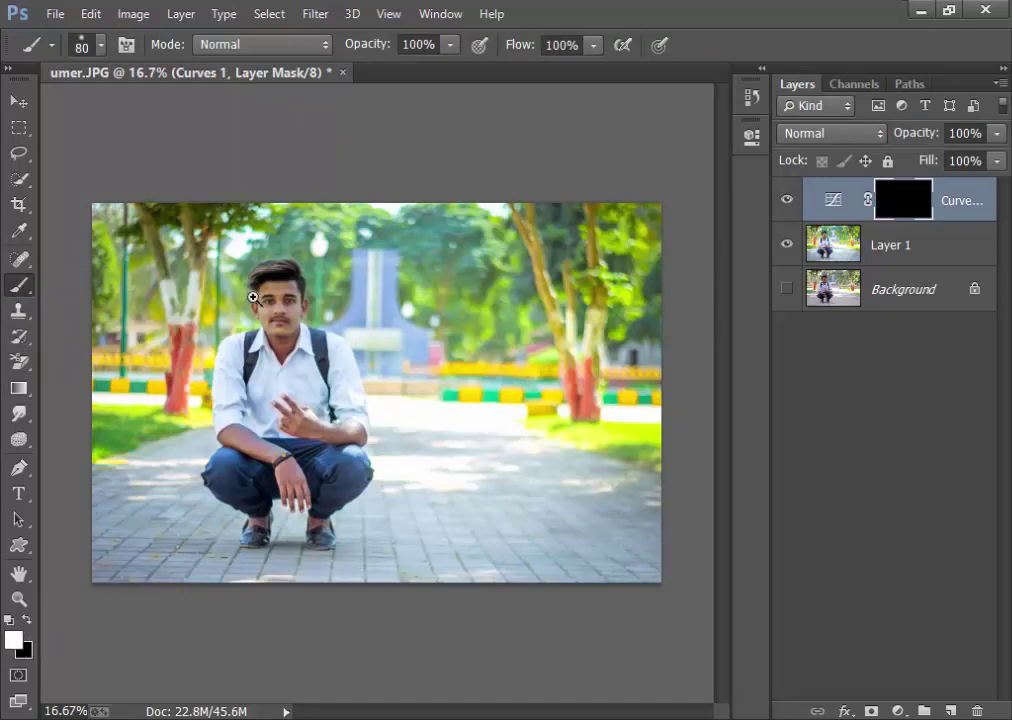
scroll(253, 297, "up", 5)
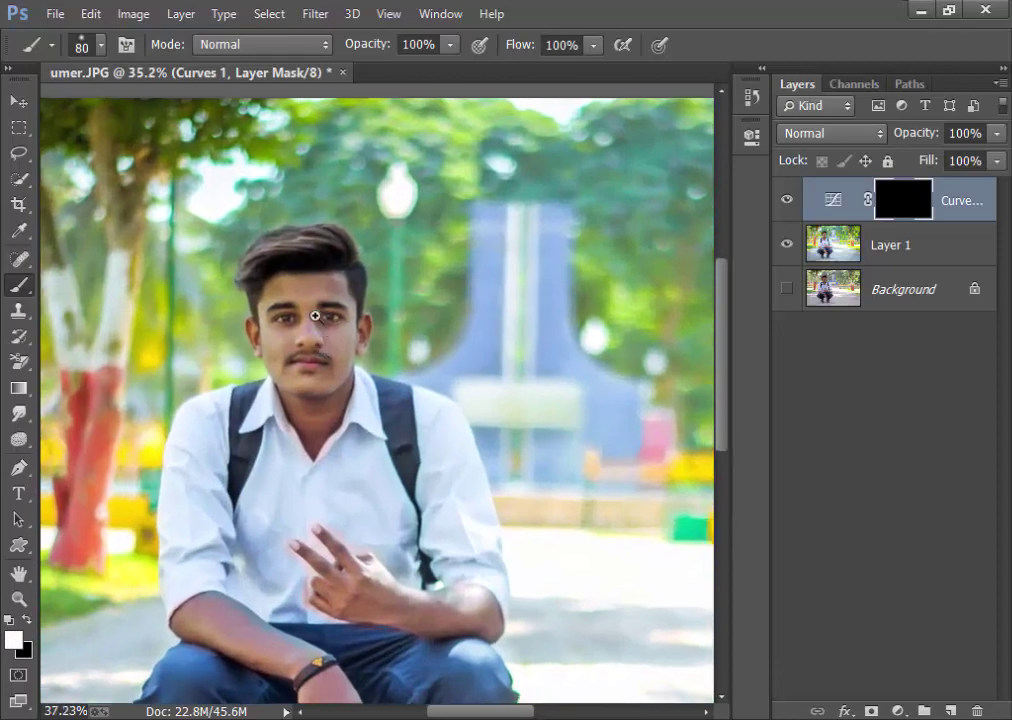
scroll(315, 316, "up", 1)
left_click_drag(381, 44, 357, 46)
key("bracketright")
key("bracketright")
left_click_drag(268, 310, 349, 340)
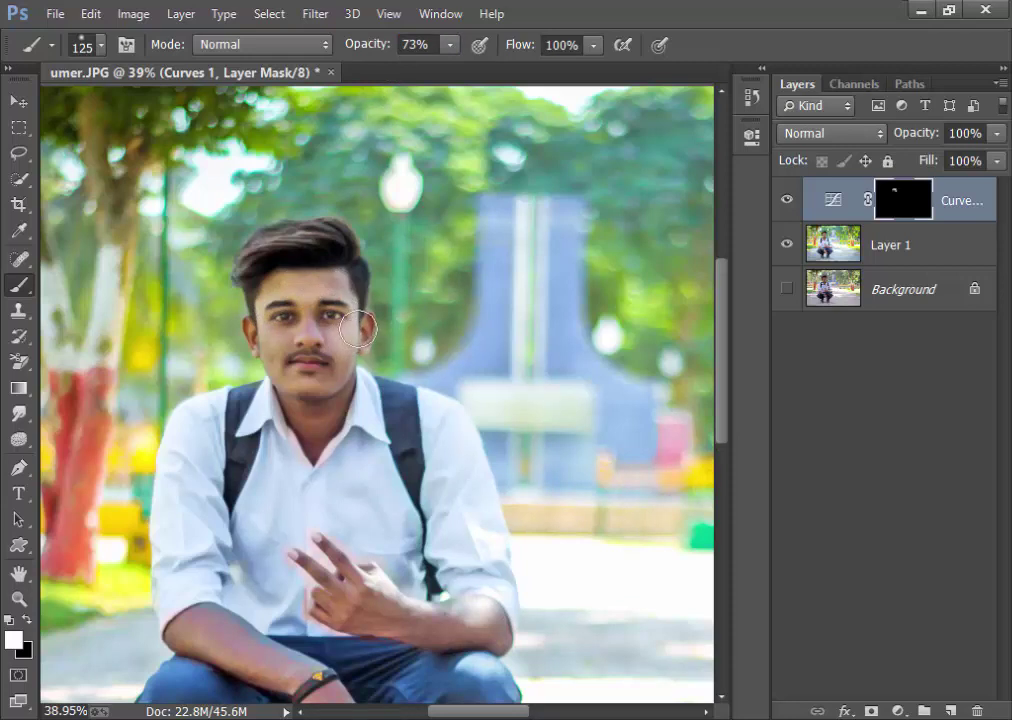
key("bracketleft")
key("bracketleft")
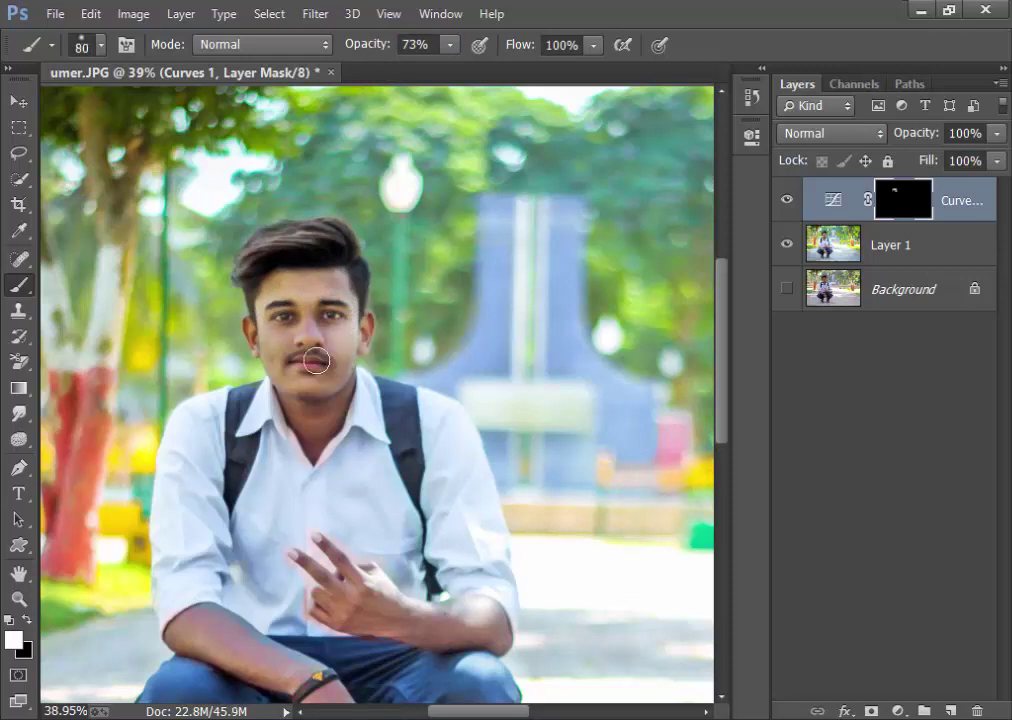
key("bracketright")
key("bracketright")
key("bracketright")
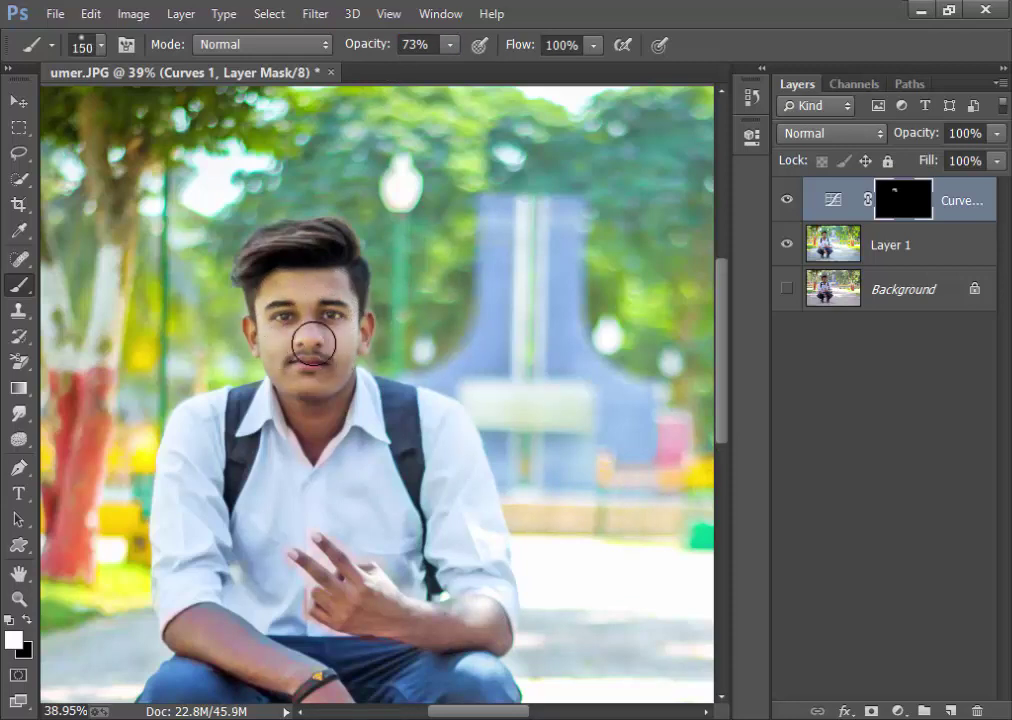
mouse_move(313, 343)
left_mouse_down()
mouse_move(305, 380)
mouse_move(328, 402)
mouse_move(319, 421)
left_mouse_up()
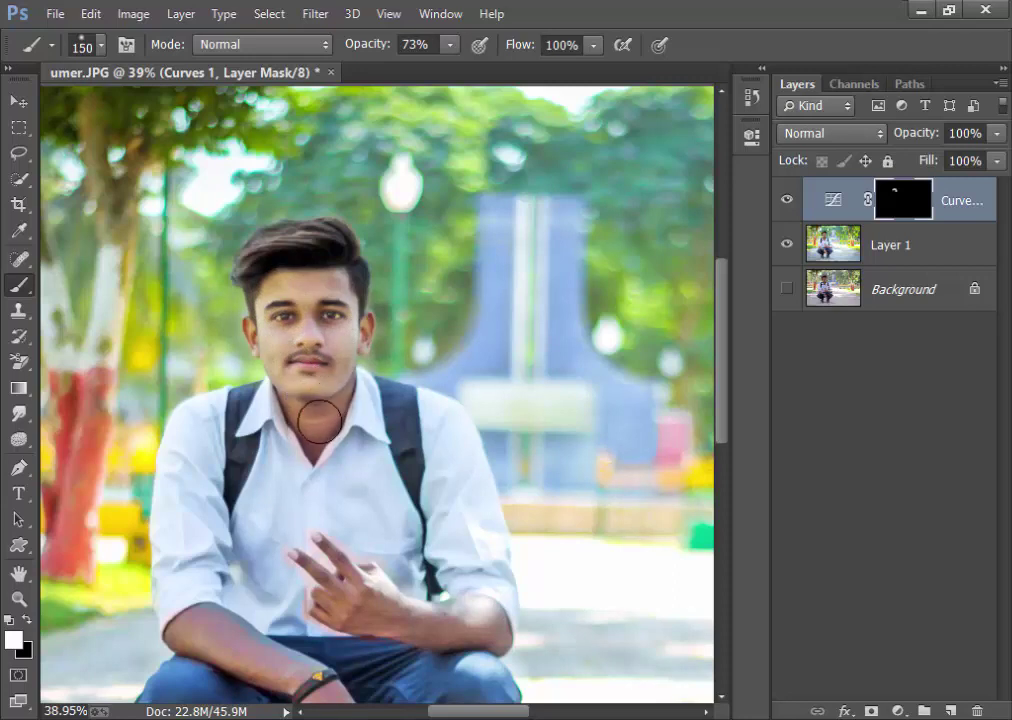
Paint the mask over the raised hand's fingers, the forearm and the lower hand
left_click_drag(346, 480, 316, 365)
key("bracketleft")
key("bracketleft")
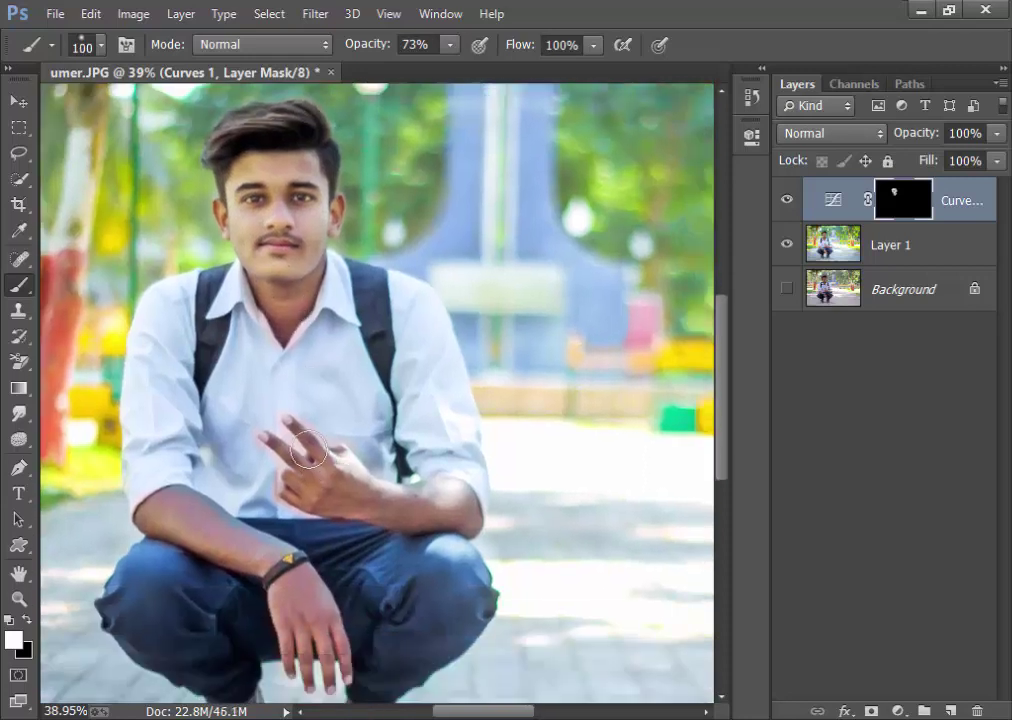
key("bracketleft")
key("bracketleft")
key("bracketleft")
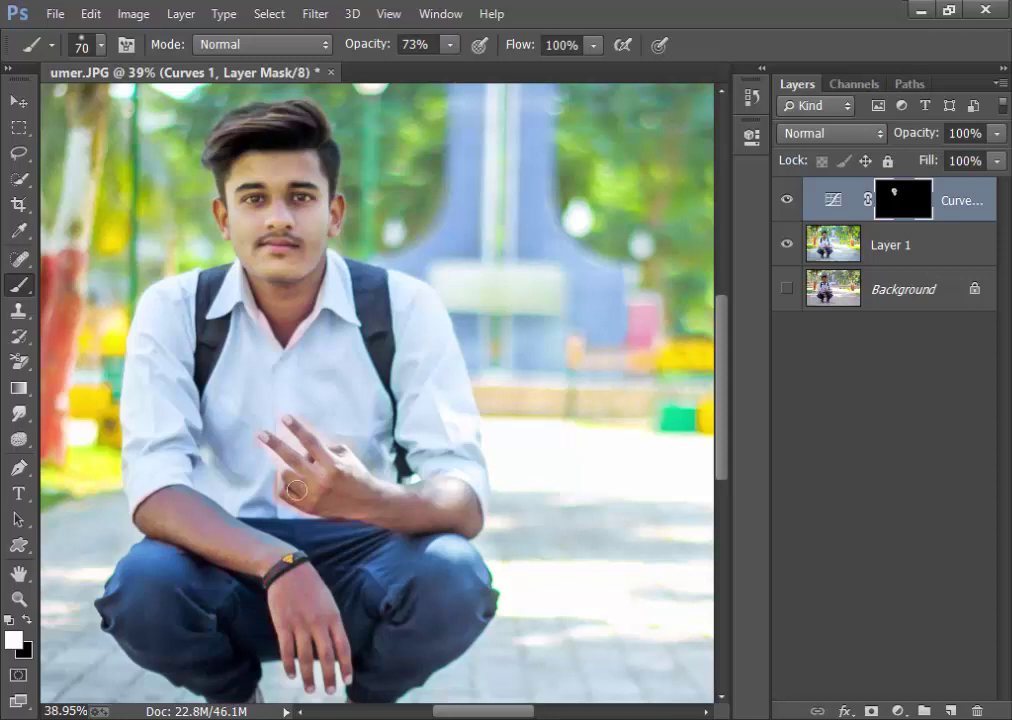
mouse_move(230, 390)
left_mouse_down()
mouse_move(265, 398)
mouse_move(280, 370)
mouse_move(355, 412)
left_mouse_up()
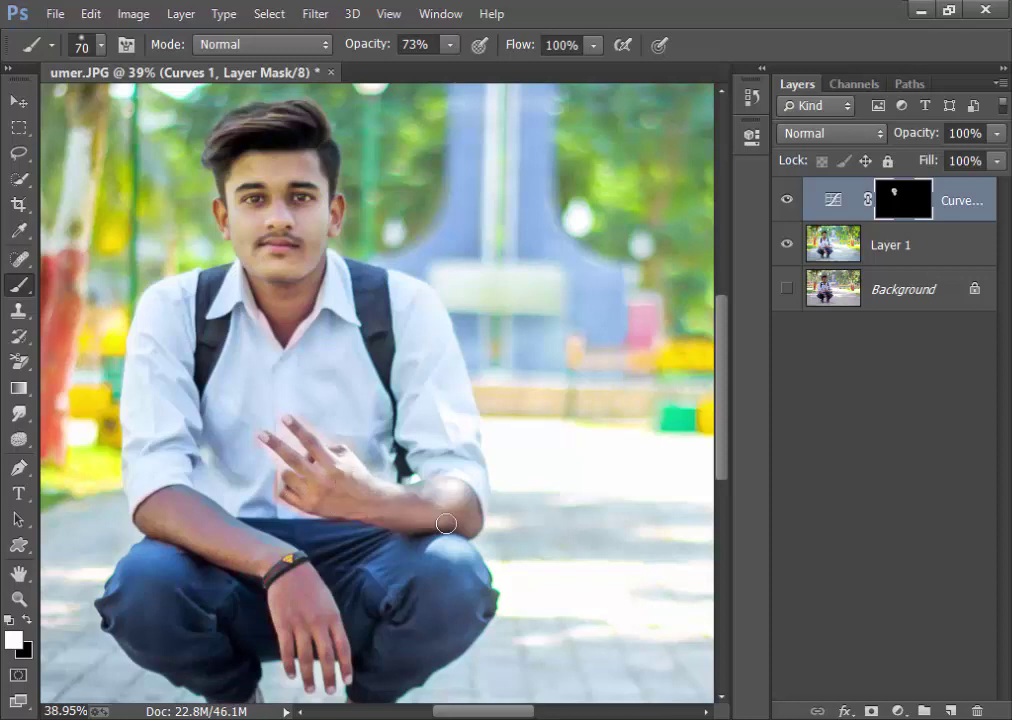
left_click_drag(281, 540, 416, 455)
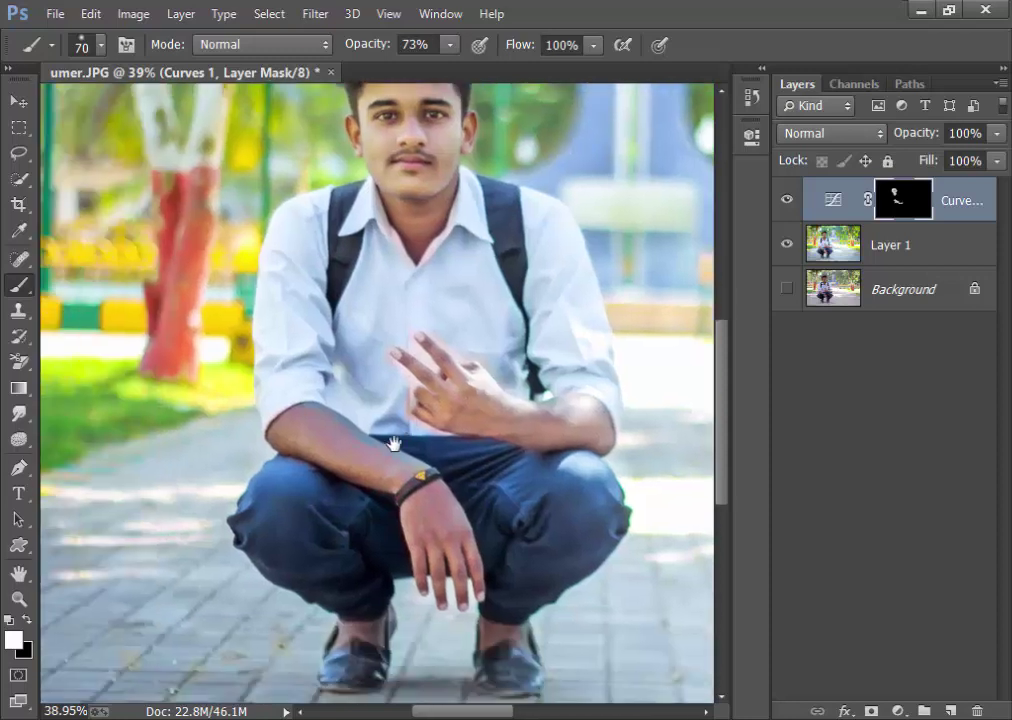
key("bracketright")
key("bracketright")
mouse_move(345, 44)
left_mouse_down()
mouse_move(315, 44)
mouse_move(373, 60)
left_mouse_up()
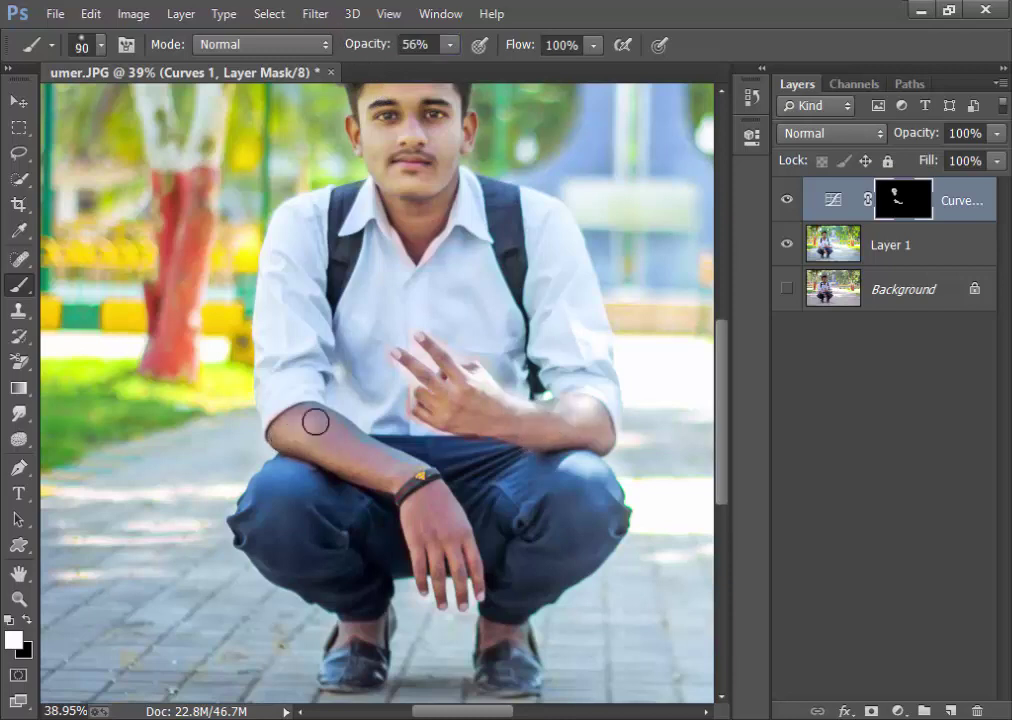
mouse_move(341, 432)
left_mouse_down()
mouse_move(287, 442)
mouse_move(407, 479)
mouse_move(430, 583)
mouse_move(350, 450)
mouse_move(370, 440)
mouse_move(423, 493)
left_mouse_up()
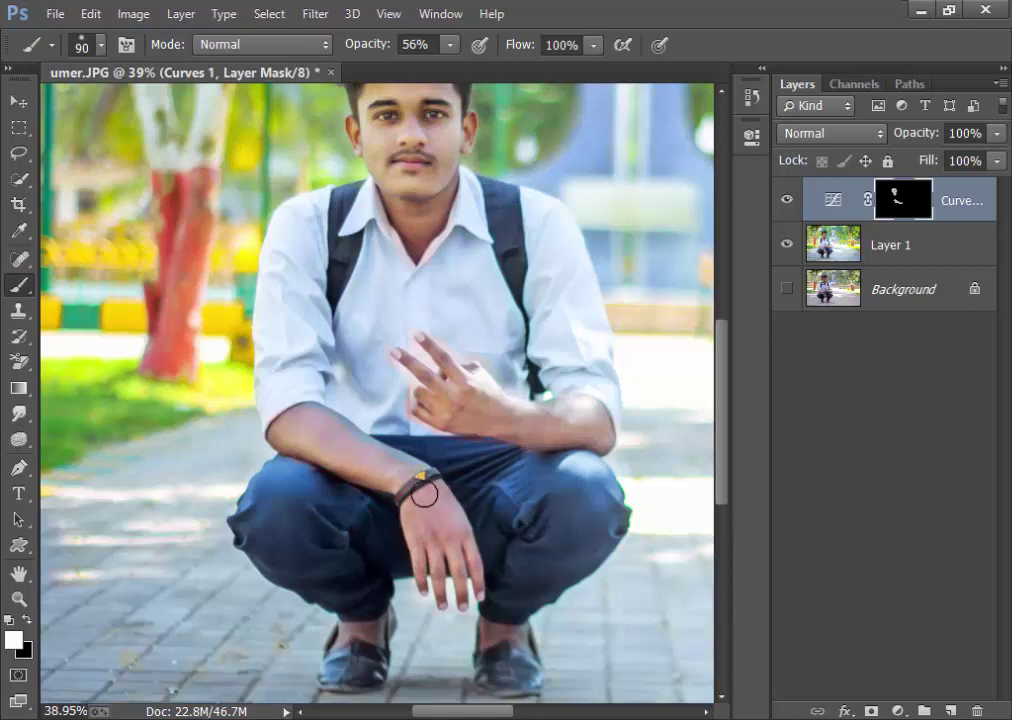
left_click_drag(355, 44, 384, 56)
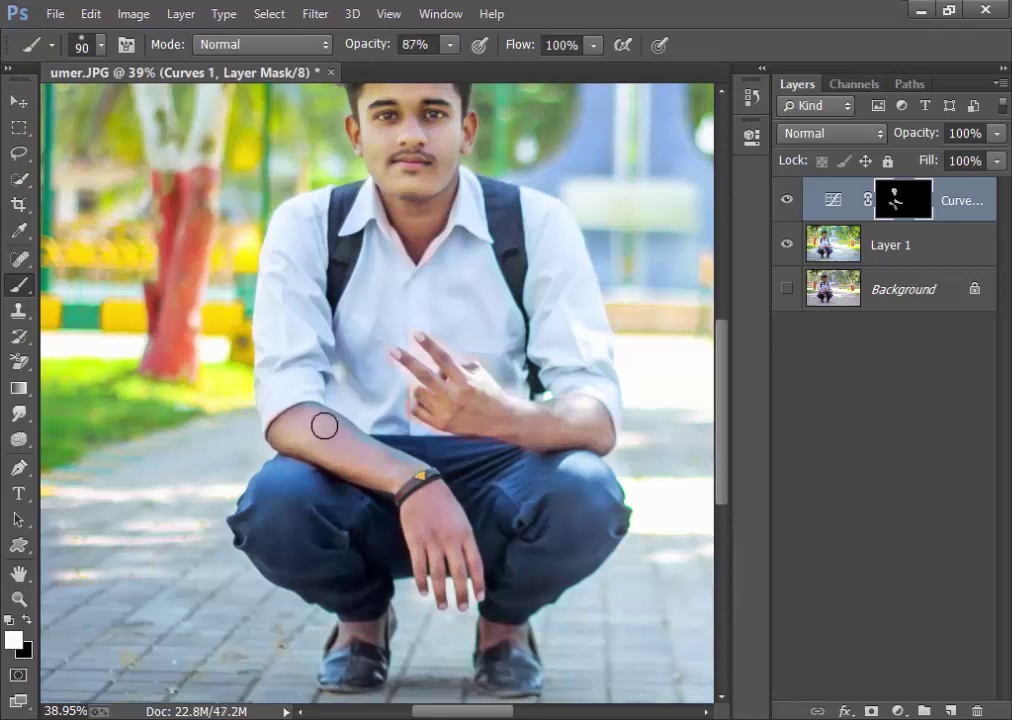
mouse_move(367, 467)
left_mouse_down()
mouse_move(443, 542)
mouse_move(397, 617)
left_mouse_up()
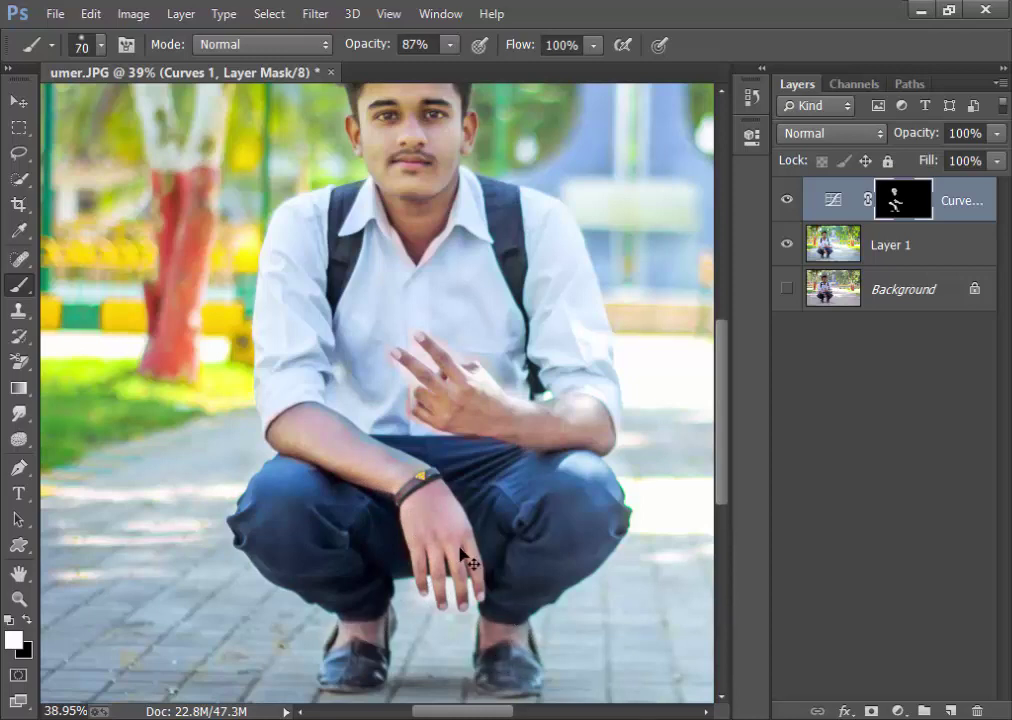
key("ctrl+minus")
key("ctrl+minus")
key("ctrl+minus")
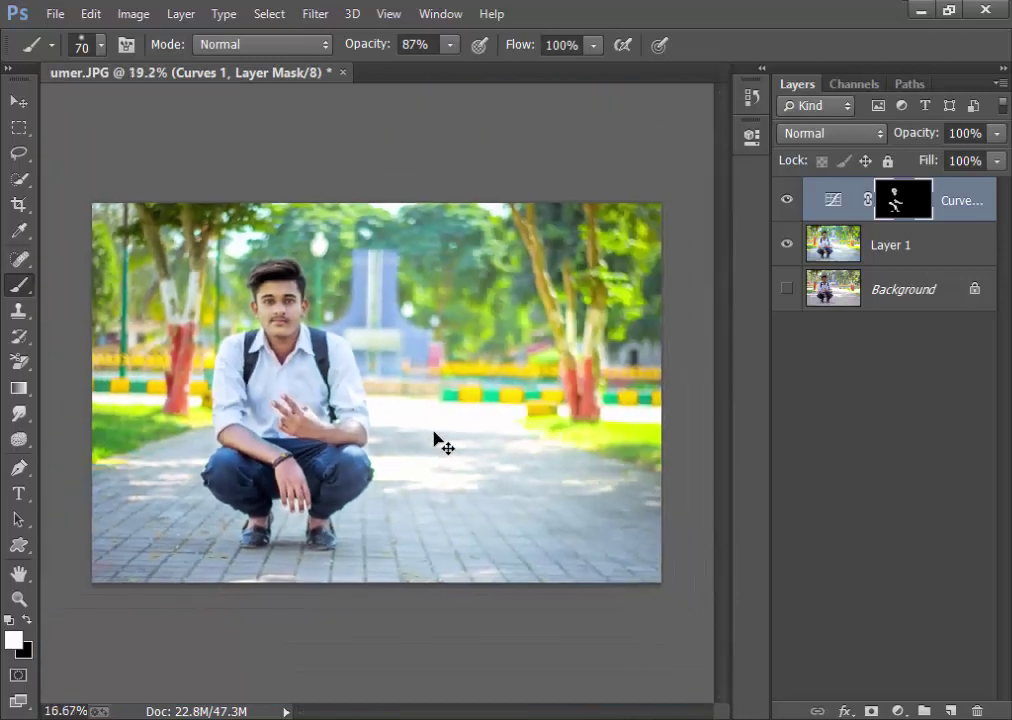
Add a new Curves adjustment layer and pull a shadows point slightly down
left_click(786, 201)
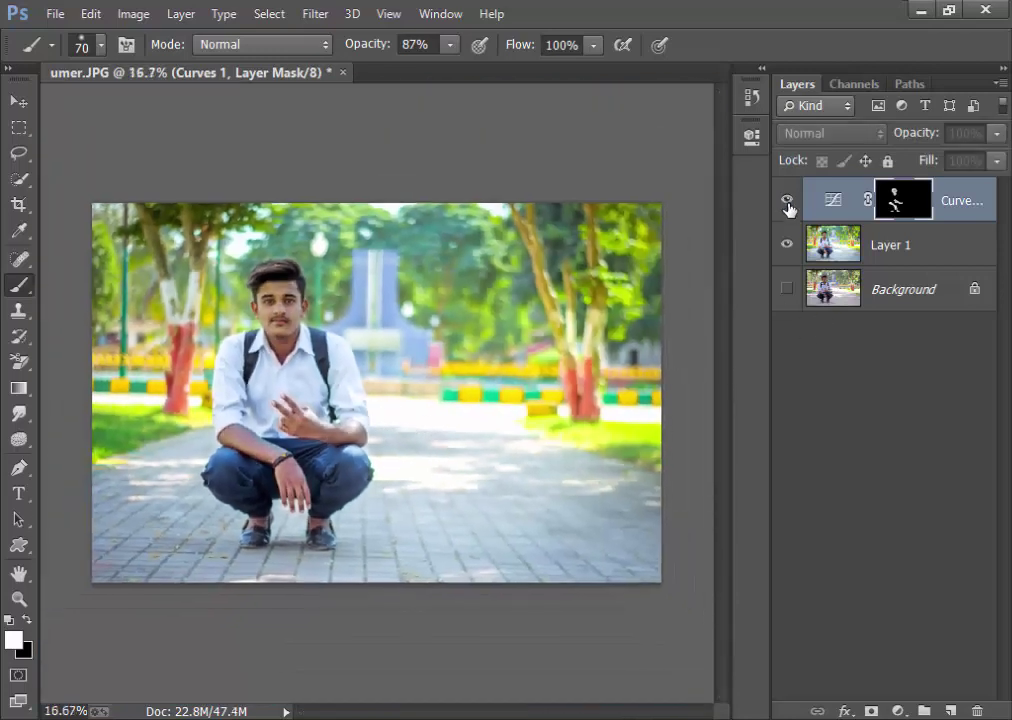
left_click(899, 711)
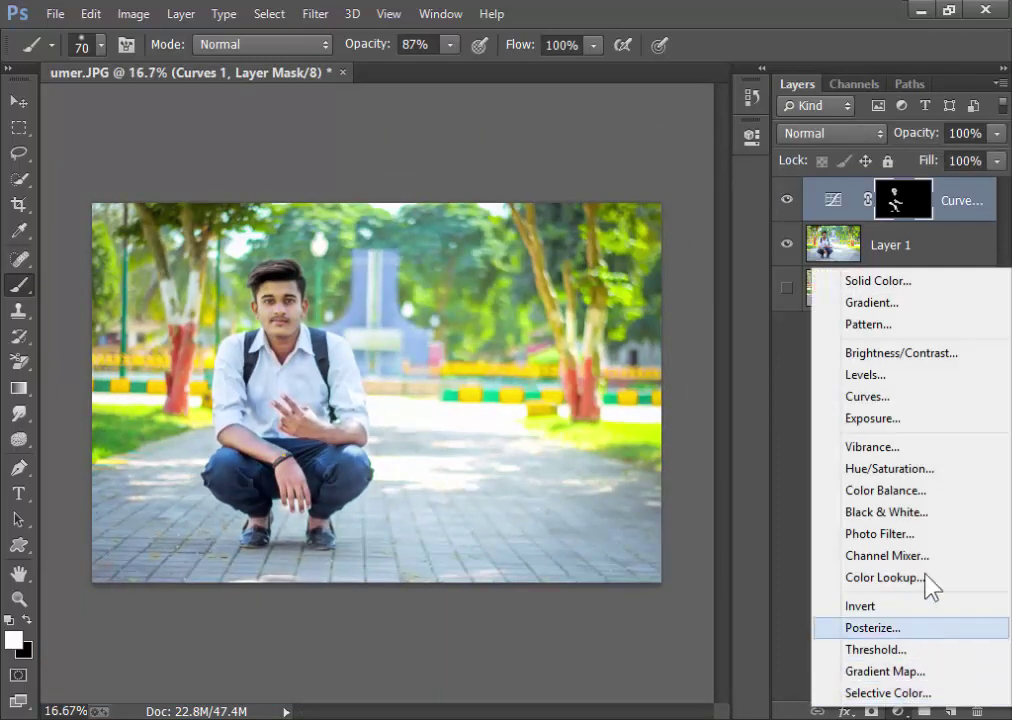
left_click(956, 398)
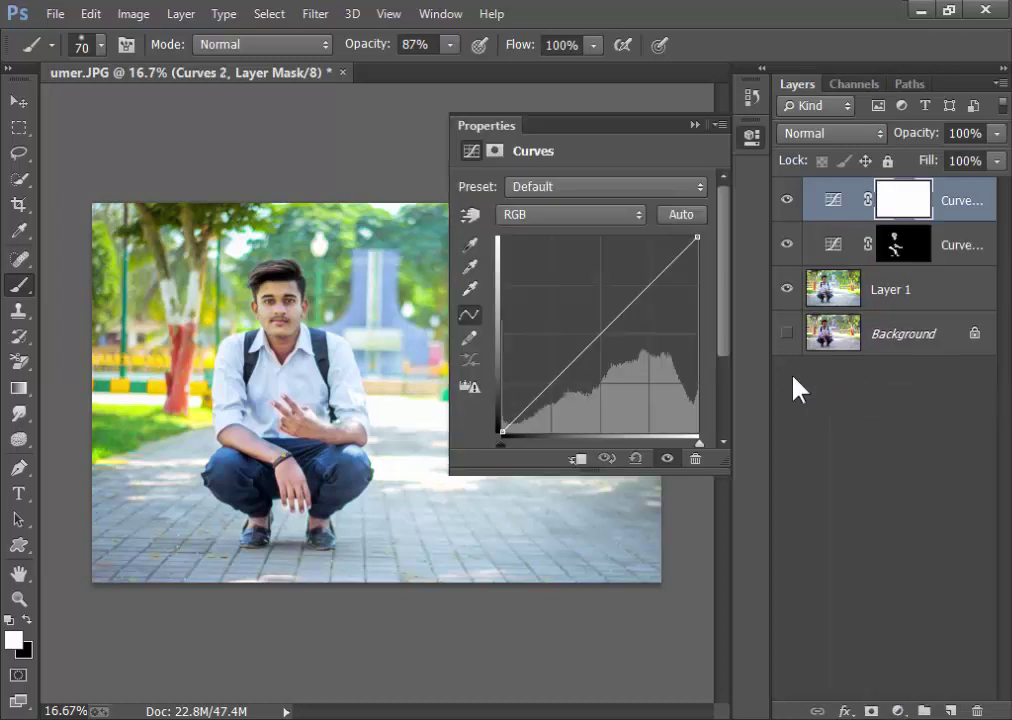
left_click(641, 291)
left_click(560, 370)
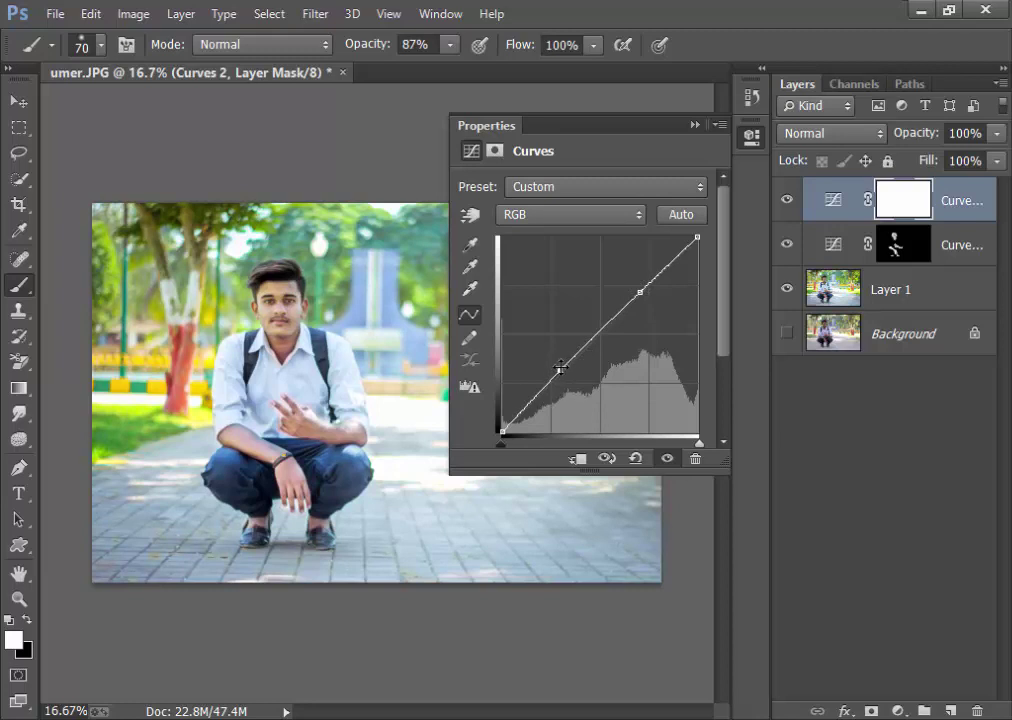
left_click_drag(560, 368, 565, 378)
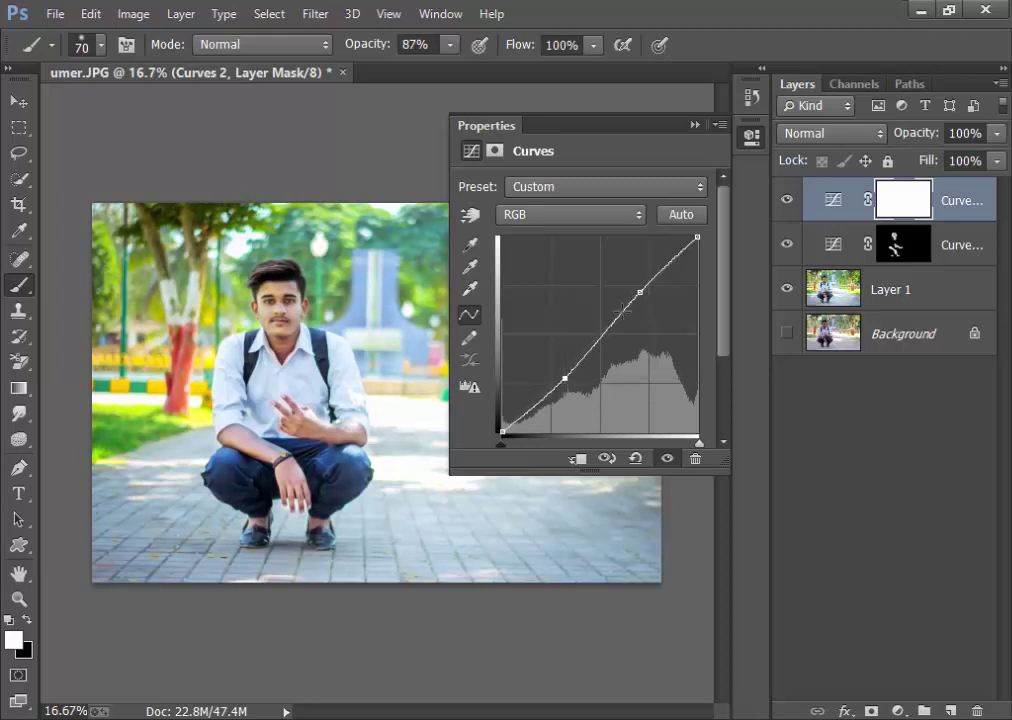
Shape the curve: adjust the highlights, clip the black point and lift the midtones
mouse_move(616, 128)
left_mouse_down()
mouse_move(757, 60)
mouse_move(786, 63)
left_mouse_up()
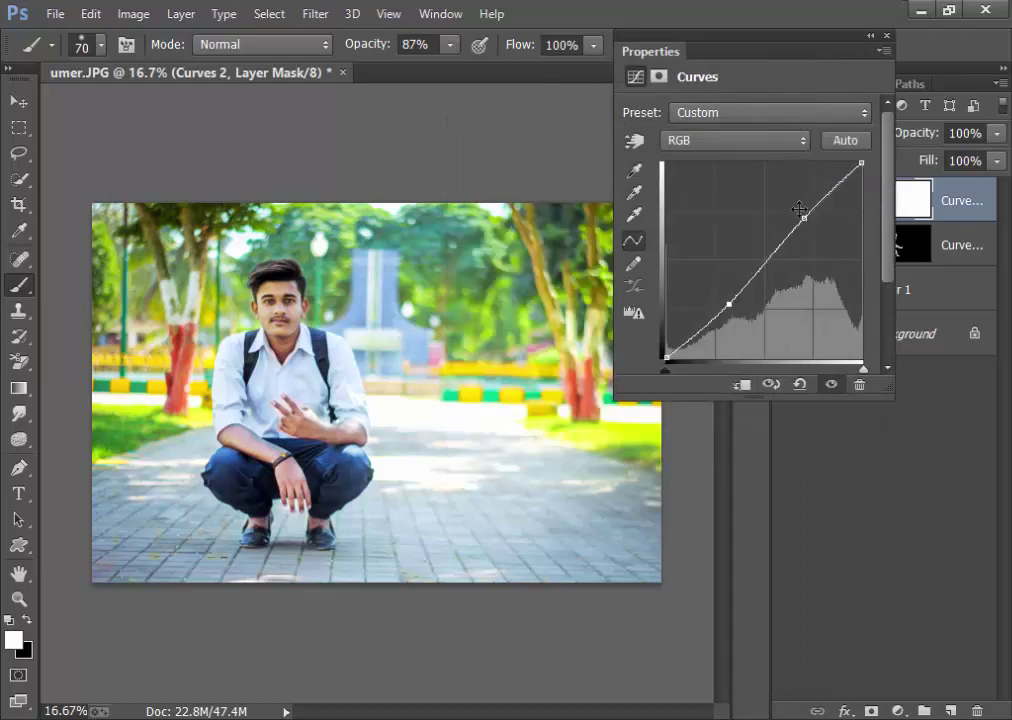
left_click(806, 219)
mouse_move(806, 219)
left_mouse_down()
mouse_move(797, 210)
mouse_move(807, 221)
left_mouse_up()
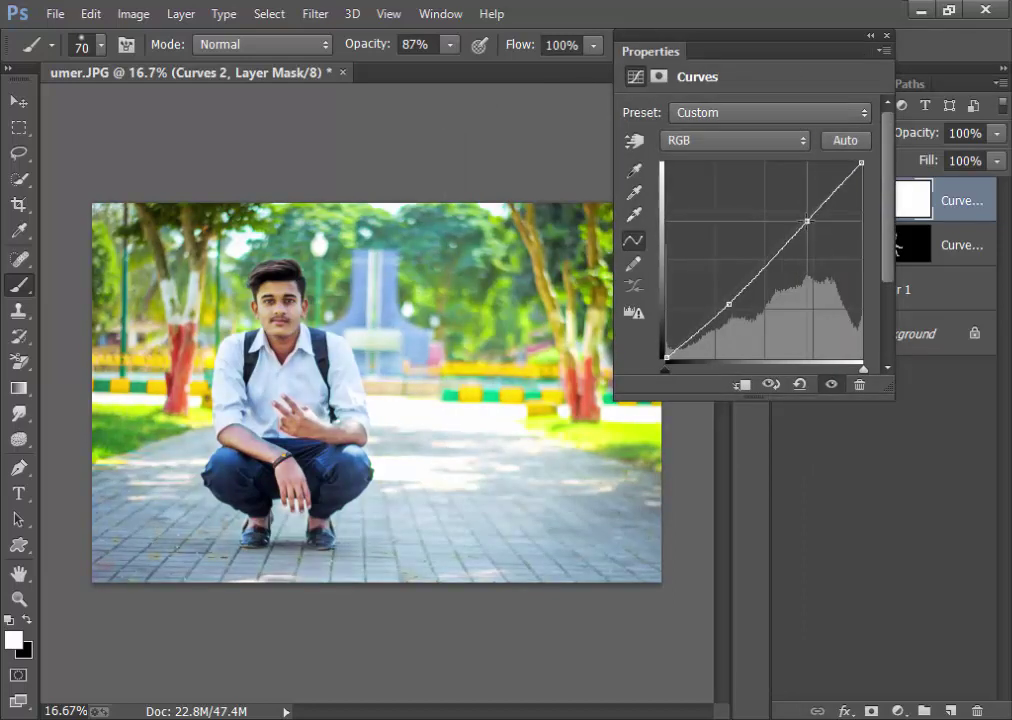
left_click_drag(729, 303, 736, 295)
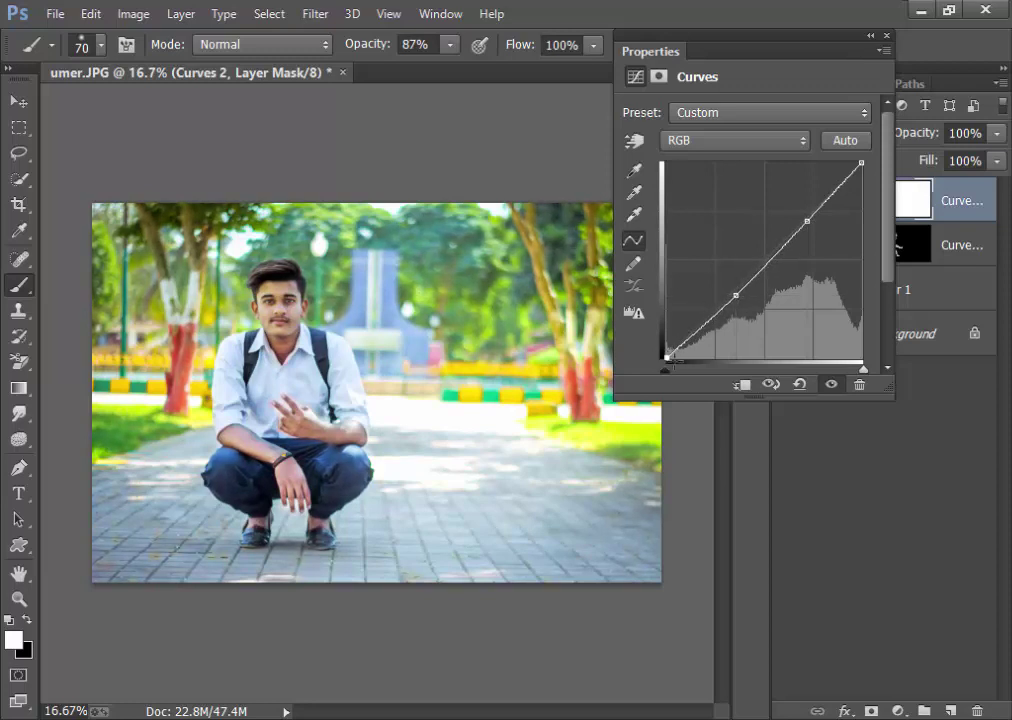
left_click_drag(668, 356, 686, 370)
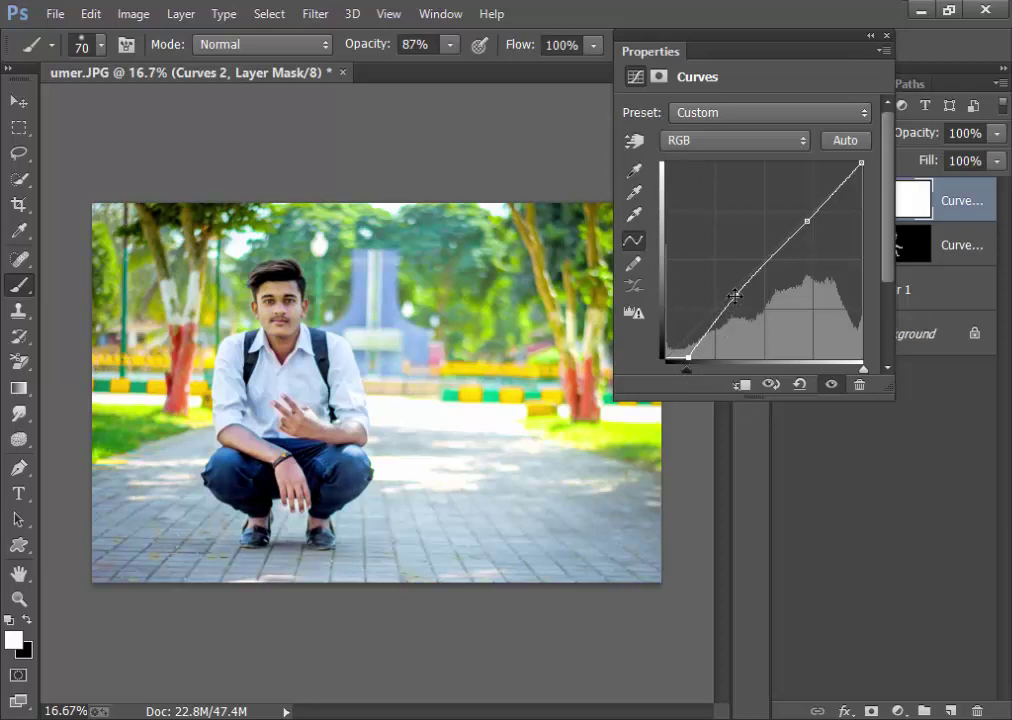
left_click_drag(735, 295, 735, 290)
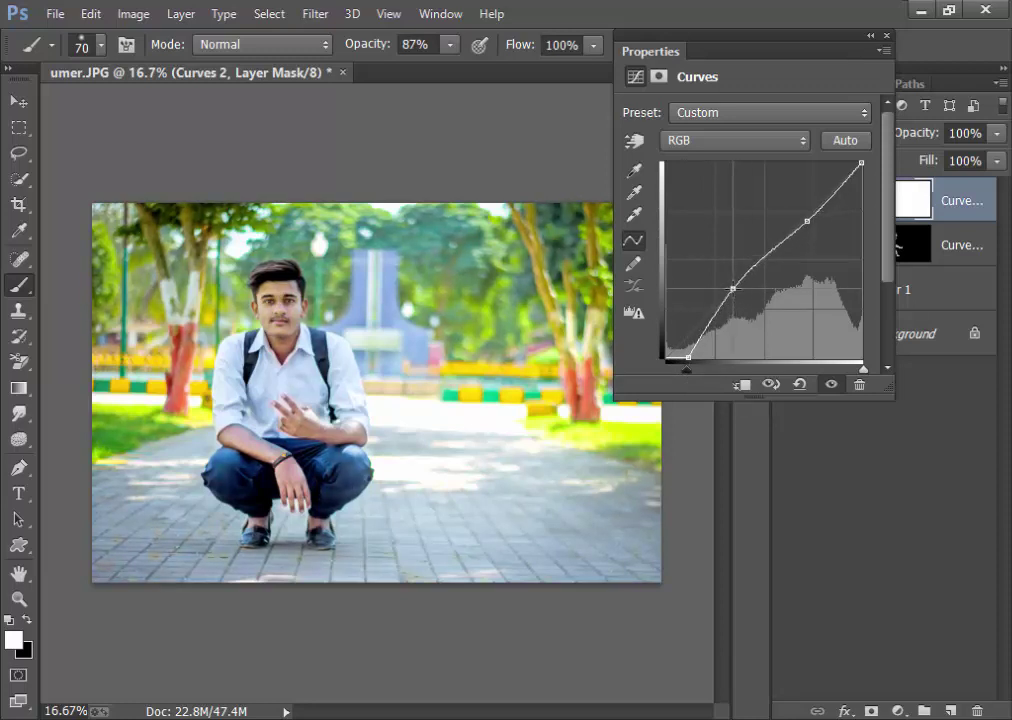
left_click_drag(772, 254, 772, 247)
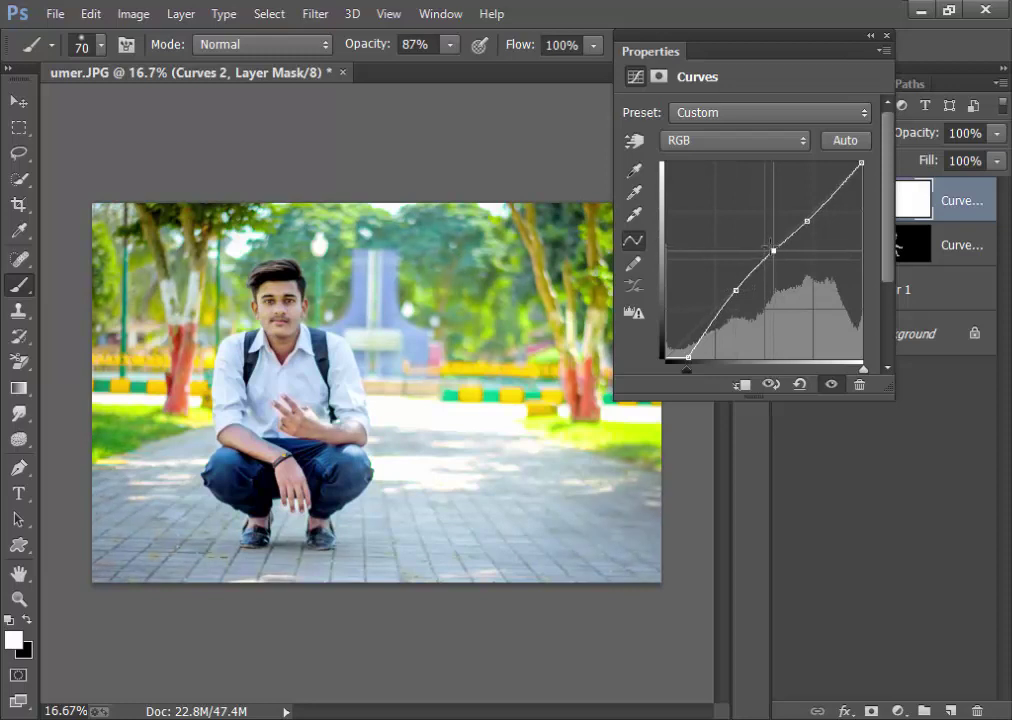
left_click_drag(772, 247, 770, 249)
Refine the highlight, midtone and shadow points into an S-shaped contrast curve
left_click(835, 190)
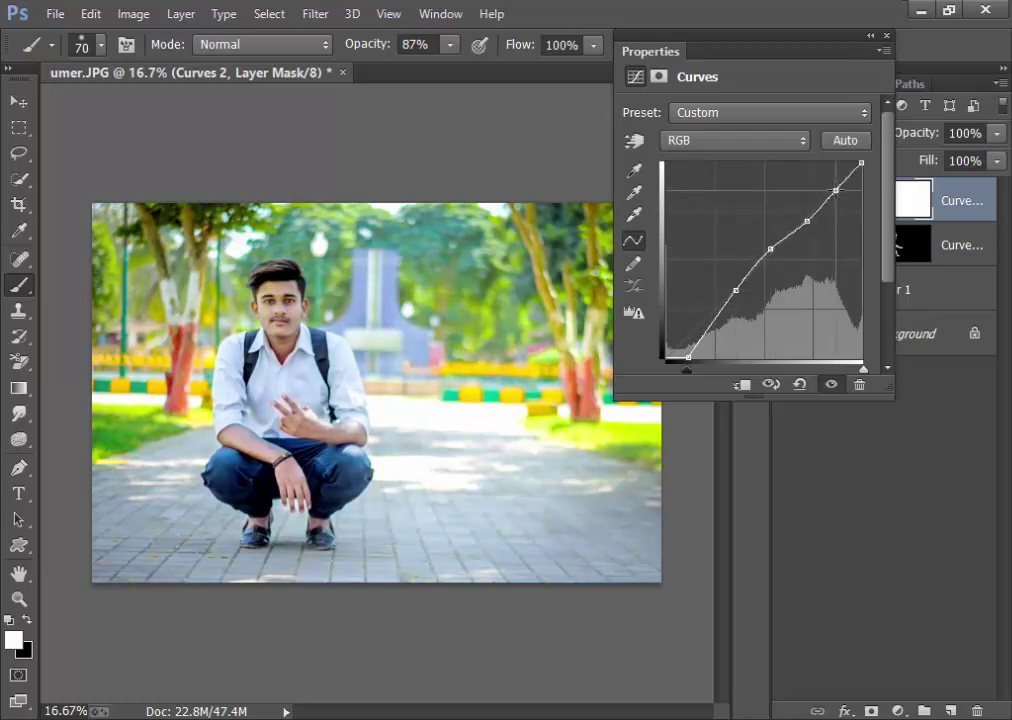
left_click(709, 322)
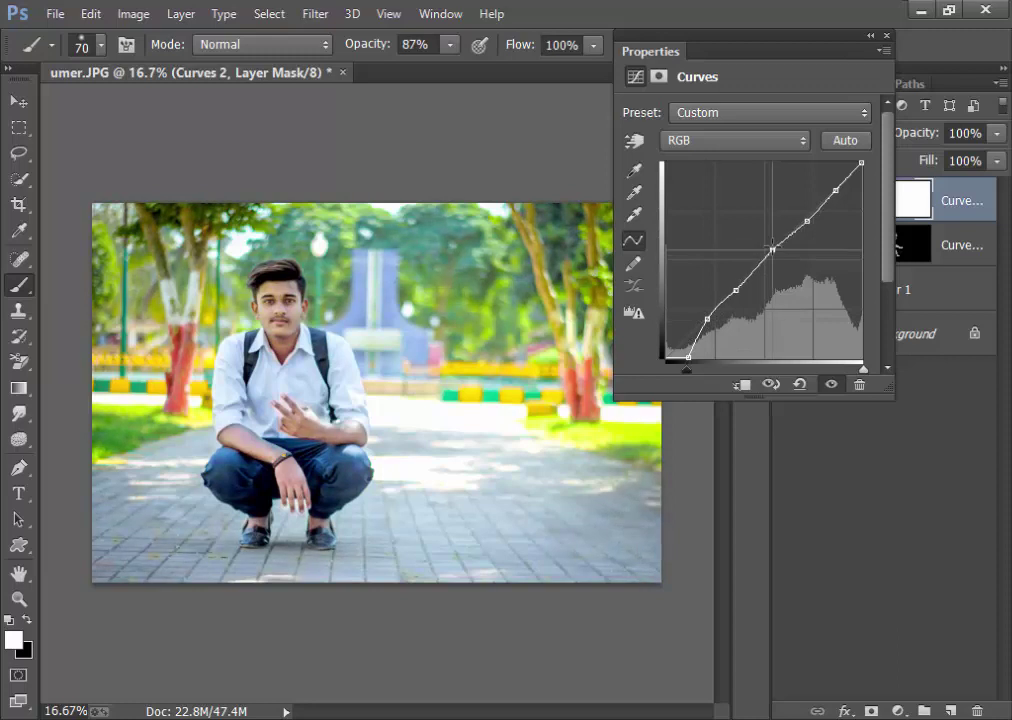
left_click(776, 251)
left_click_drag(772, 244, 766, 243)
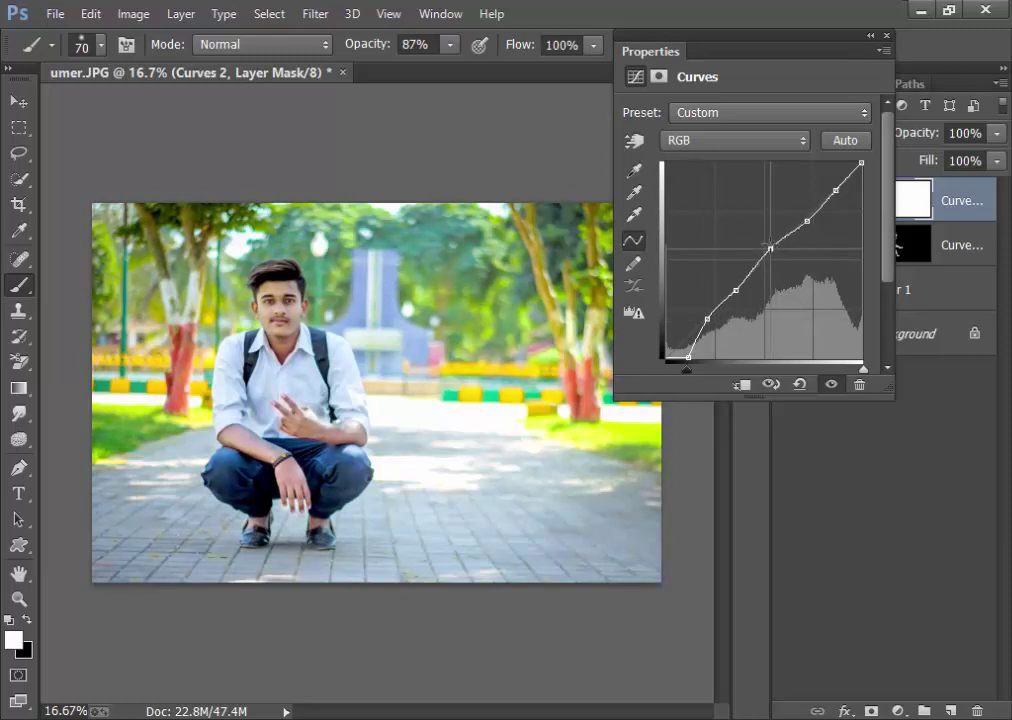
left_click(708, 318)
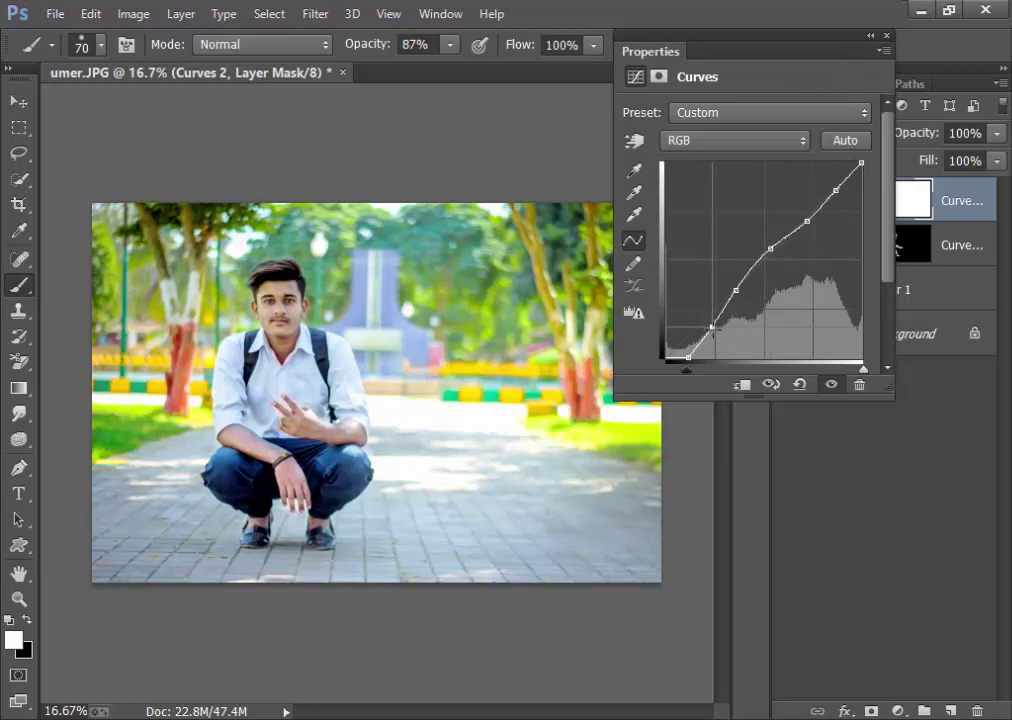
left_click_drag(709, 322, 713, 325)
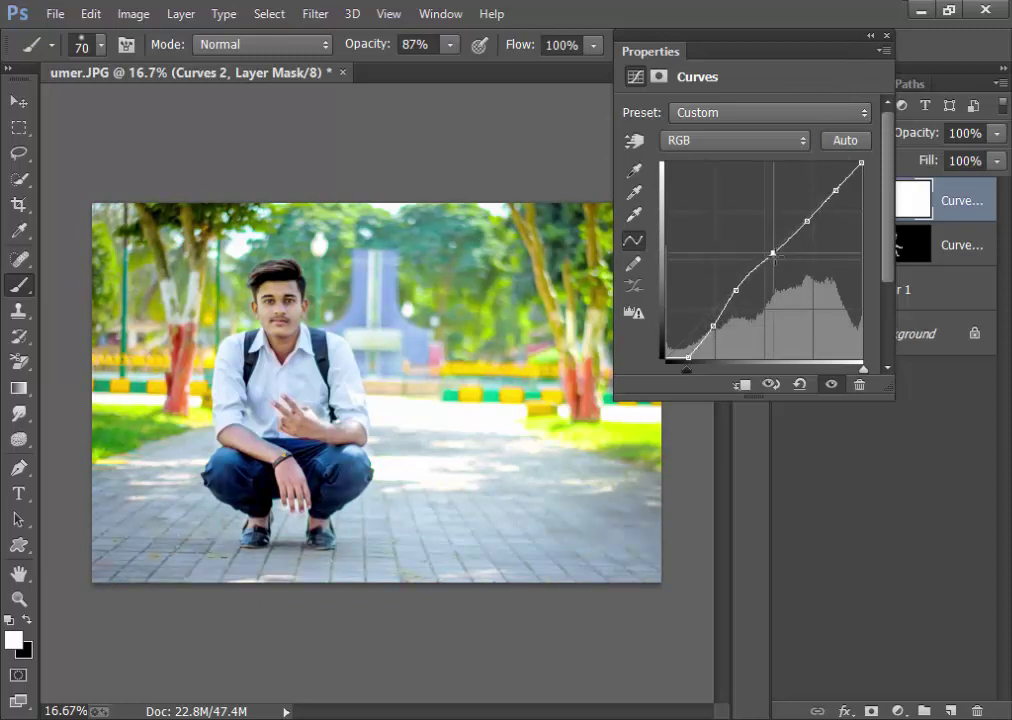
left_click_drag(771, 249, 771, 255)
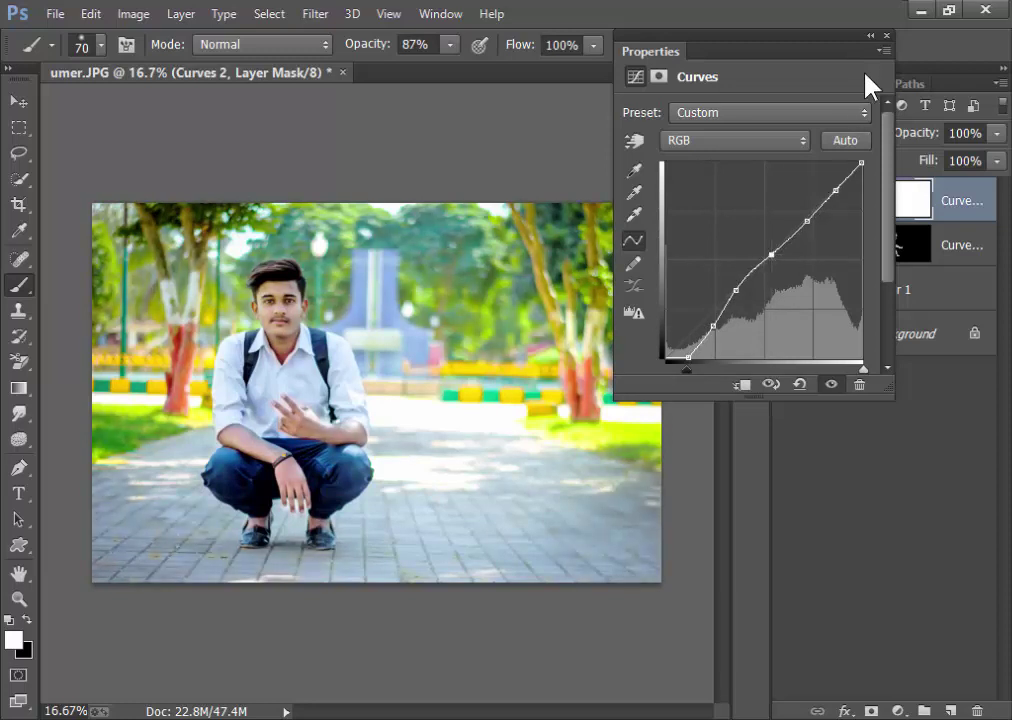
left_click(869, 36)
Toggle the top Curves layer to compare, then add a new empty Layer 2 on top
left_click(788, 201)
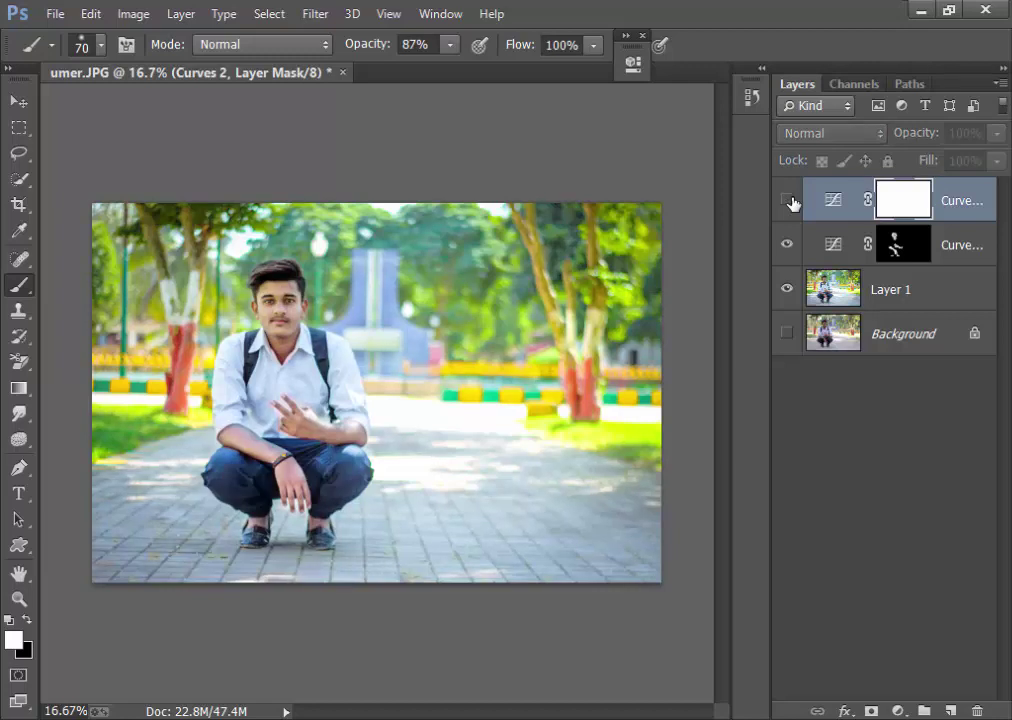
left_click(788, 201)
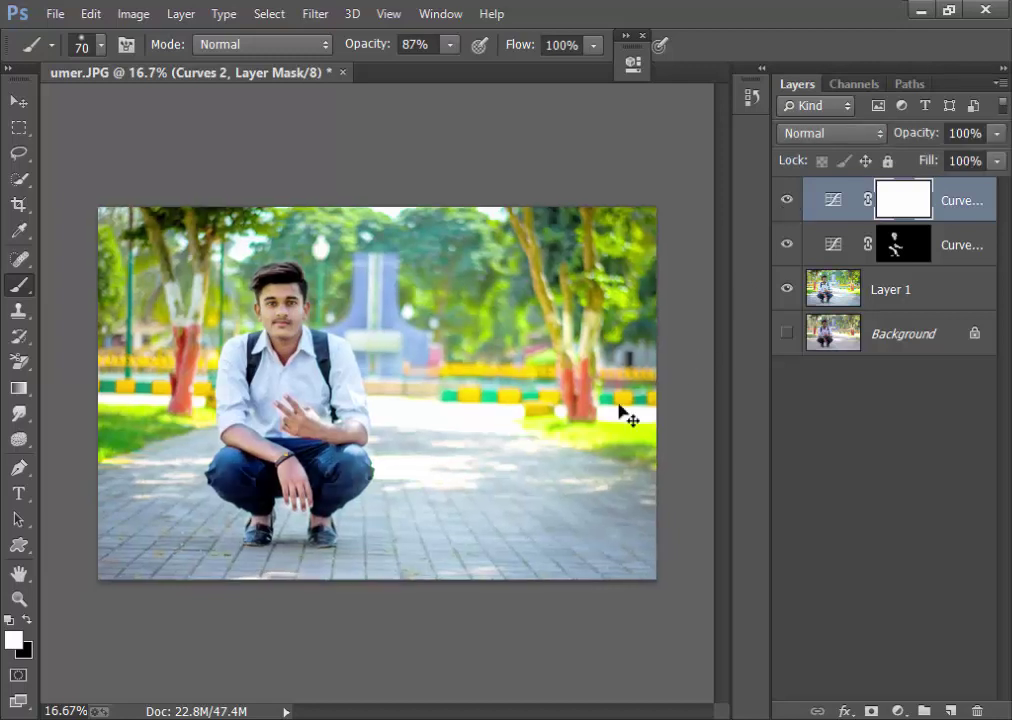
left_click(393, 366, "ctrl+alt")
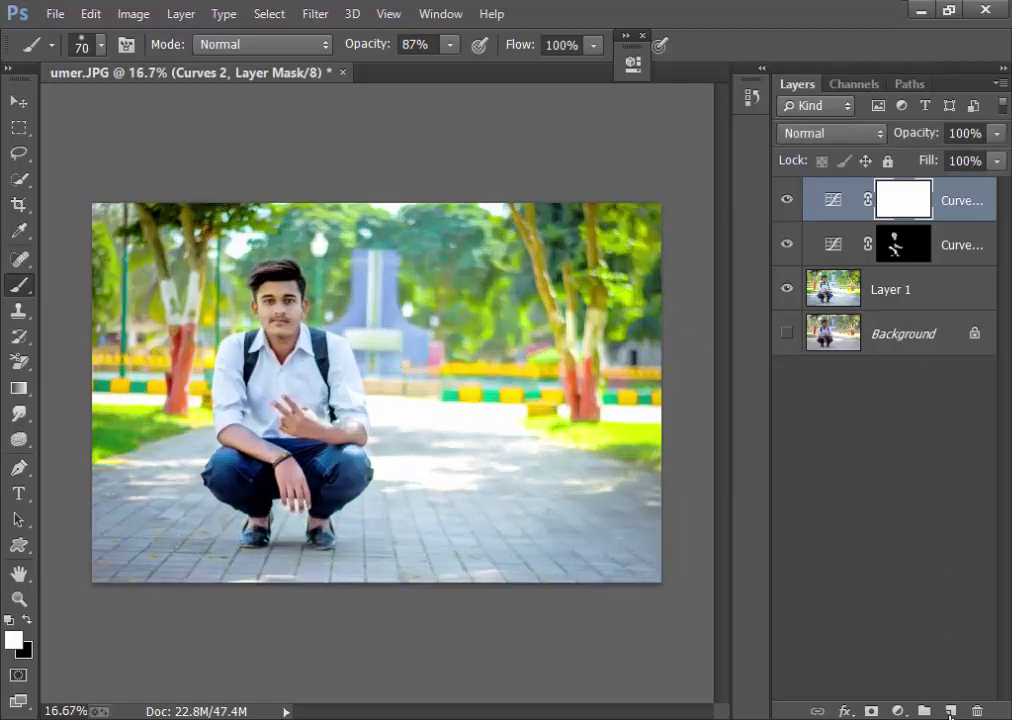
left_click(950, 710)
Fill Layer 2 with a merged copy via Apply Image and launch Imagenomic Portraiture
left_click(133, 14)
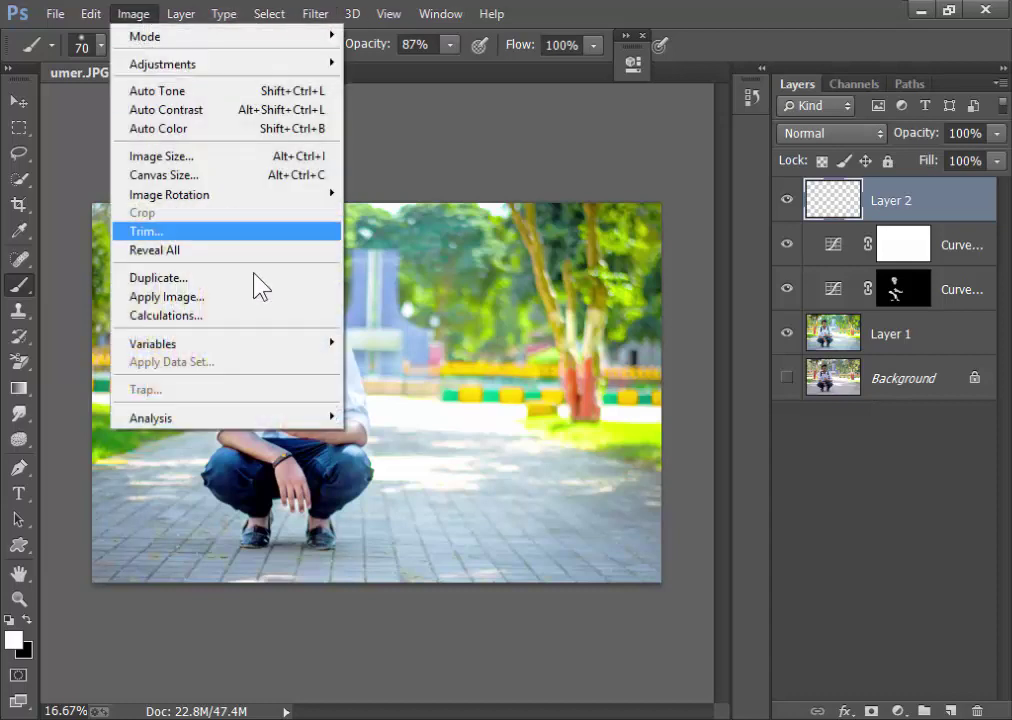
left_click(285, 297)
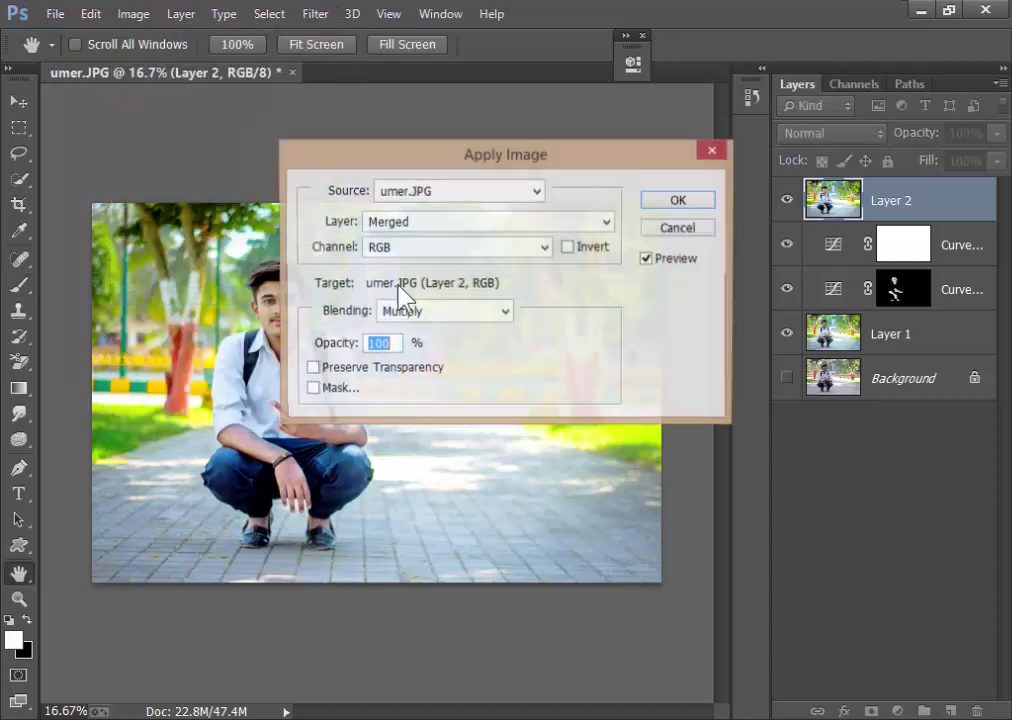
left_click(673, 205)
key("b")
left_click(316, 14)
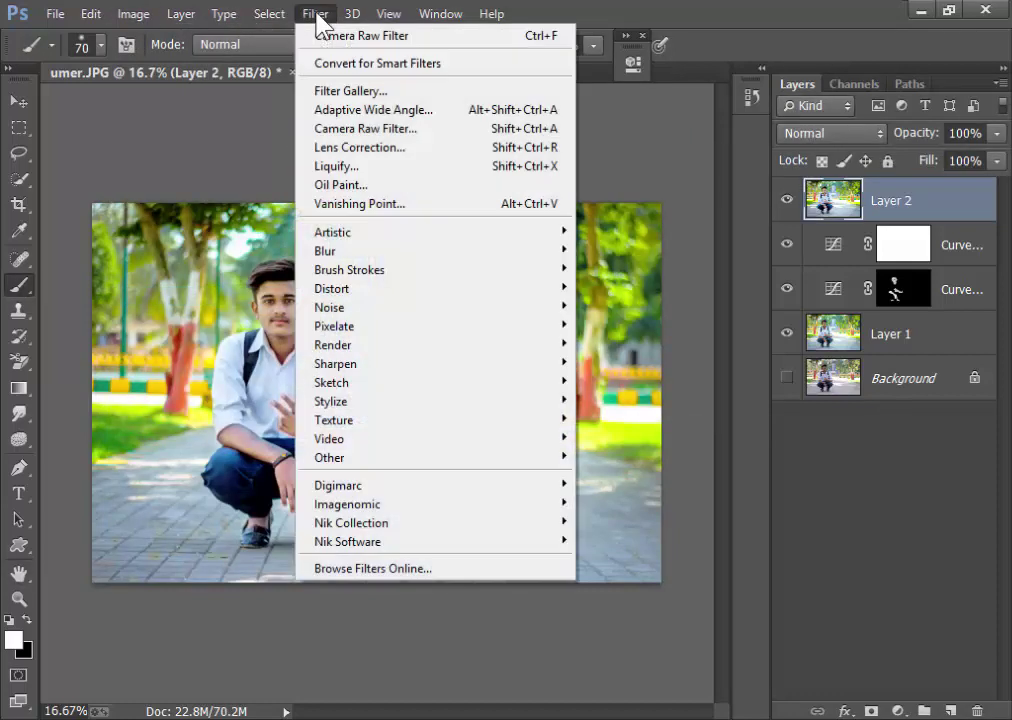
mouse_move(347, 504)
left_click(657, 523)
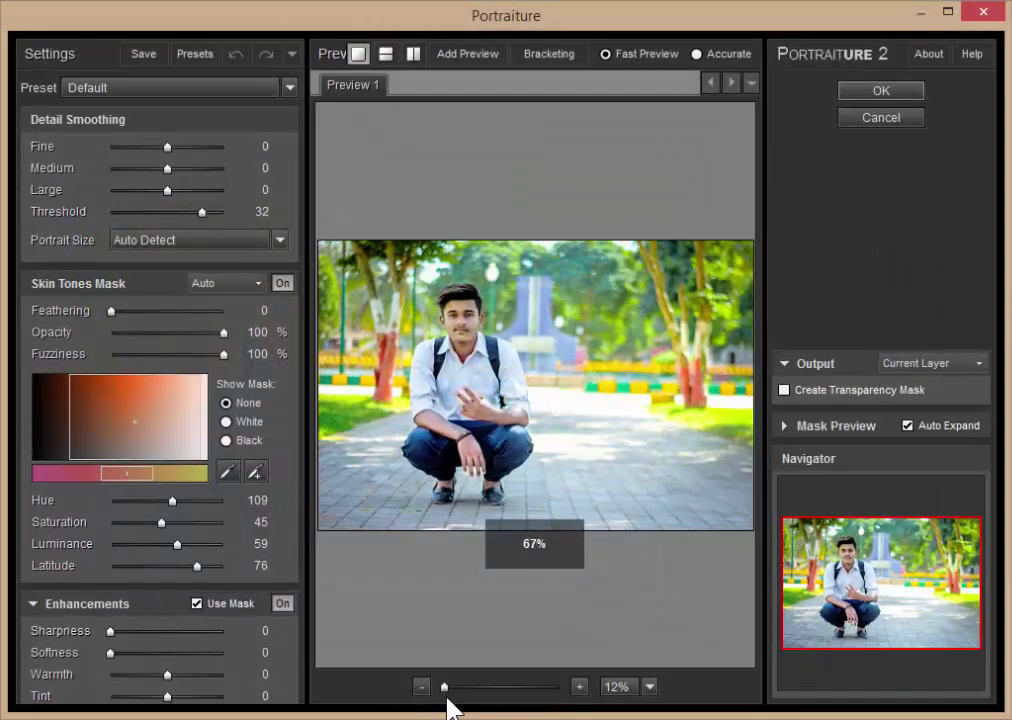
Zoom the Portraiture preview onto the face and apply the Default preset (Threshold 20)
left_click_drag(445, 688, 490, 688)
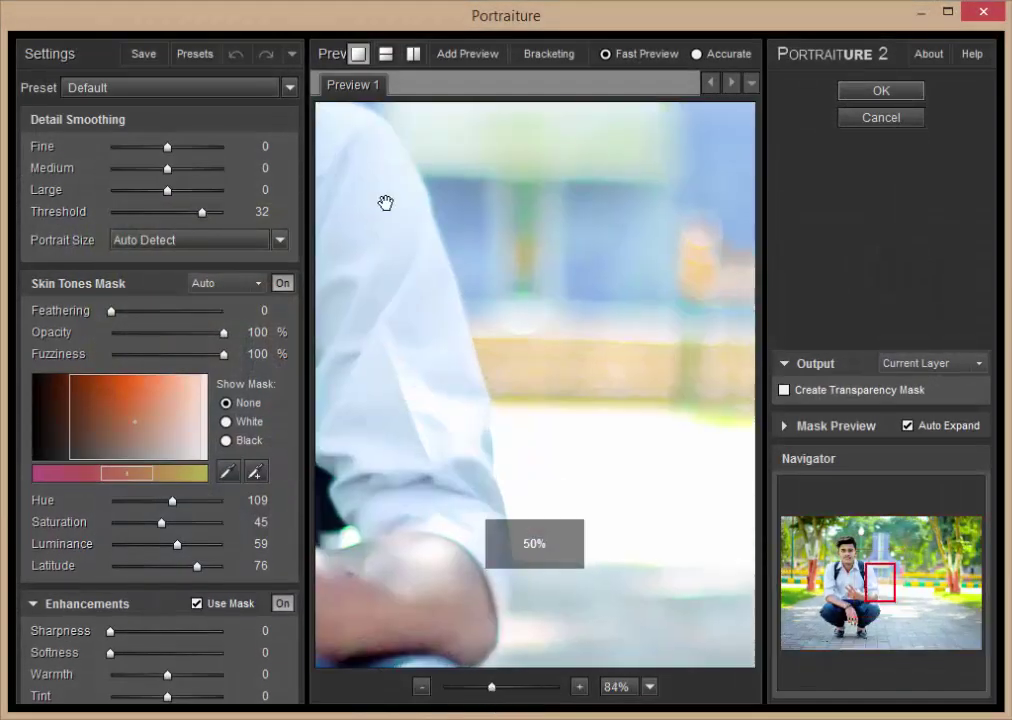
mouse_move(386, 203)
left_mouse_down()
mouse_move(635, 422)
mouse_move(640, 344)
mouse_move(666, 400)
mouse_move(480, 266)
left_mouse_up()
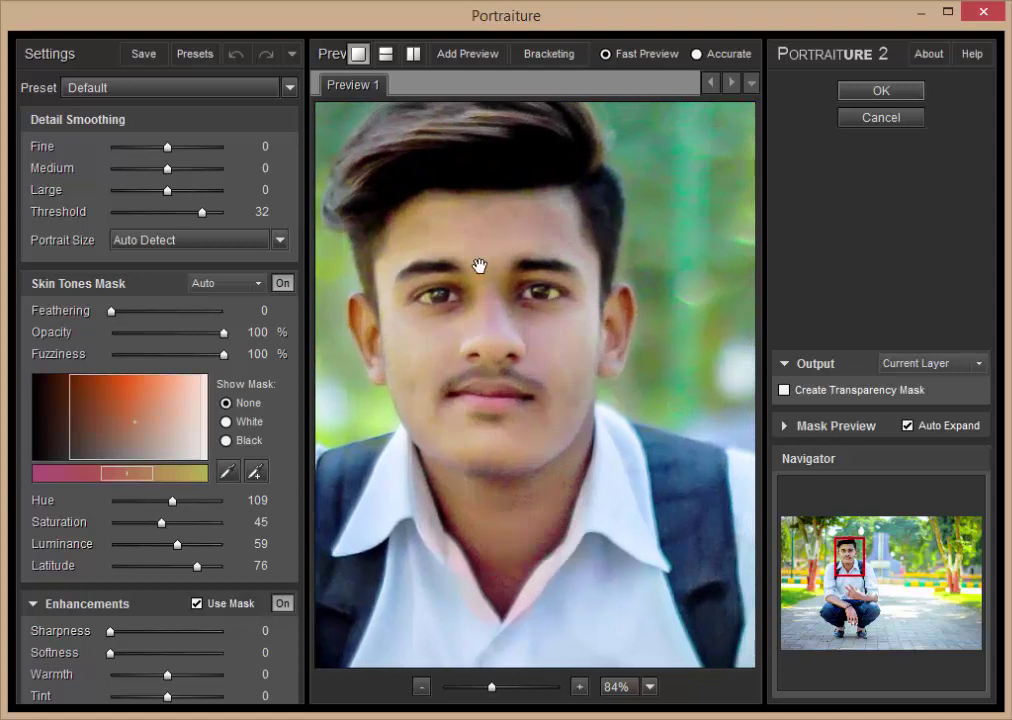
left_click(164, 87)
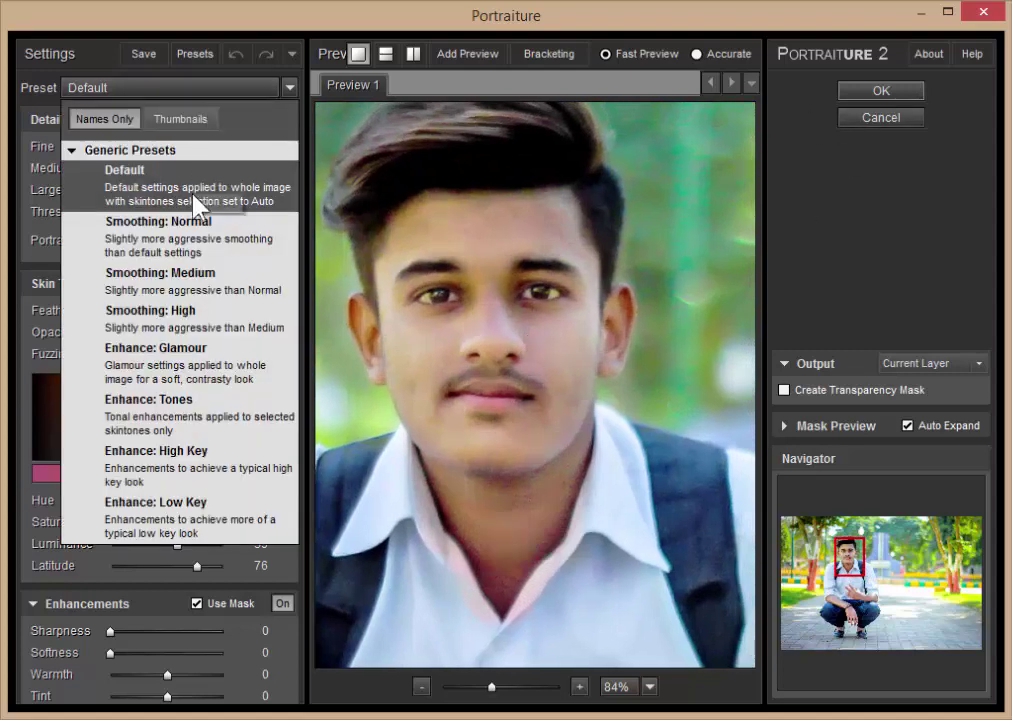
left_click(148, 182)
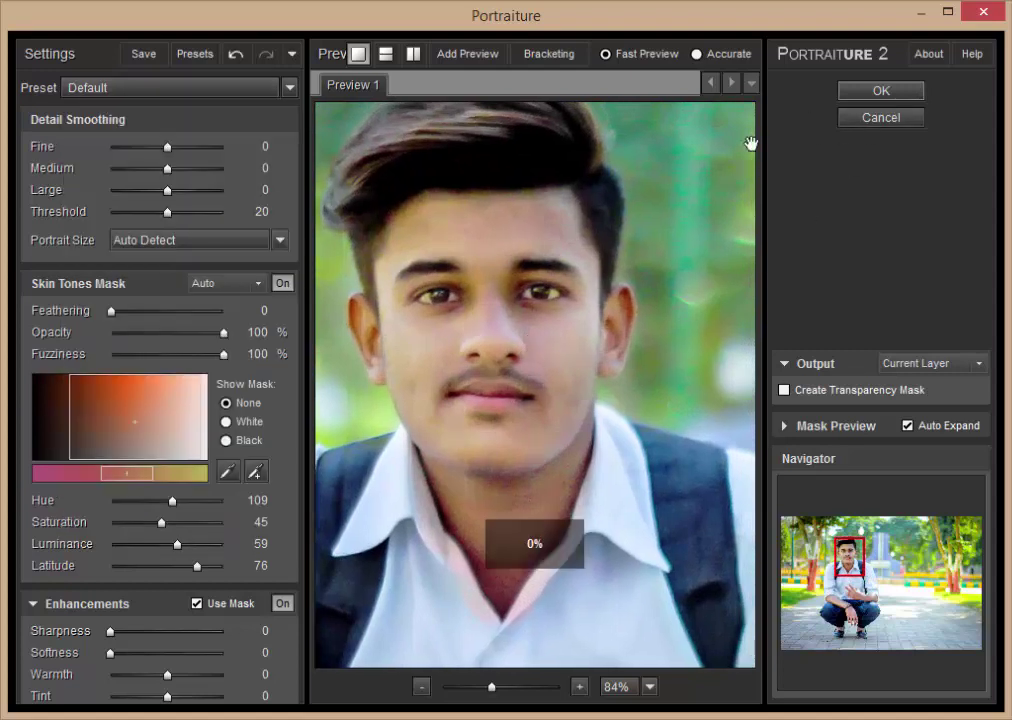
left_click(888, 92)
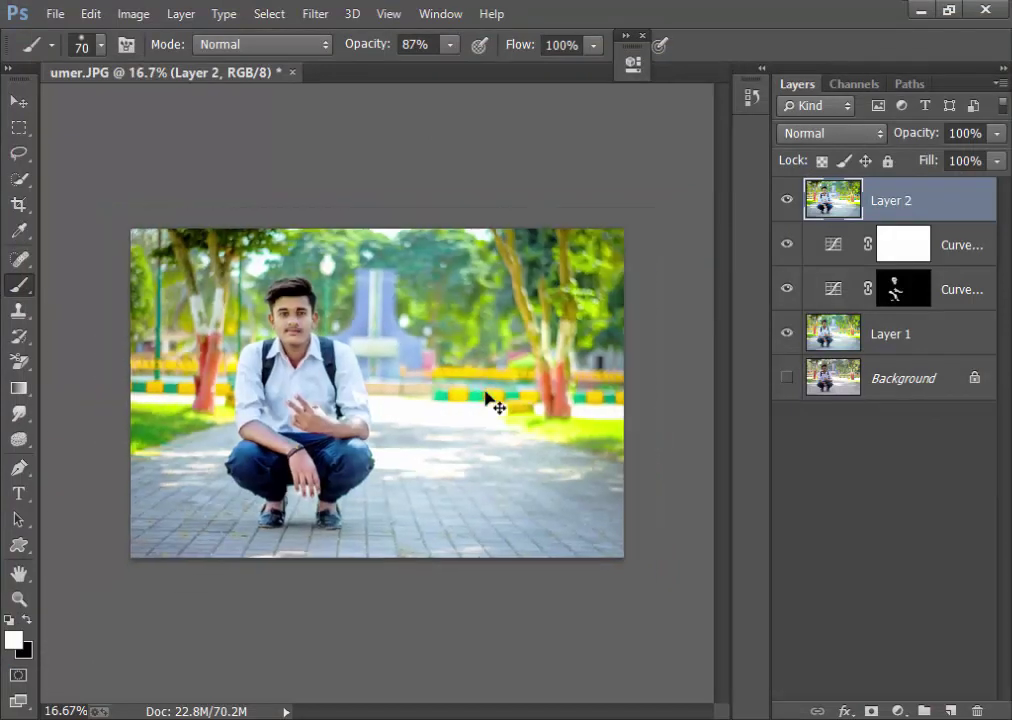
With a slightly smaller Spot Healing Brush, heal a spot on the pavement near the shoes
left_click(407, 377, "ctrl+alt")
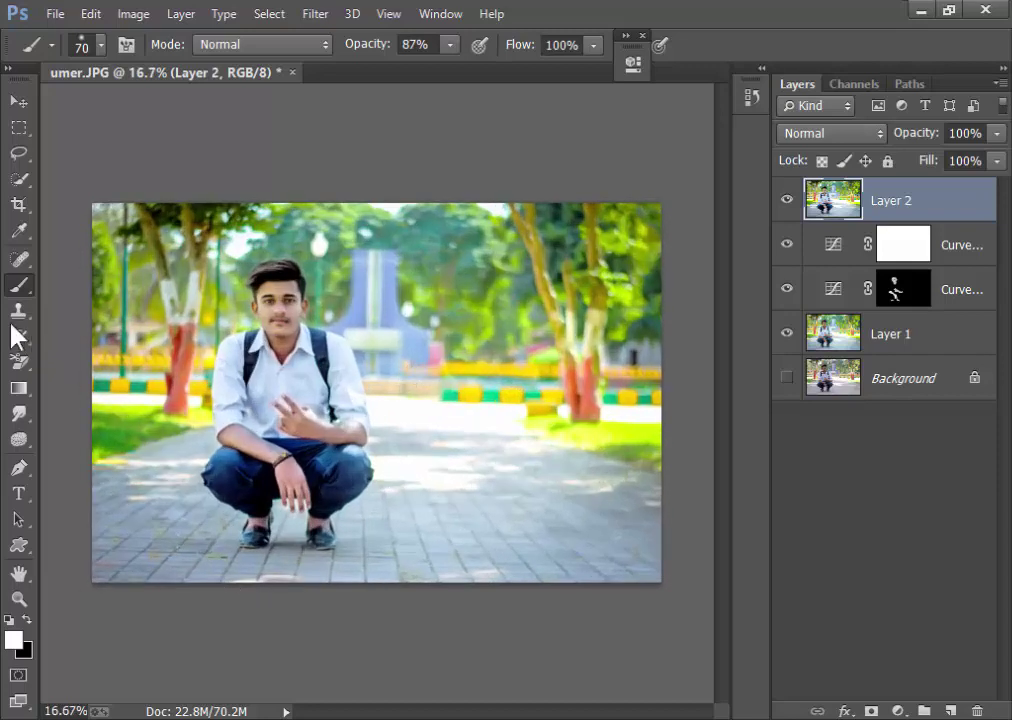
left_click(18, 259)
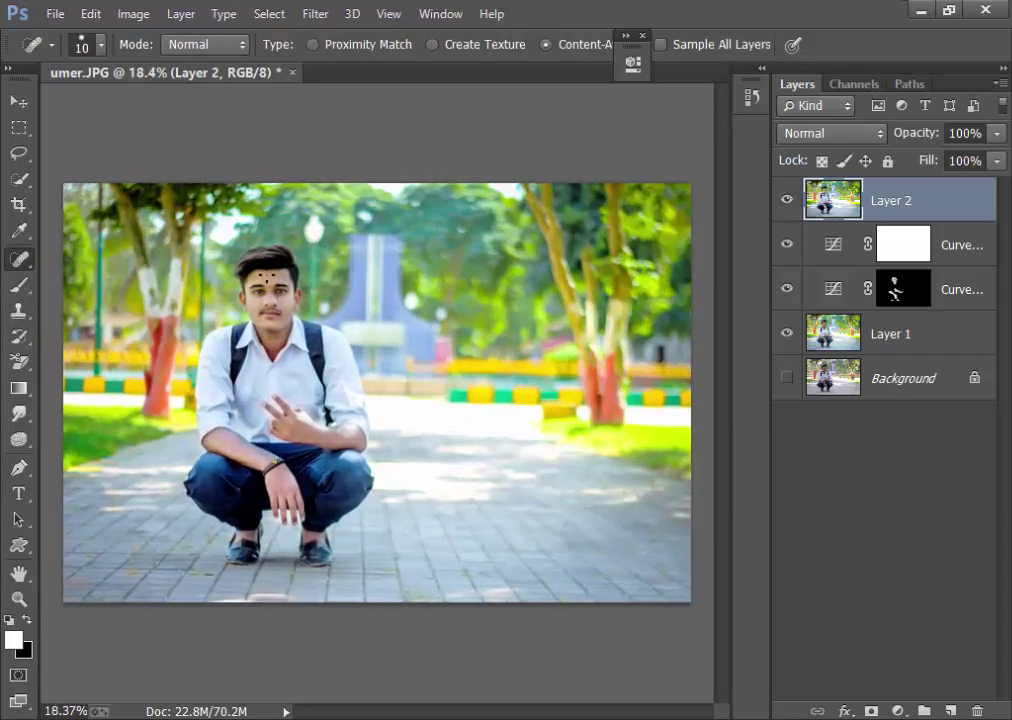
right_click(30, 262)
mouse_move(248, 273)
left_mouse_down()
mouse_move(356, 396)
mouse_move(357, 368)
mouse_move(422, 384)
left_mouse_up()
key("bracketleft")
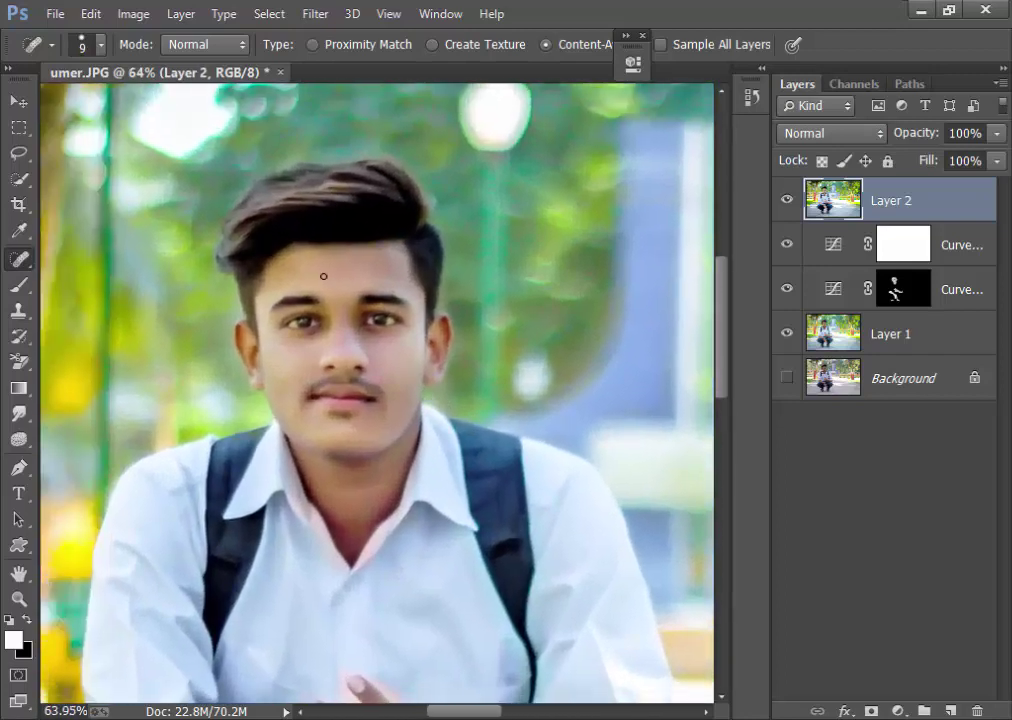
key("ctrl+minus")
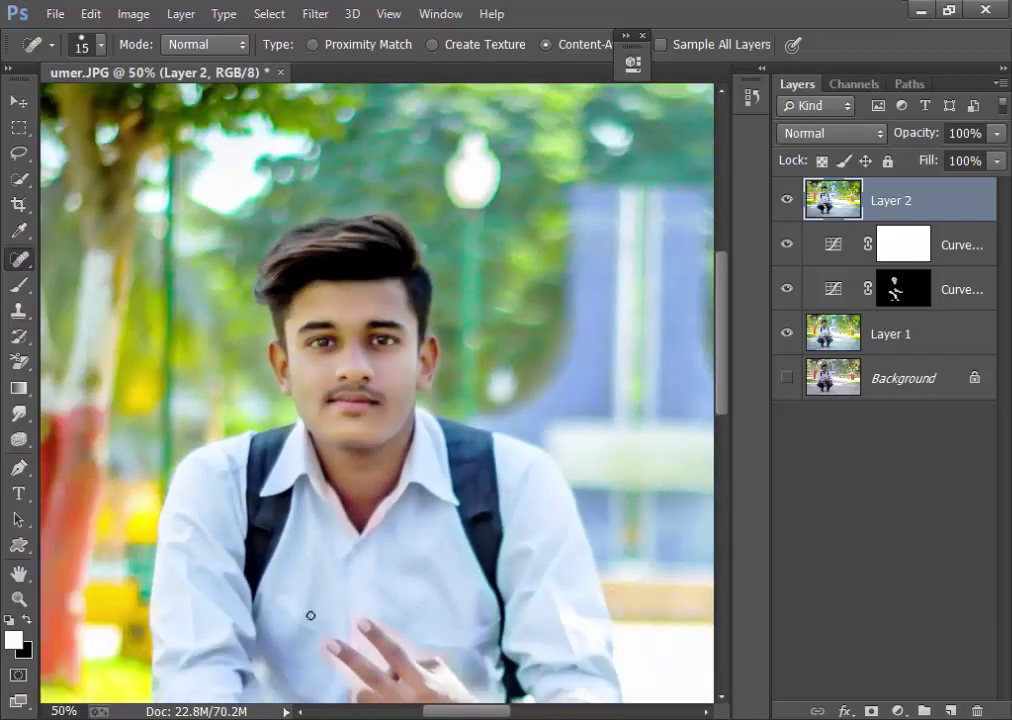
key("ctrl+minus")
key("ctrl+minus")
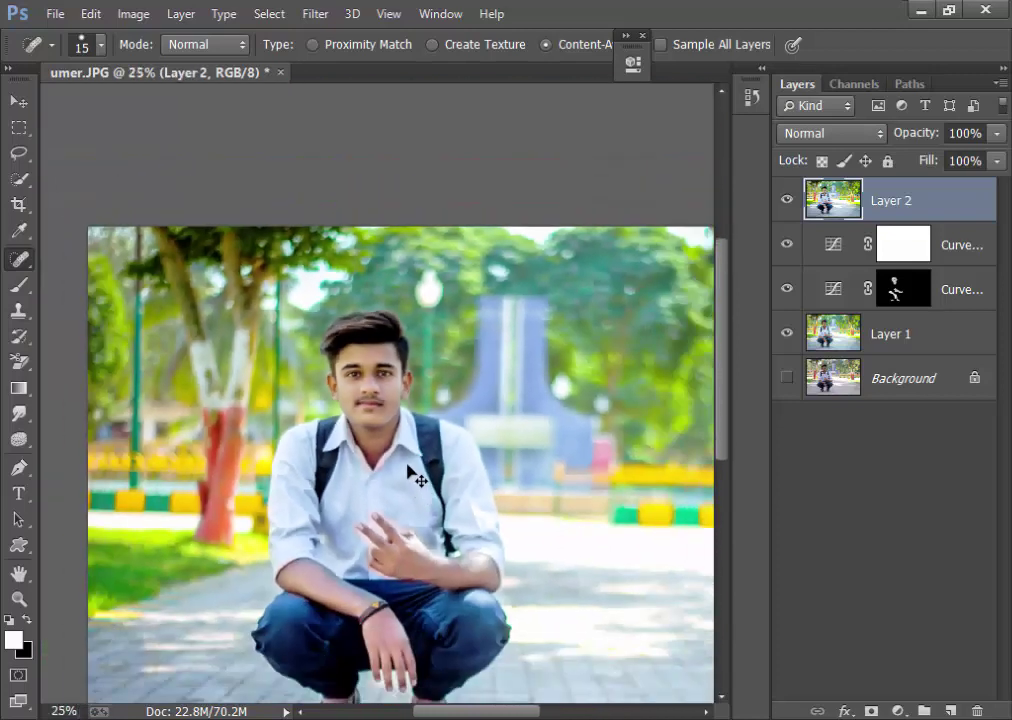
left_click_drag(489, 658, 440, 470)
mouse_move(340, 520)
left_mouse_down()
mouse_move(404, 513)
mouse_move(479, 404)
left_mouse_up()
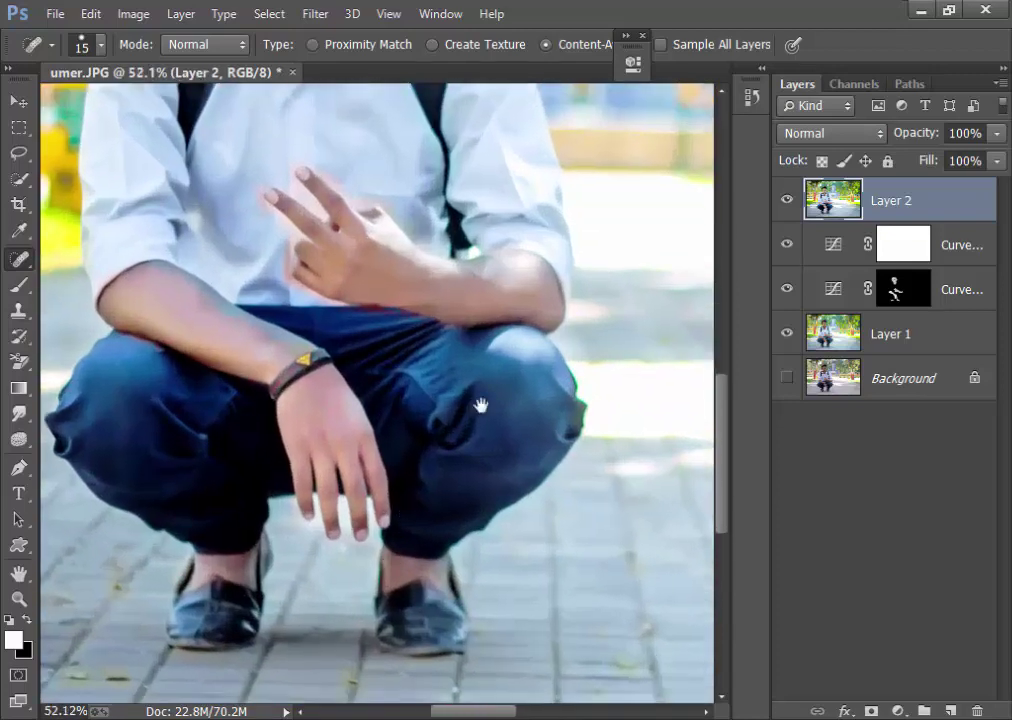
scroll(241, 497, "down", 3)
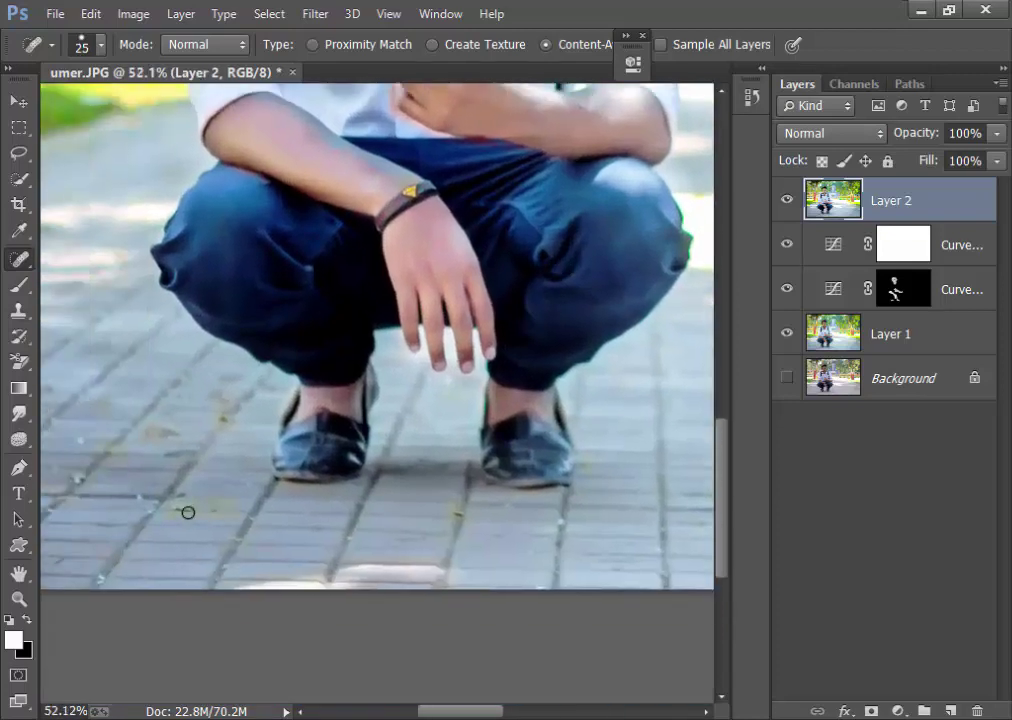
left_click_drag(180, 508, 222, 505)
With a slightly larger brush, heal the dark spot near the pavement's bottom edge
key("ctrl+minus")
key("ctrl+minus")
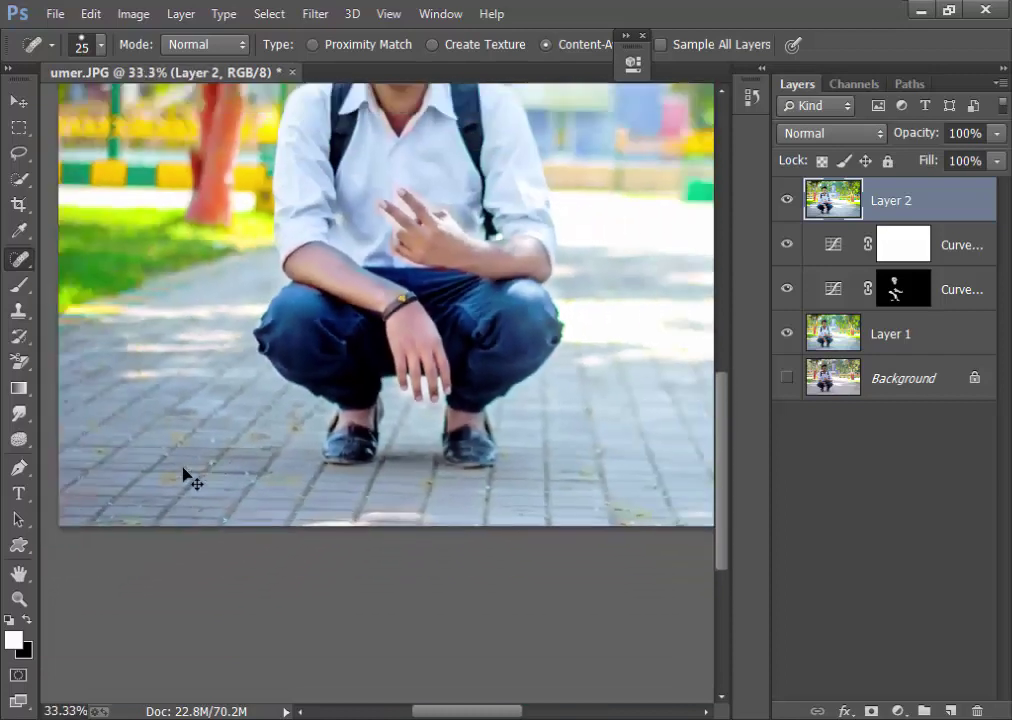
key("ctrl+minus")
scroll(155, 458, "up", 2)
scroll(155, 470, "right", 5)
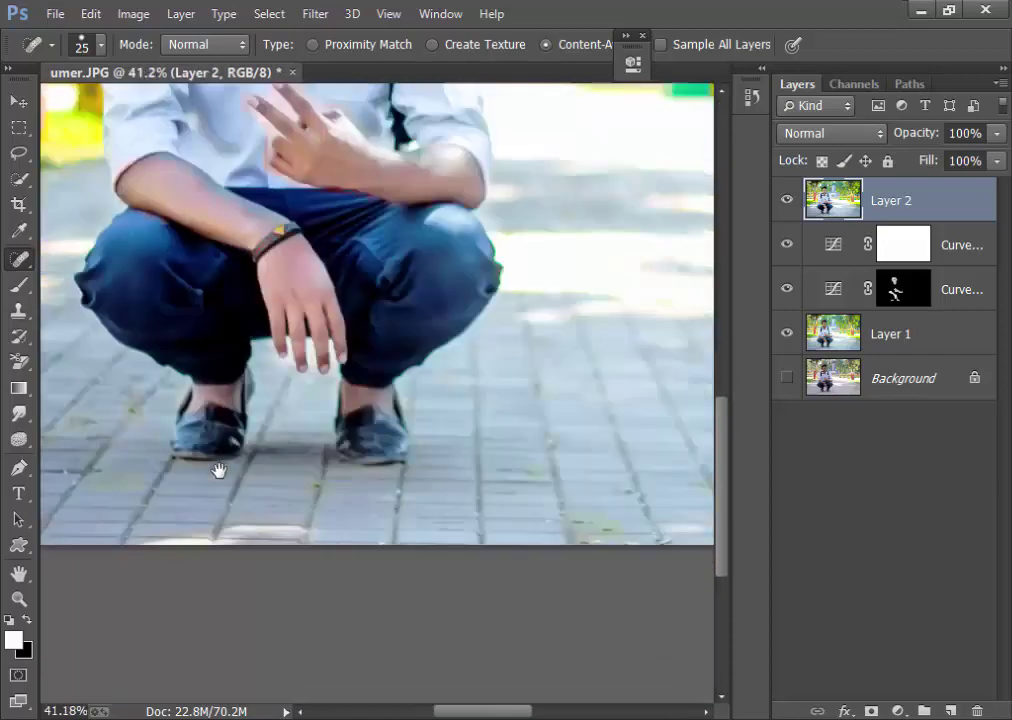
scroll(565, 431, "right", 2)
key("bracketright")
left_click_drag(248, 529, 271, 531)
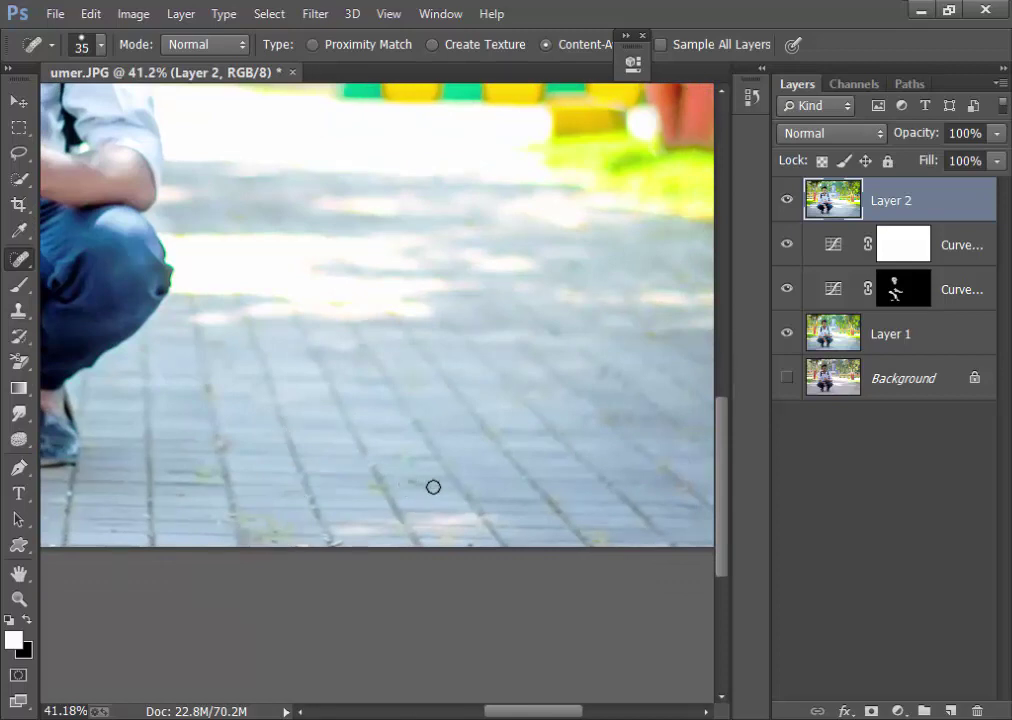
Zoom around the feet and pavement to check the healing, ending on the whole photo
key("ctrl+minus")
key("ctrl+minus")
key("ctrl+minus")
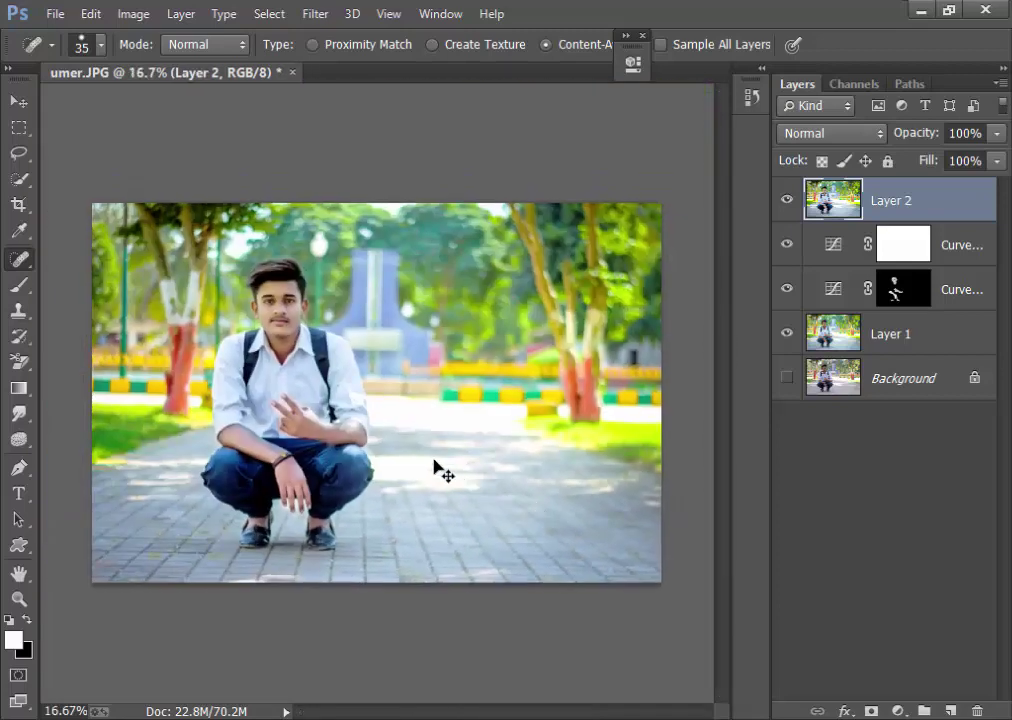
key("ctrl+minus")
key("ctrl+plus")
key("ctrl+minus")
mouse_move(287, 530)
left_mouse_down()
mouse_move(407, 544)
mouse_move(388, 442)
left_mouse_up()
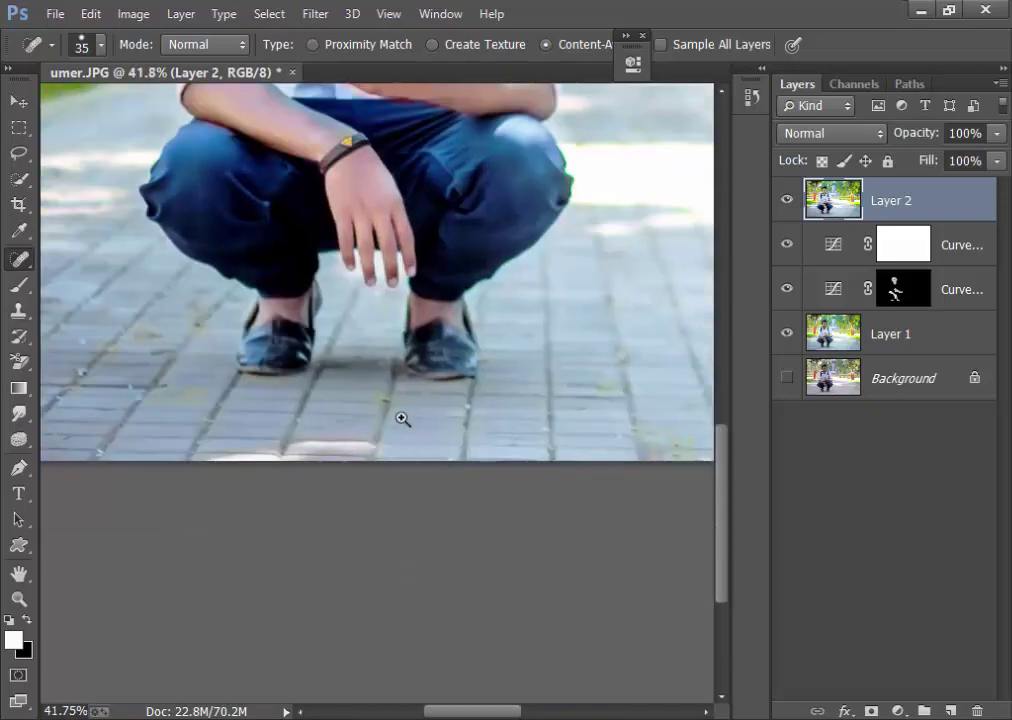
key("ctrl+minus")
key("ctrl+minus")
key("ctrl+minus")
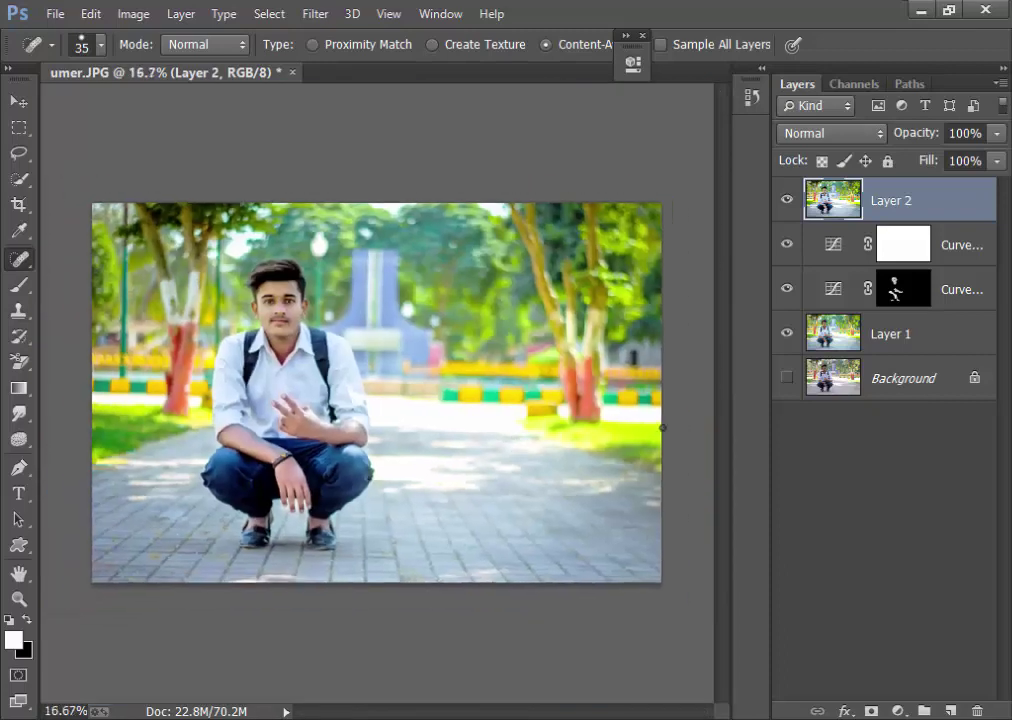
key("super")
Enlarge Layer 2 slightly from its lower-right corner and shift it up-left
key("Escape")
key("ctrl+t")
left_click_drag(662, 584, 671, 588)
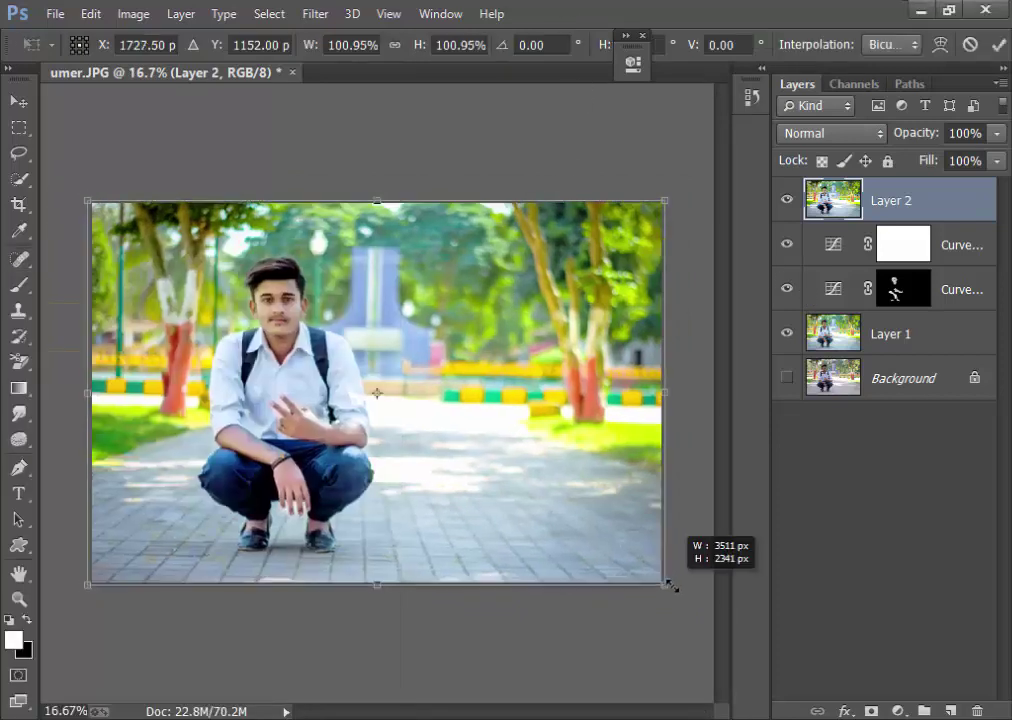
left_click_drag(590, 445, 581, 441)
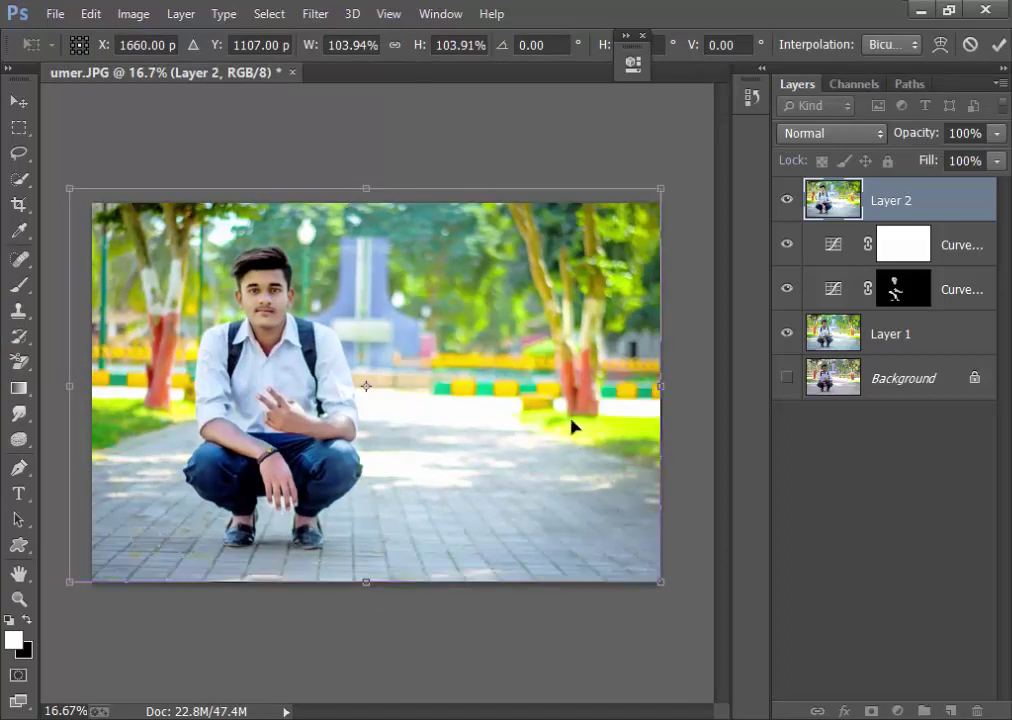
key("Return")
key("j")
Shift Layer 2 right and scale it to 102.46% so it covers the canvas
key("ctrl+minus")
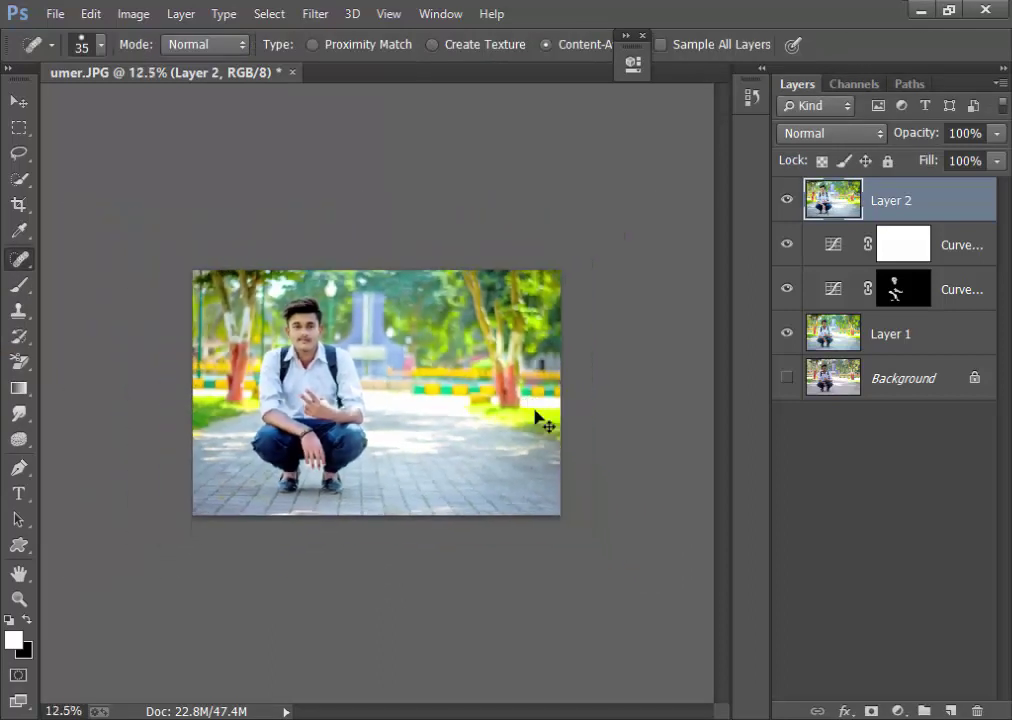
key("ctrl+minus")
left_click_drag(459, 361, 474, 363)
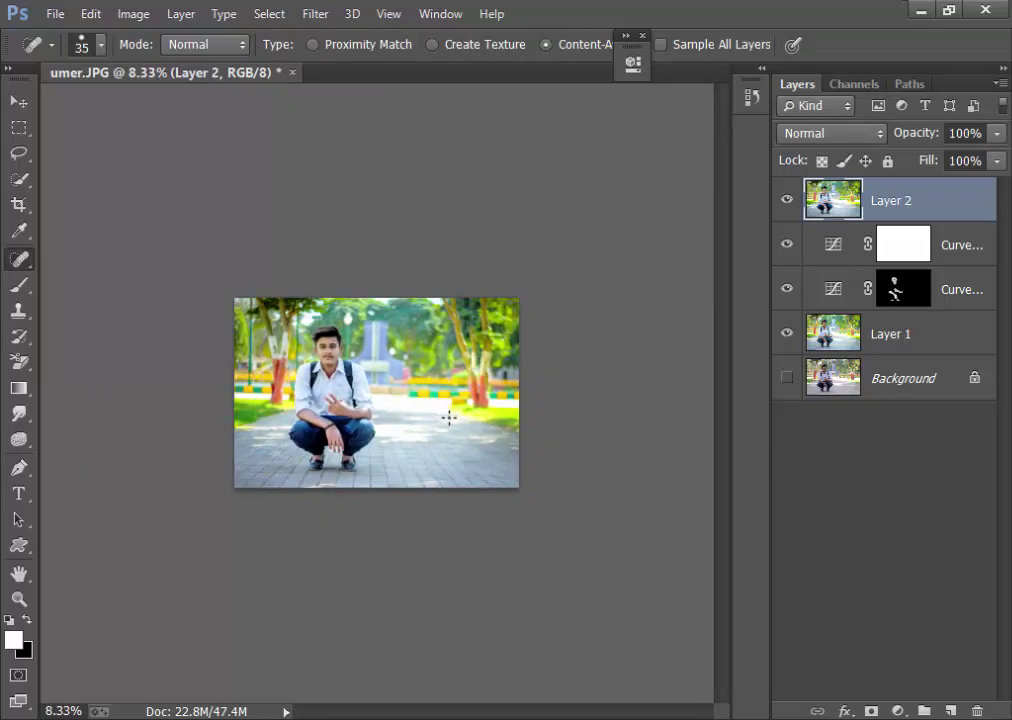
left_click(422, 379)
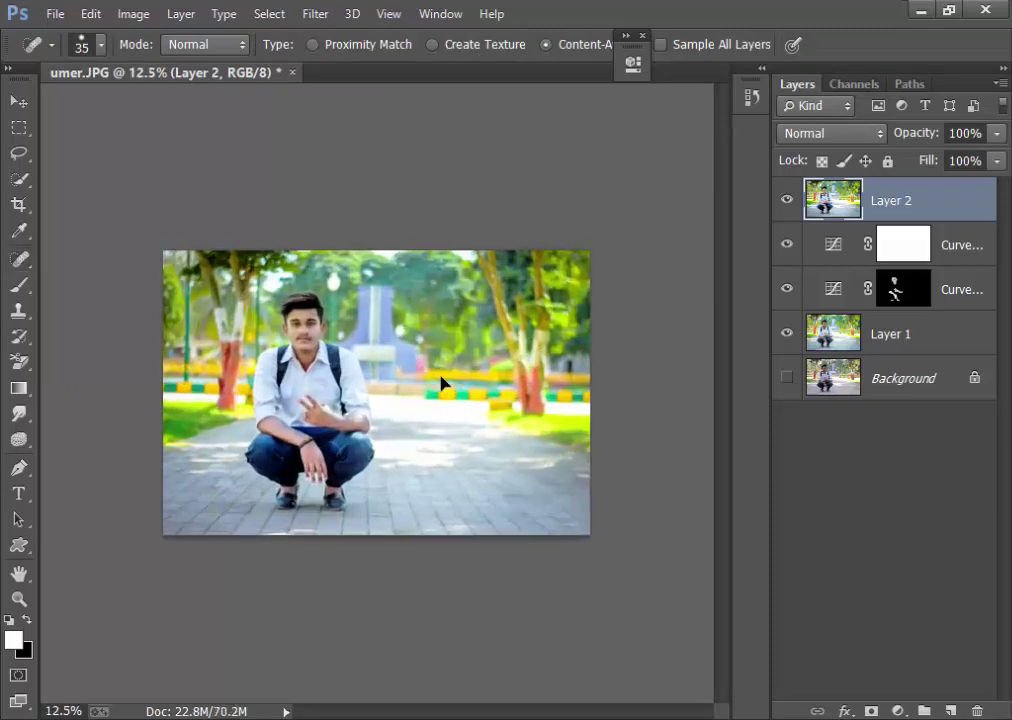
key("ctrl+t")
left_click_drag(592, 536, 597, 541)
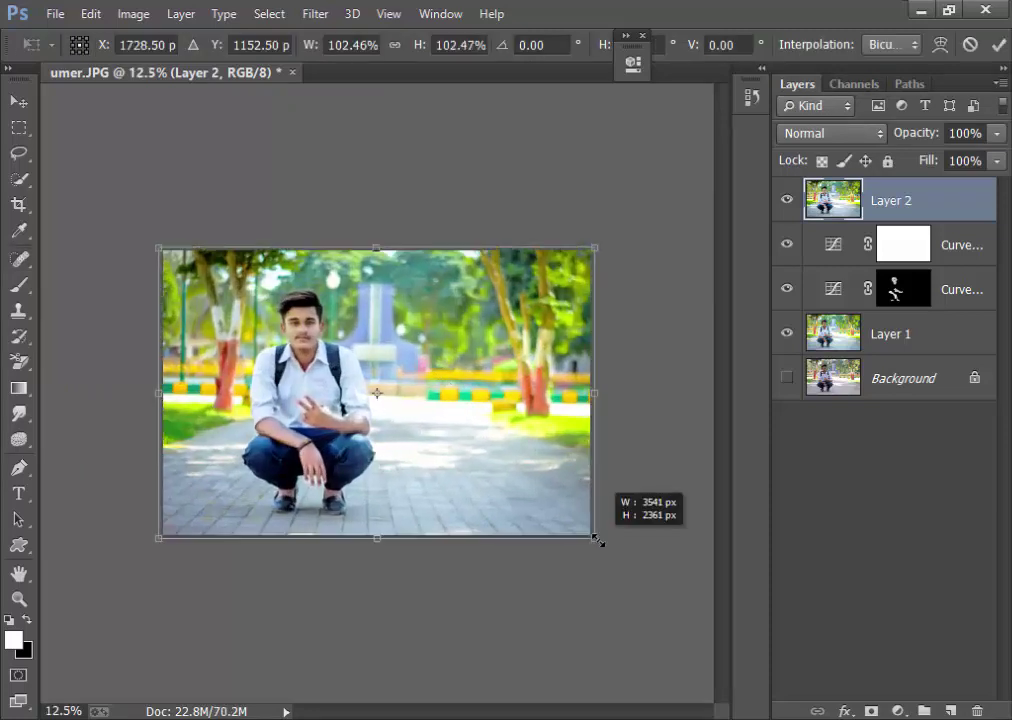
left_click(998, 44)
key("j")
left_click(383, 335)
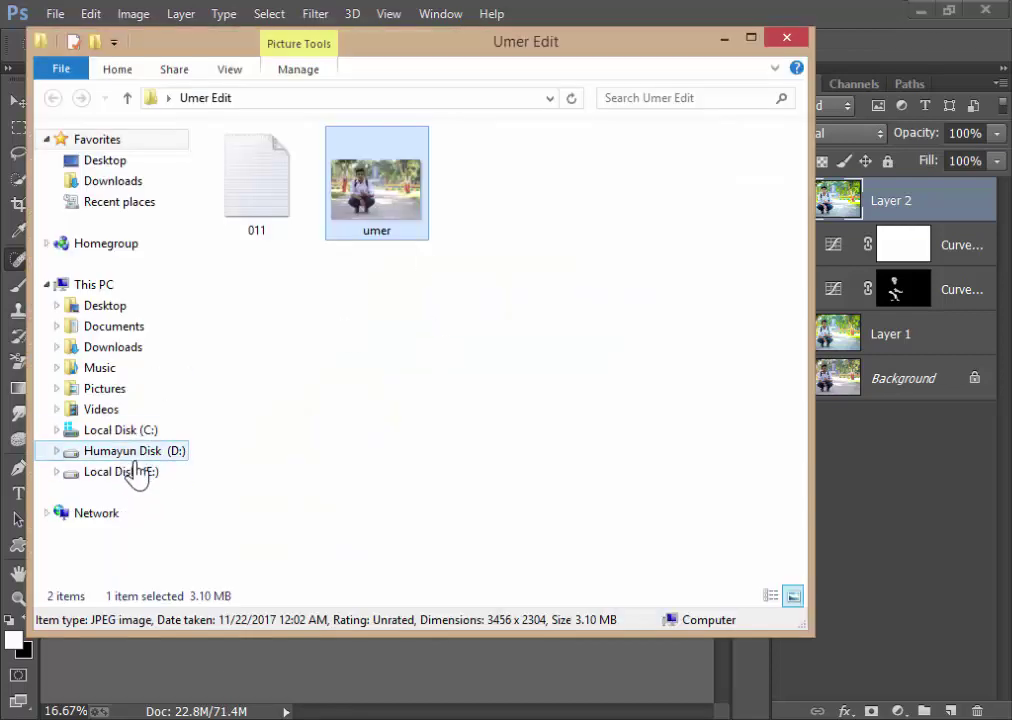
Browse to D: › Photoshop Stuff › PS Stuff › Light Png and select the 'light' image
left_click(139, 457)
double_click(583, 50)
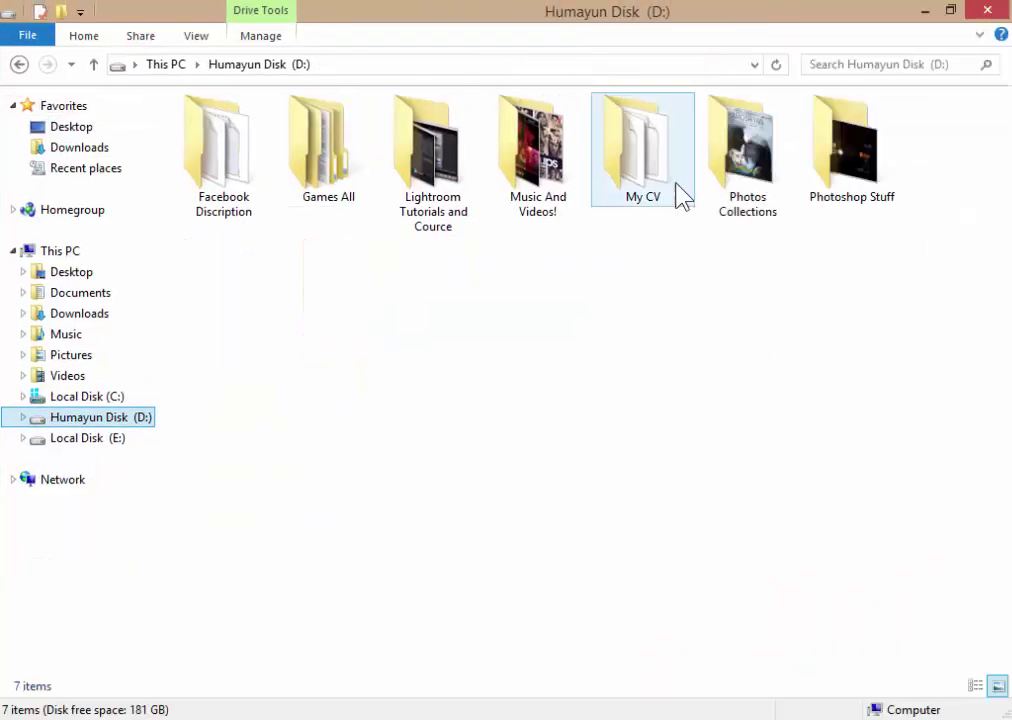
double_click(815, 158)
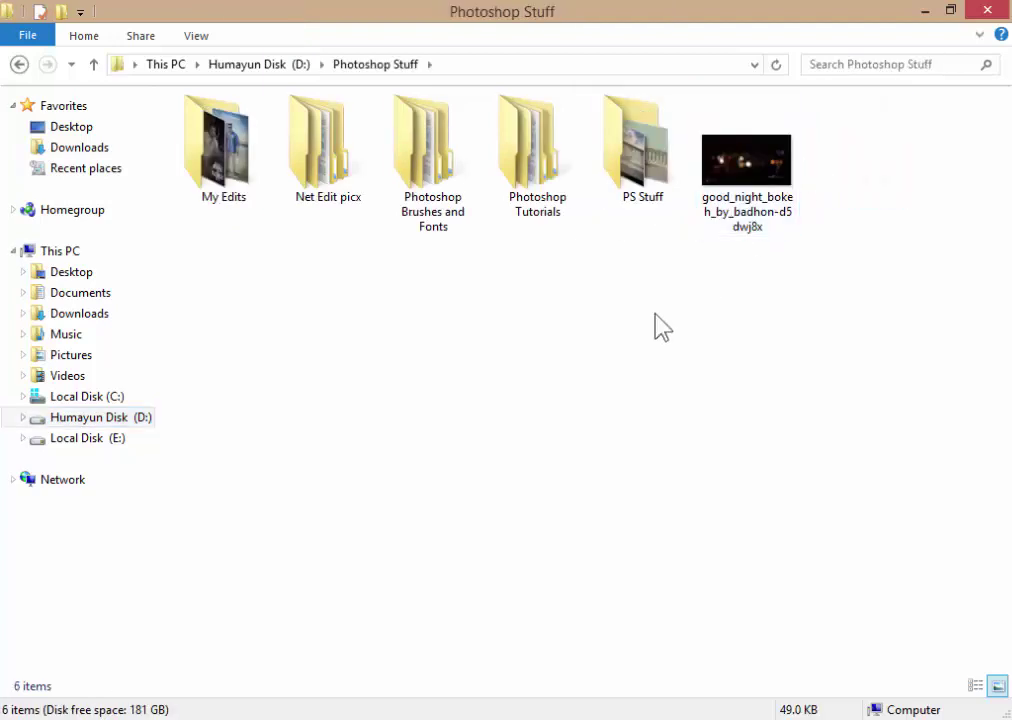
double_click(637, 156)
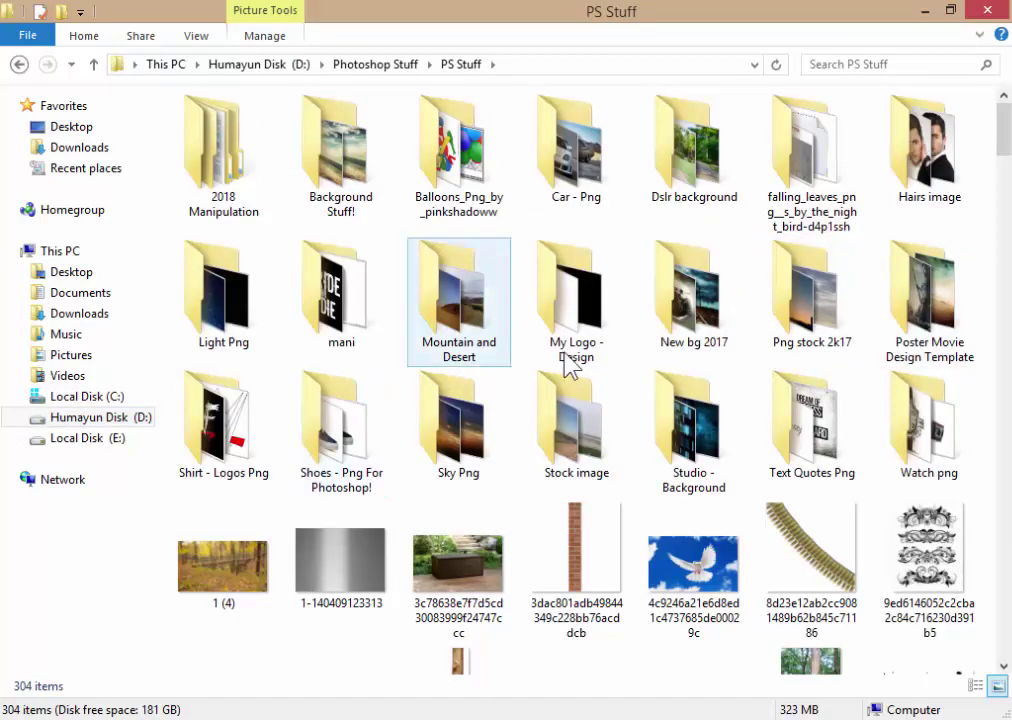
double_click(210, 255)
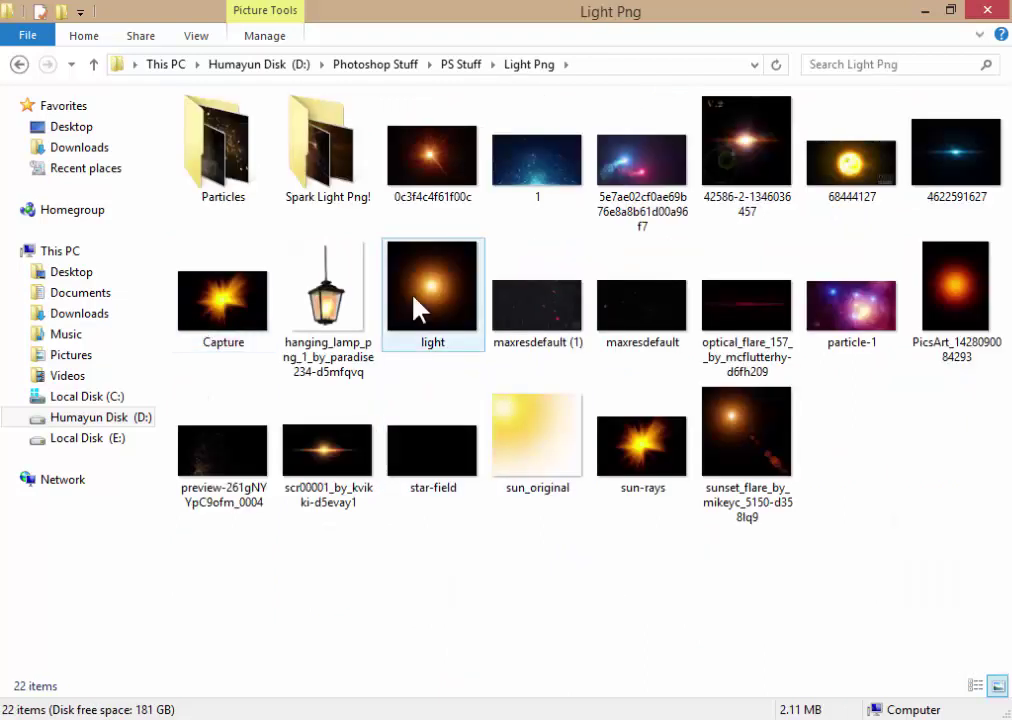
left_click(419, 318)
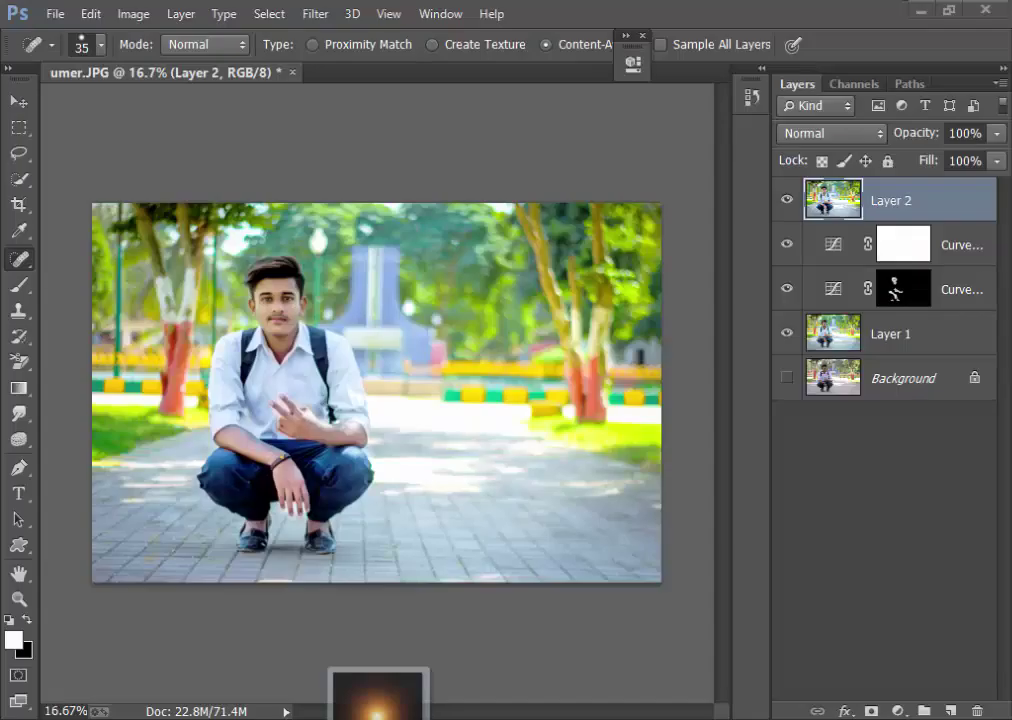
Place the 'light' image on the portrait, enlarged to about 456% in the top-left corner
left_click_drag(420, 376, 332, 485)
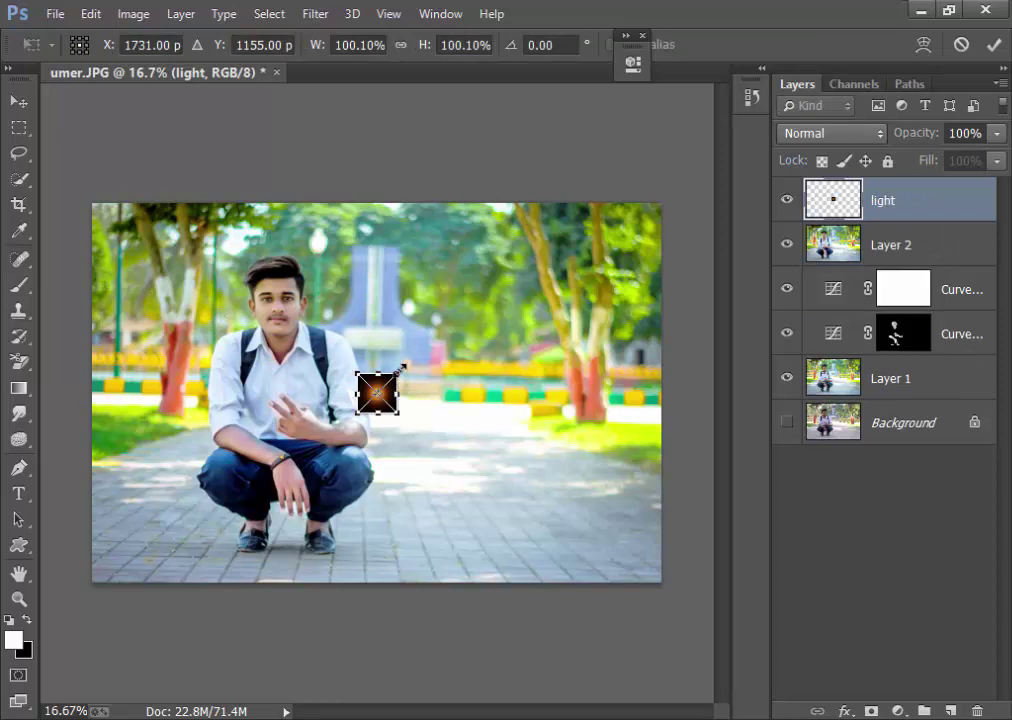
left_click_drag(400, 370, 470, 305)
mouse_move(375, 391)
left_mouse_down()
mouse_move(204, 246)
mouse_move(252, 237)
left_mouse_up()
key("Return")
key("j")
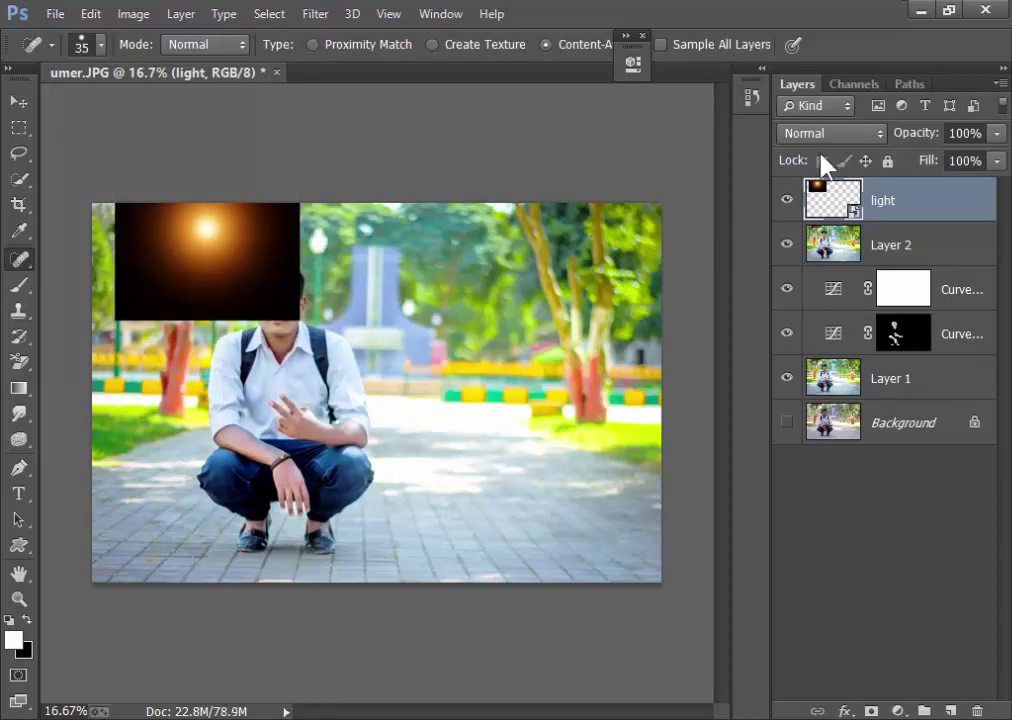
Set the light layer to Screen blending and nudge it right over the trees
left_click(874, 134)
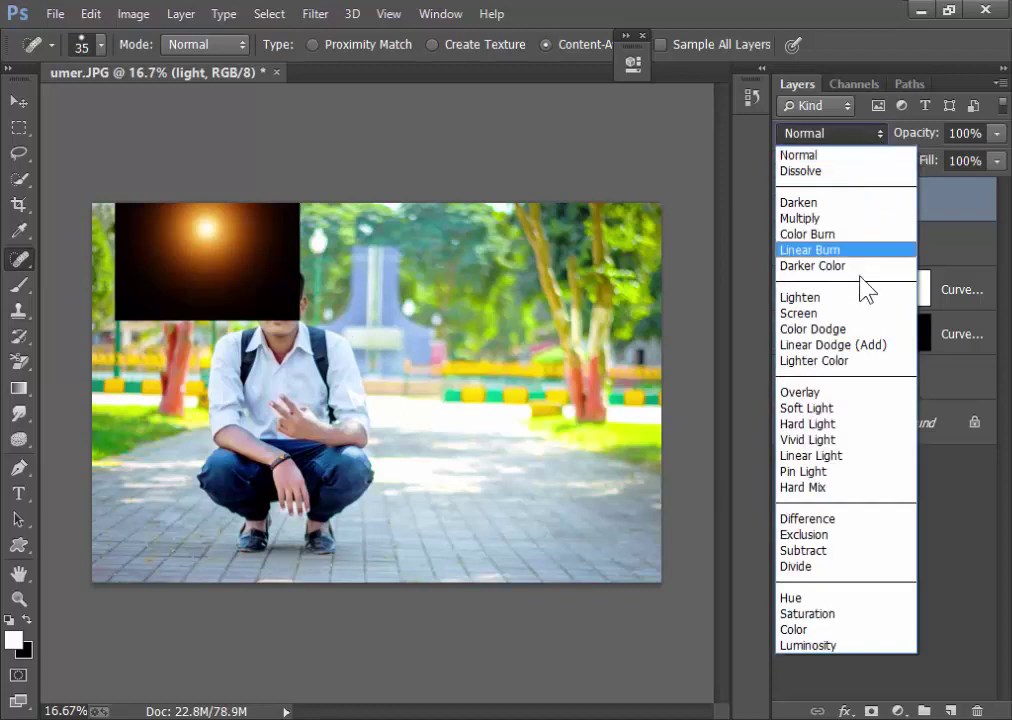
left_click(858, 313)
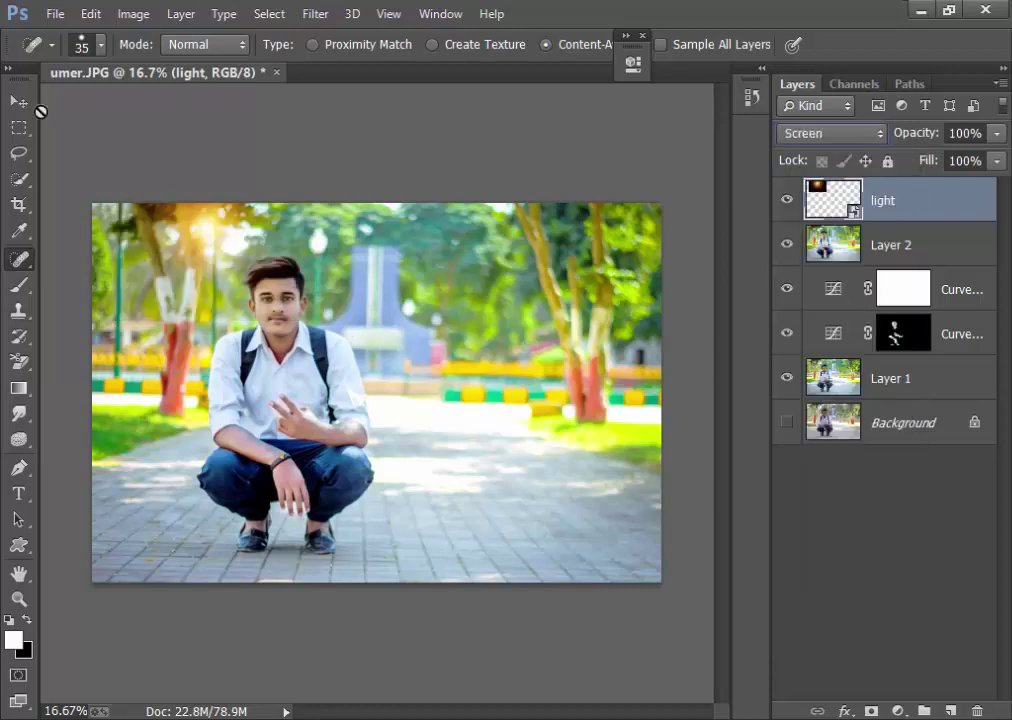
key("v")
left_click_drag(205, 185, 245, 178)
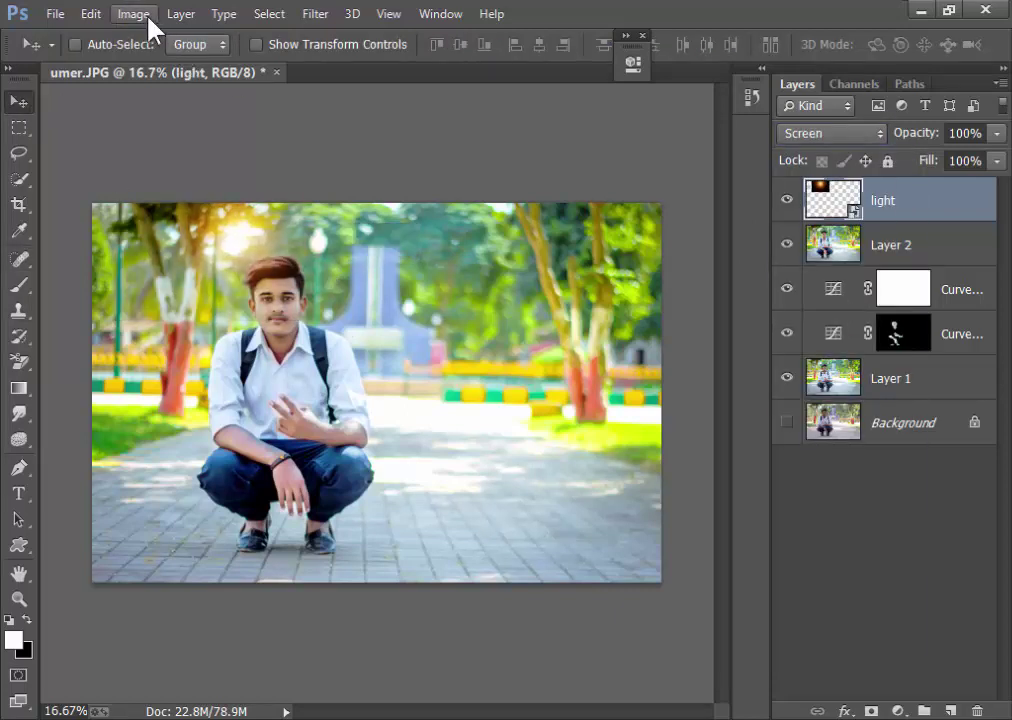
Rasterize the light layer and apply Hue/Saturation: Hue −3, Saturation −8, Lightness −3
right_click(935, 203)
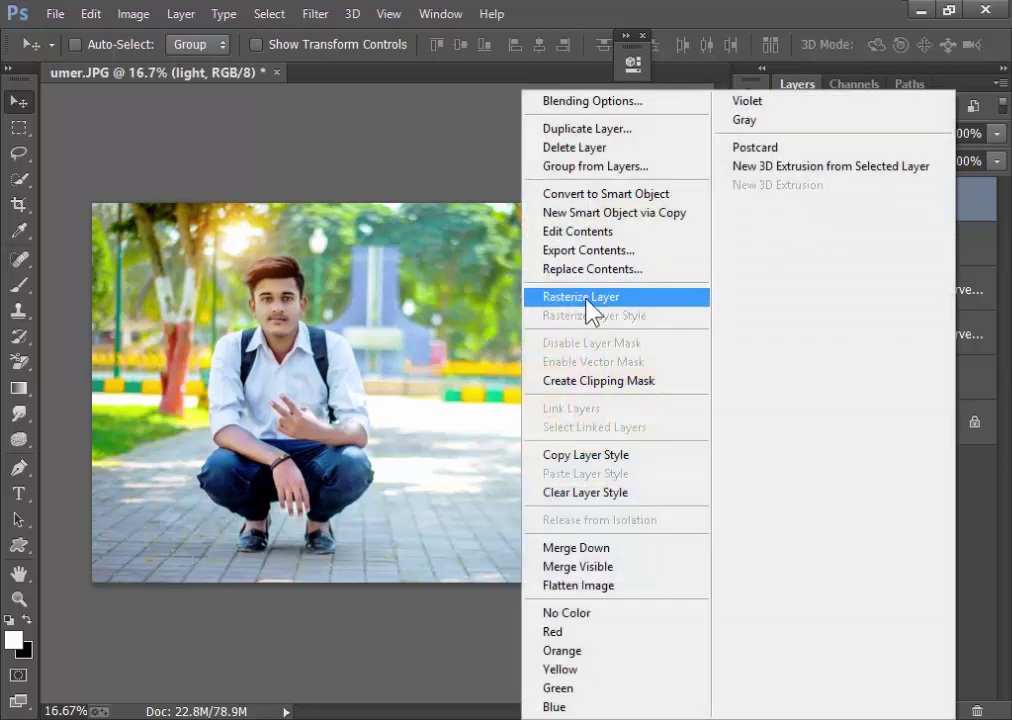
left_click(585, 297)
left_click(133, 14)
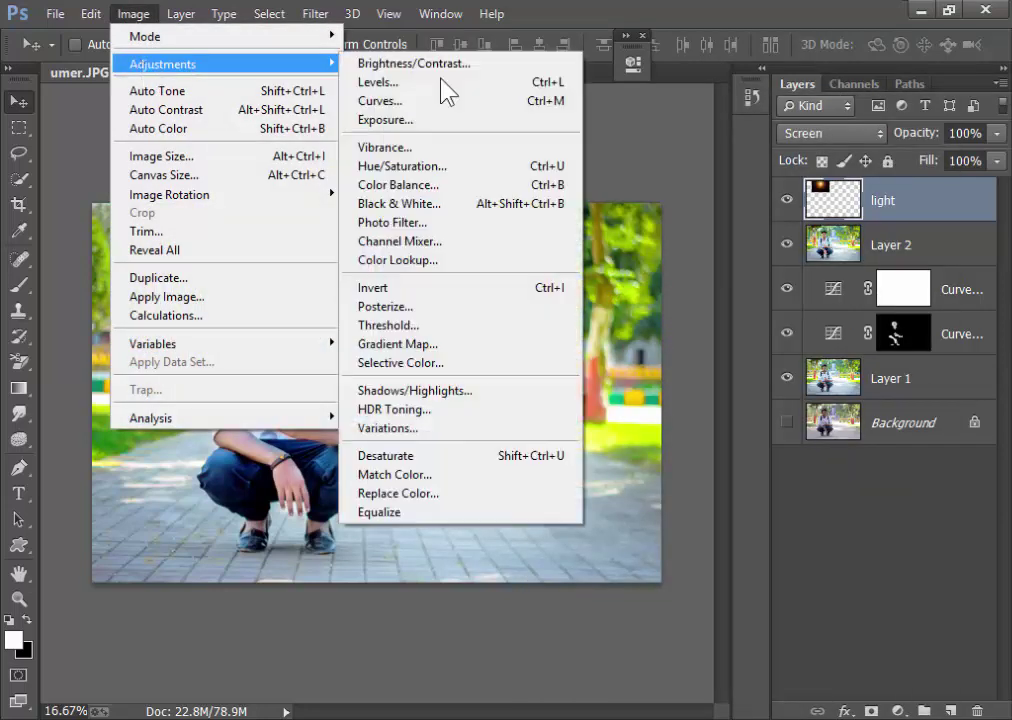
left_click(486, 178)
mouse_move(825, 294)
left_mouse_down()
mouse_move(793, 285)
mouse_move(826, 292)
mouse_move(817, 288)
mouse_move(809, 330)
left_mouse_up()
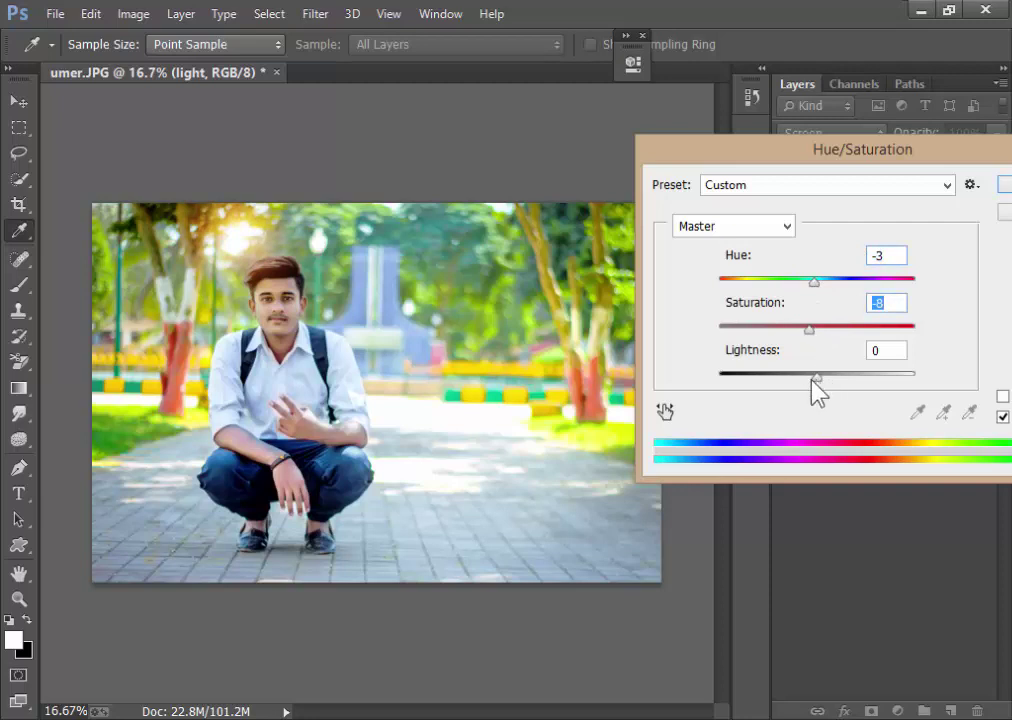
left_click_drag(813, 378, 811, 378)
left_click(1004, 185)
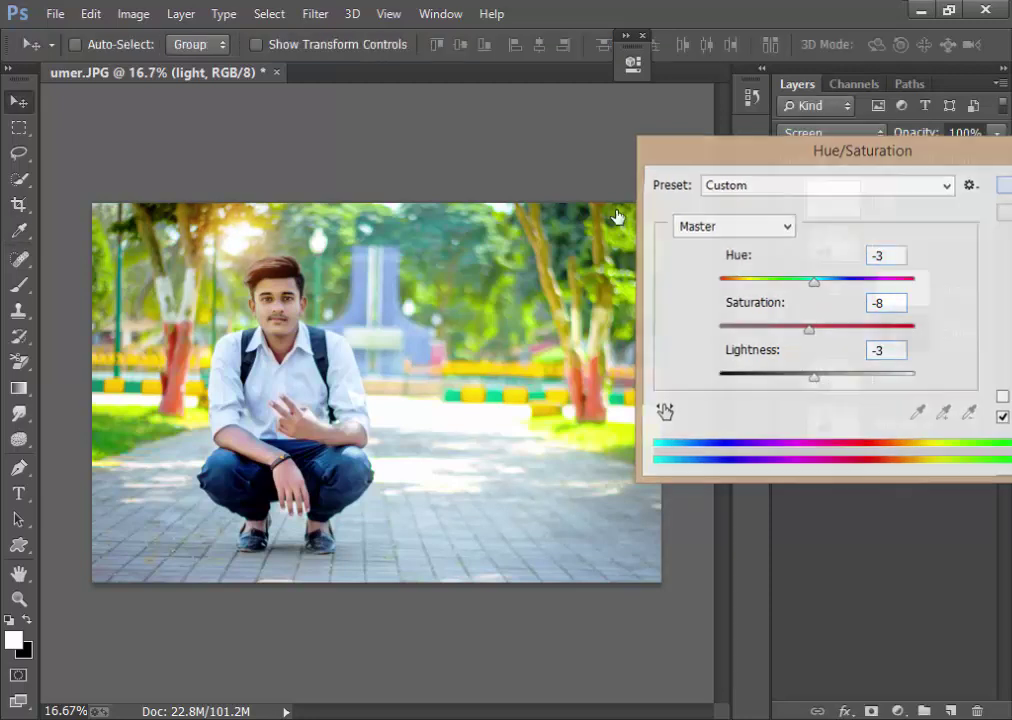
Apply Levels to the light layer with input values 8 / 1.00 / 250
left_click(133, 14)
mouse_move(163, 63)
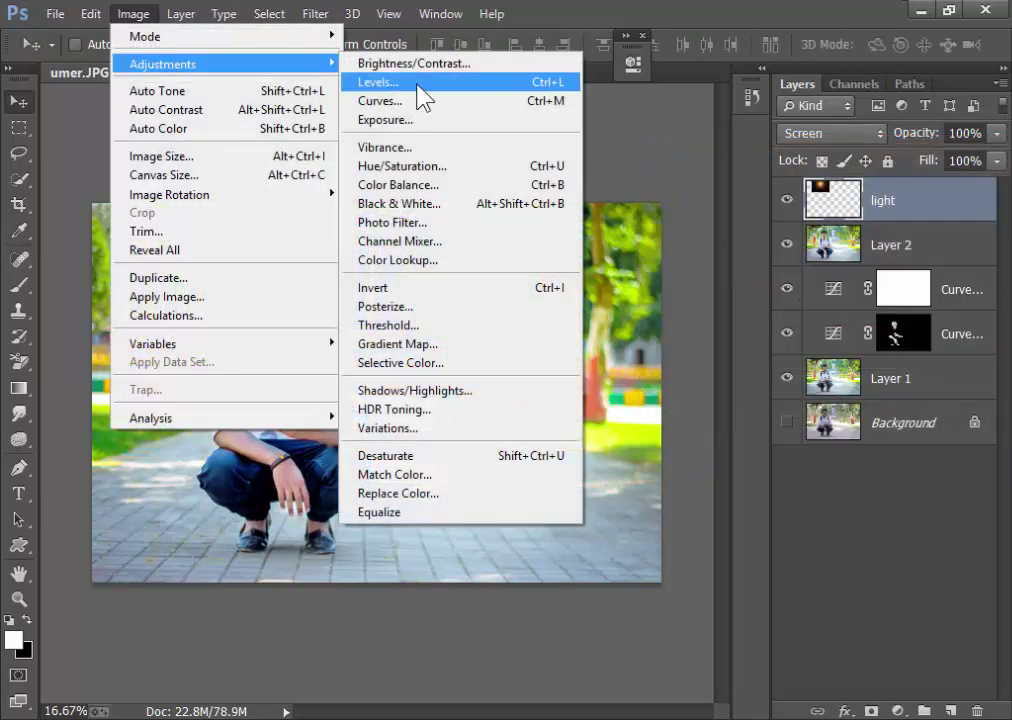
left_click(418, 88)
left_click_drag(577, 362, 583, 363)
left_click_drag(828, 363, 822, 362)
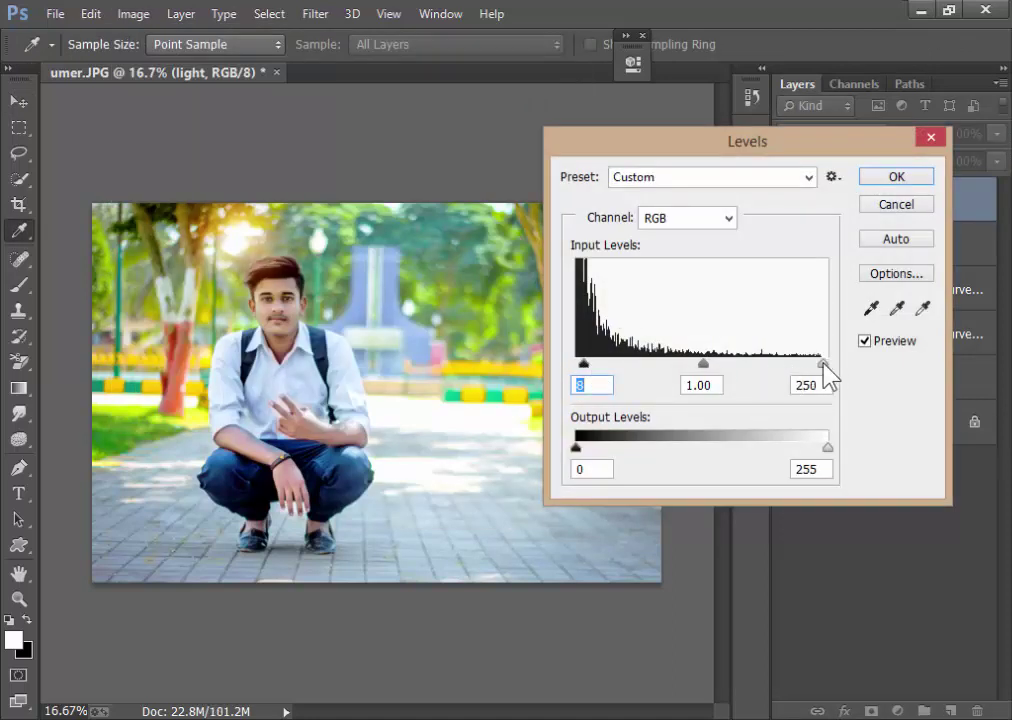
left_click_drag(703, 363, 699, 365)
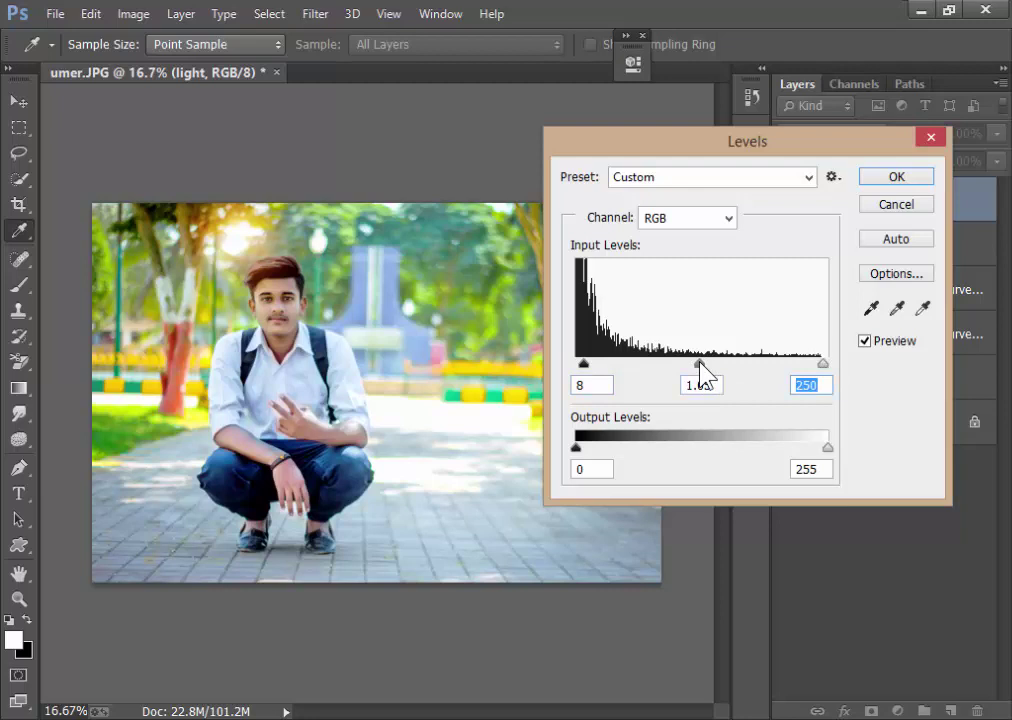
key("Return")
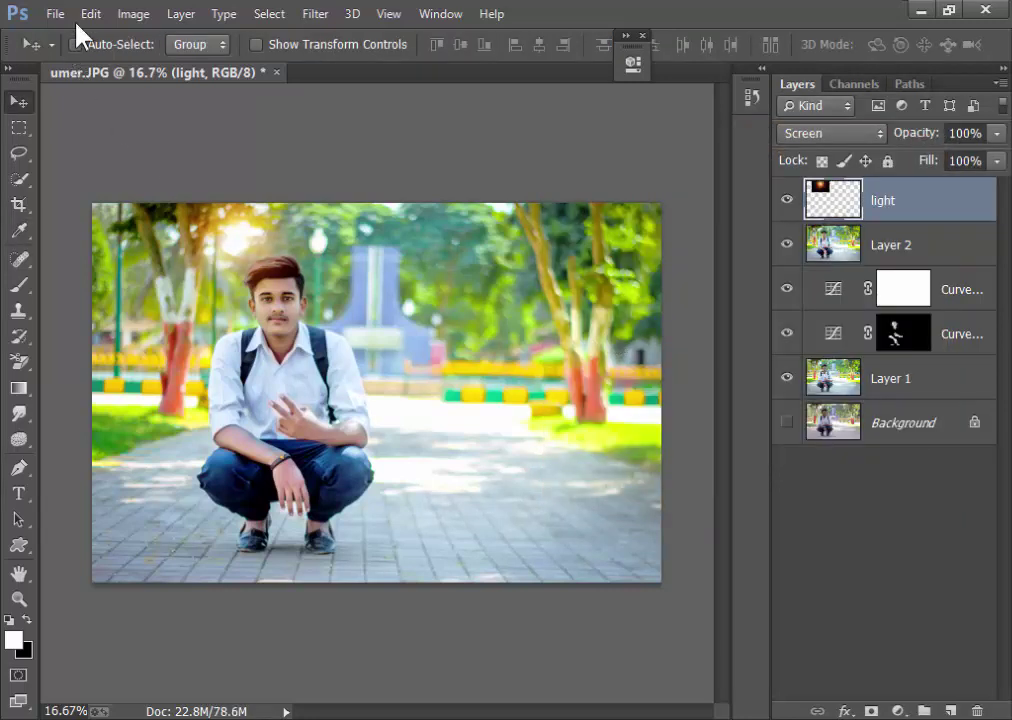
Free-transform the sun flare to about 113% and nudge it slightly down
left_click(90, 14)
left_click(190, 358)
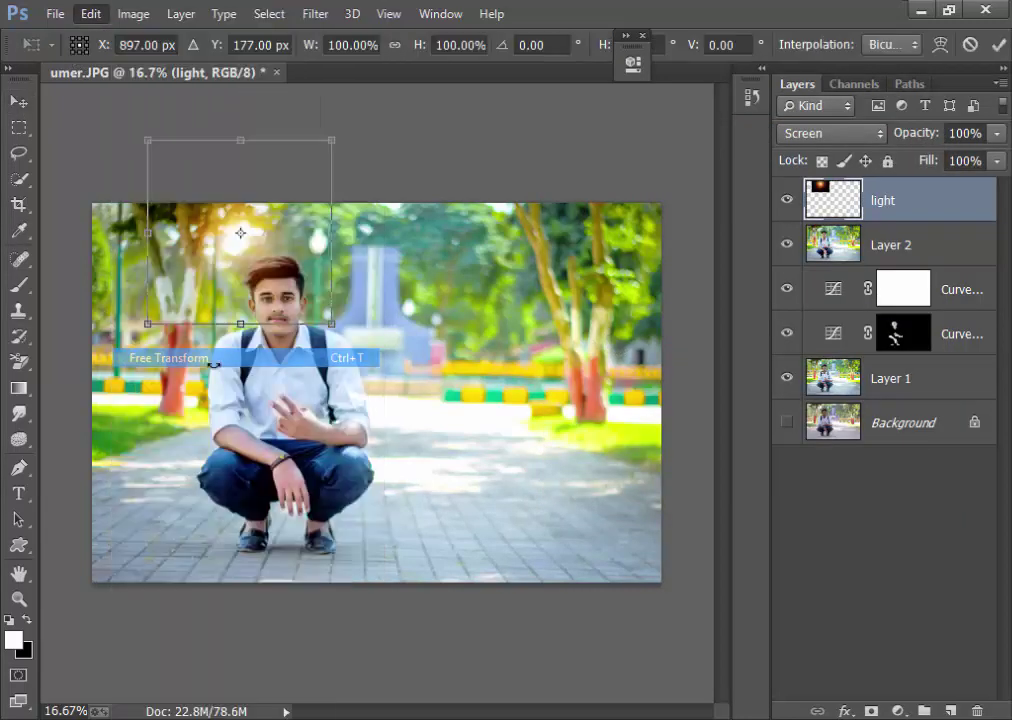
mouse_move(332, 323)
left_mouse_down()
mouse_move(343, 343)
mouse_move(339, 334)
left_mouse_up()
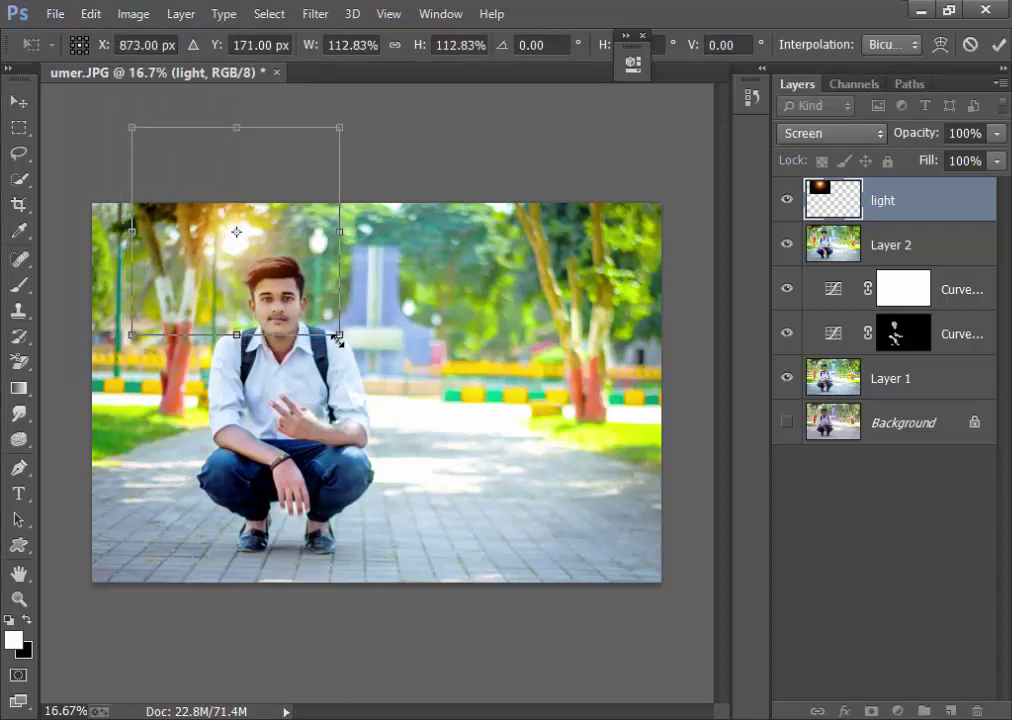
left_click_drag(320, 290, 320, 294)
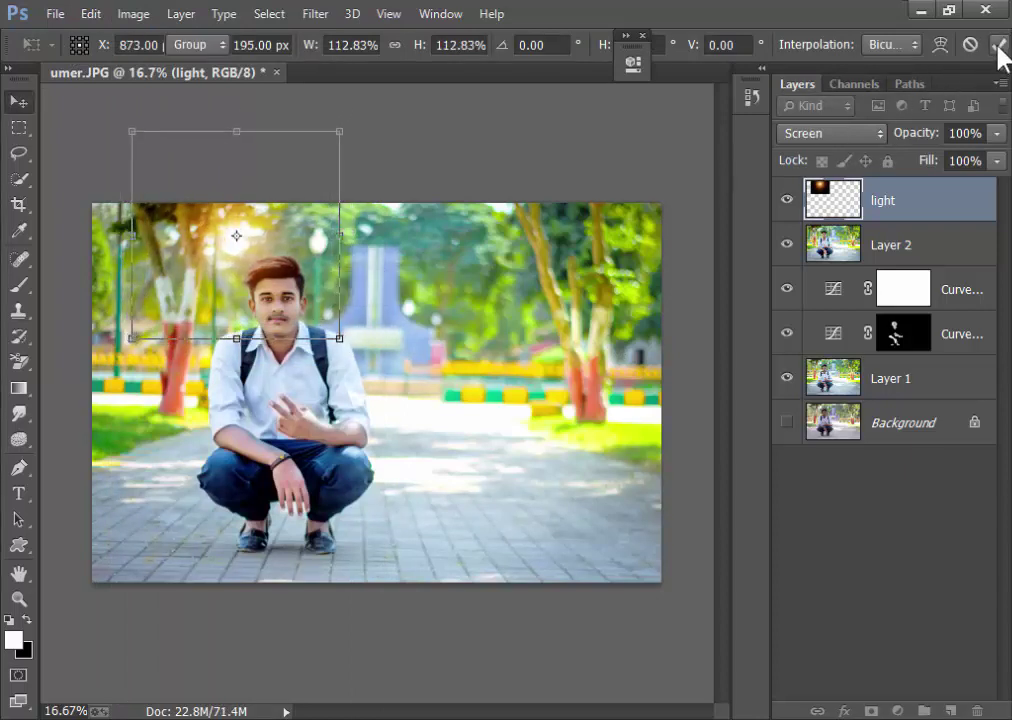
left_click(998, 45)
Lower the light layer's opacity to 93%, toggling it off to compare
left_click(643, 35)
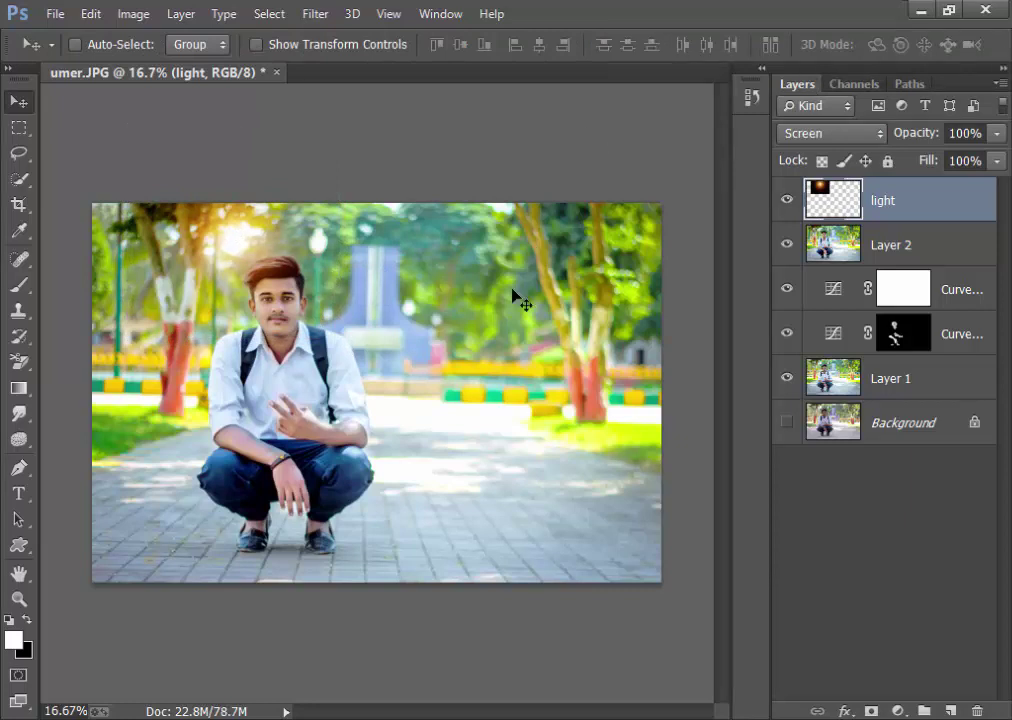
scroll(520, 294, "down", 1)
scroll(450, 296, "up", 1)
left_click(790, 199)
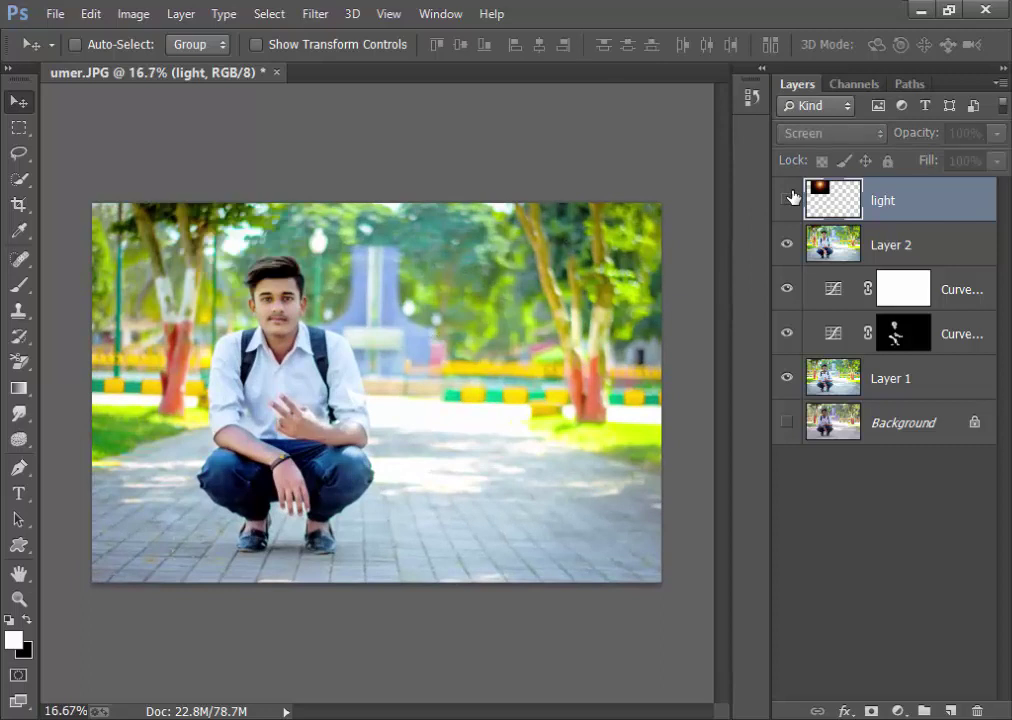
left_click_drag(928, 138, 929, 142)
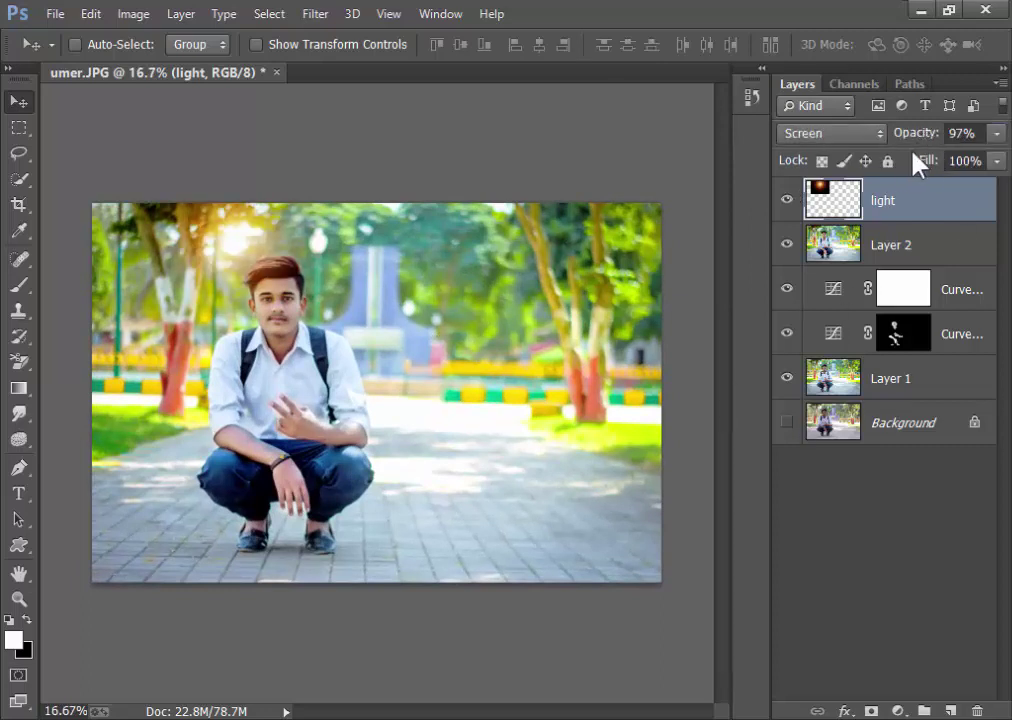
left_click_drag(924, 138, 919, 139)
Stamp the merged visible image onto a new Layer 3 via Apply Image
left_click(949, 711)
left_click(133, 14)
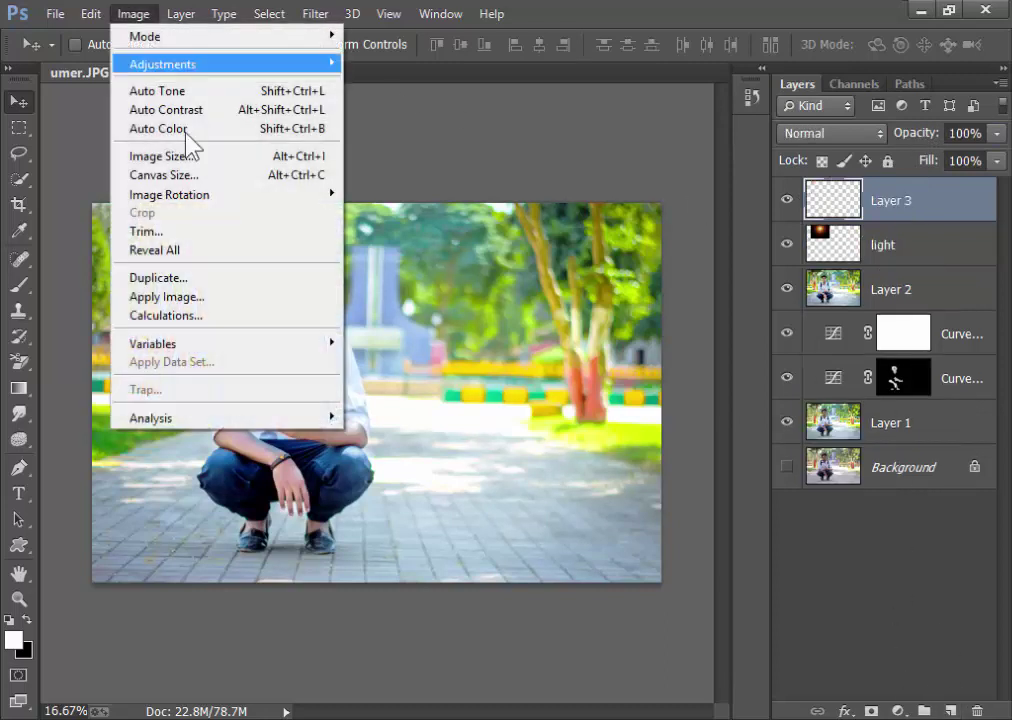
left_click(268, 296)
left_click(666, 198)
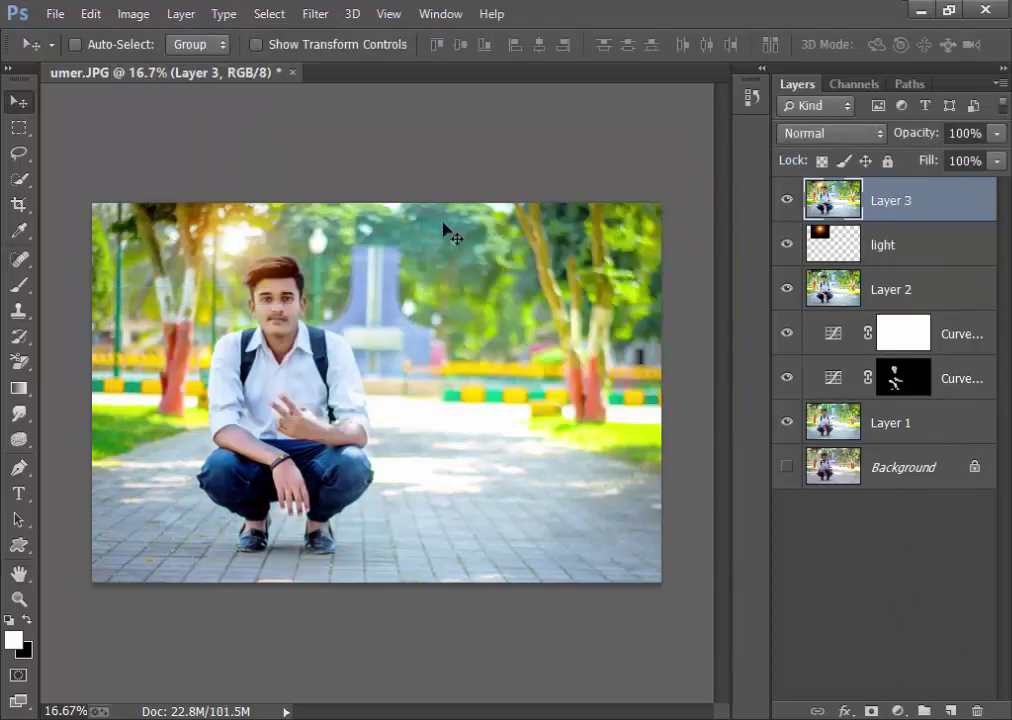
Apply Viveza 2 with Brightness 3%, Contrast 5%, Saturation 8% and Structure 6%
left_click(318, 14)
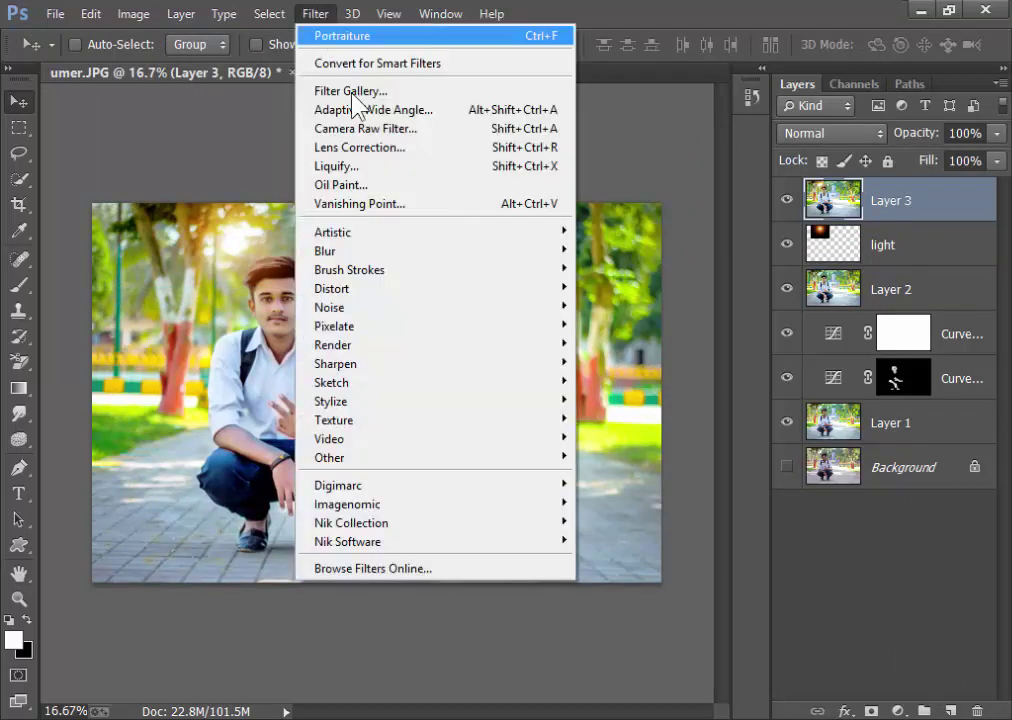
mouse_move(351, 523)
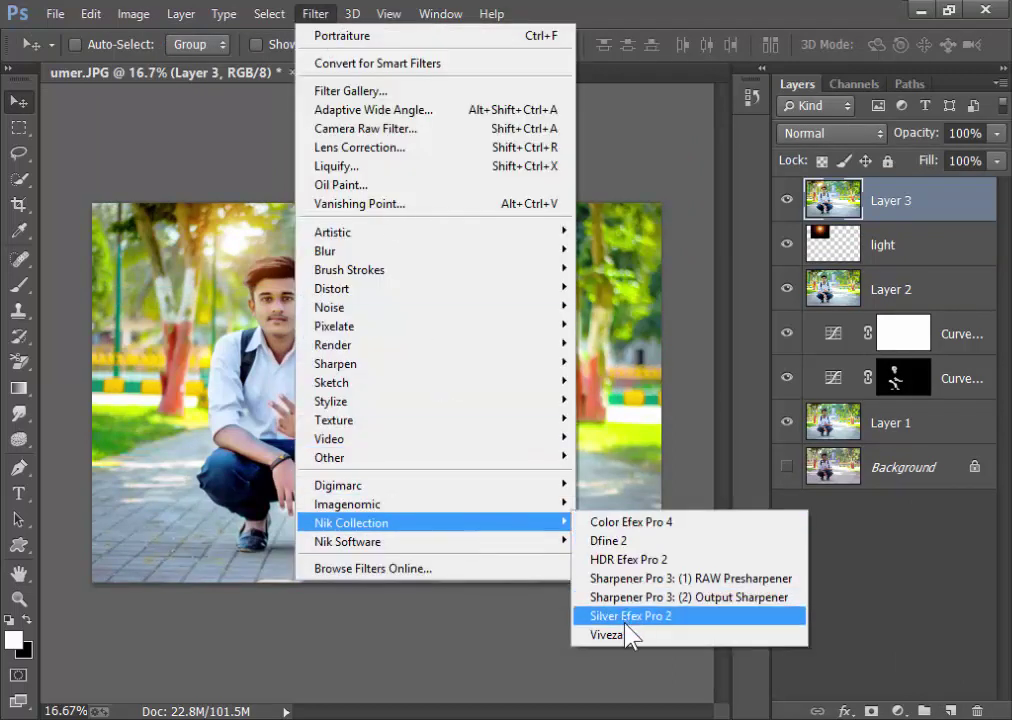
left_click(628, 637)
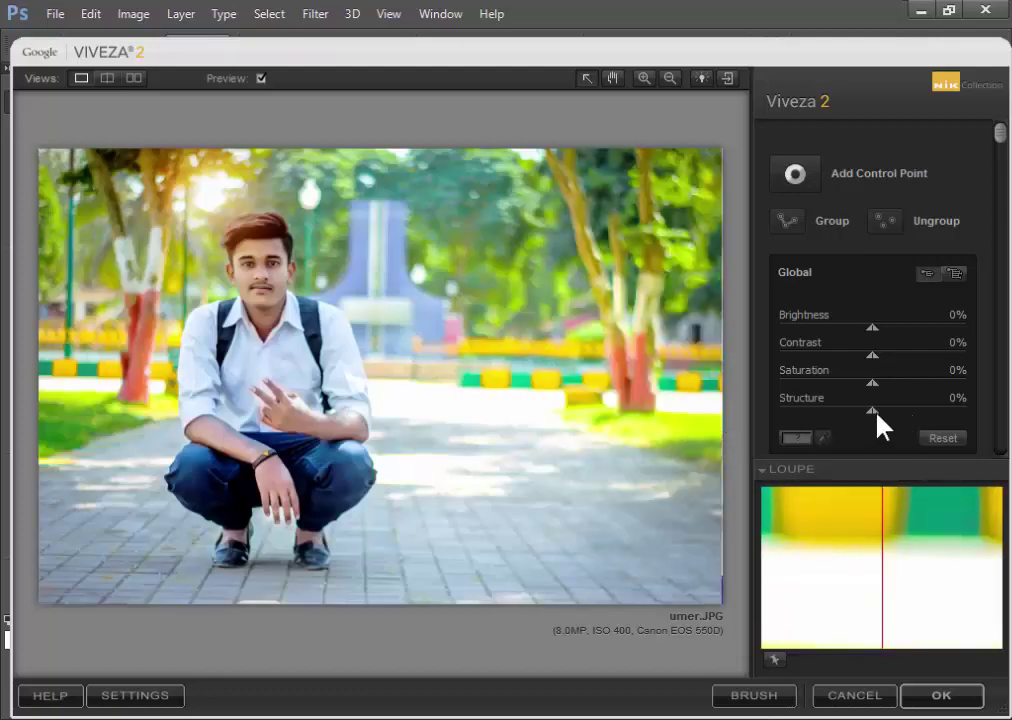
left_click_drag(875, 414, 887, 407)
left_click_drag(881, 383, 866, 411)
left_click_drag(877, 413, 878, 414)
mouse_move(873, 357)
left_mouse_down()
mouse_move(884, 356)
mouse_move(878, 327)
left_mouse_up()
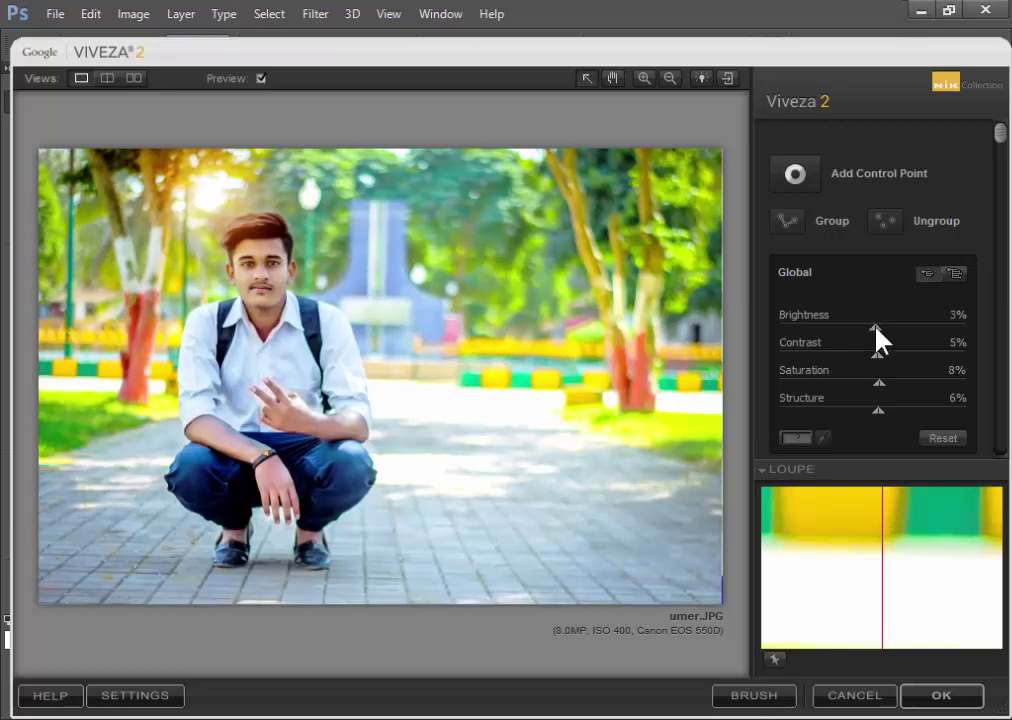
left_click(958, 695)
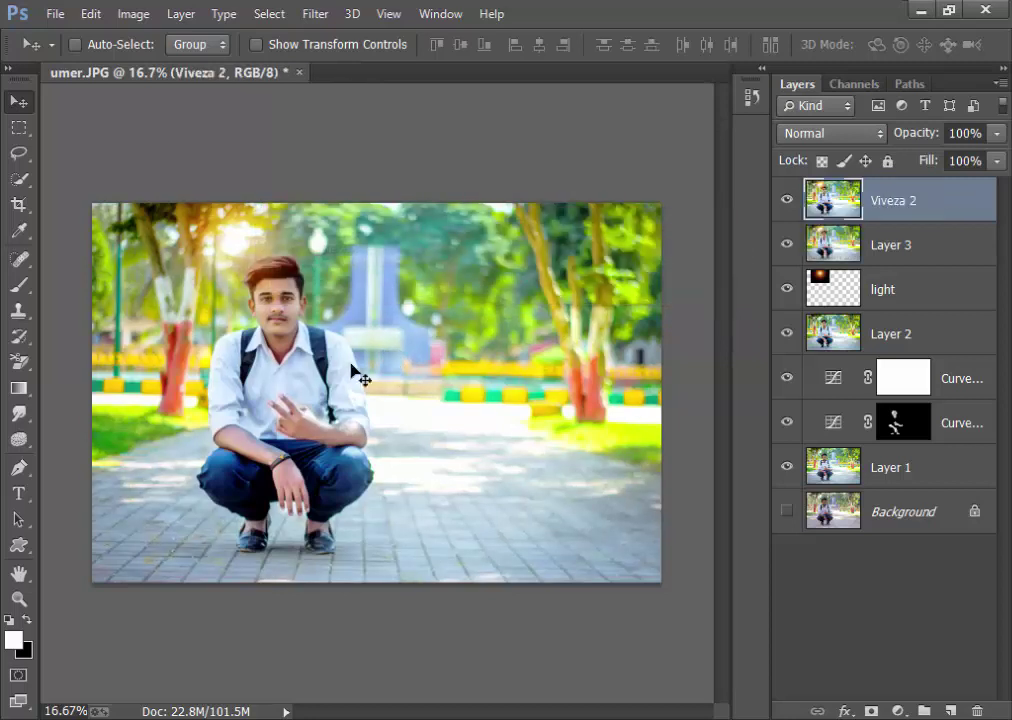
Resize the image to 2500 px wide (2500 × 1667) with constrained proportions
left_click(133, 14)
left_click(208, 158)
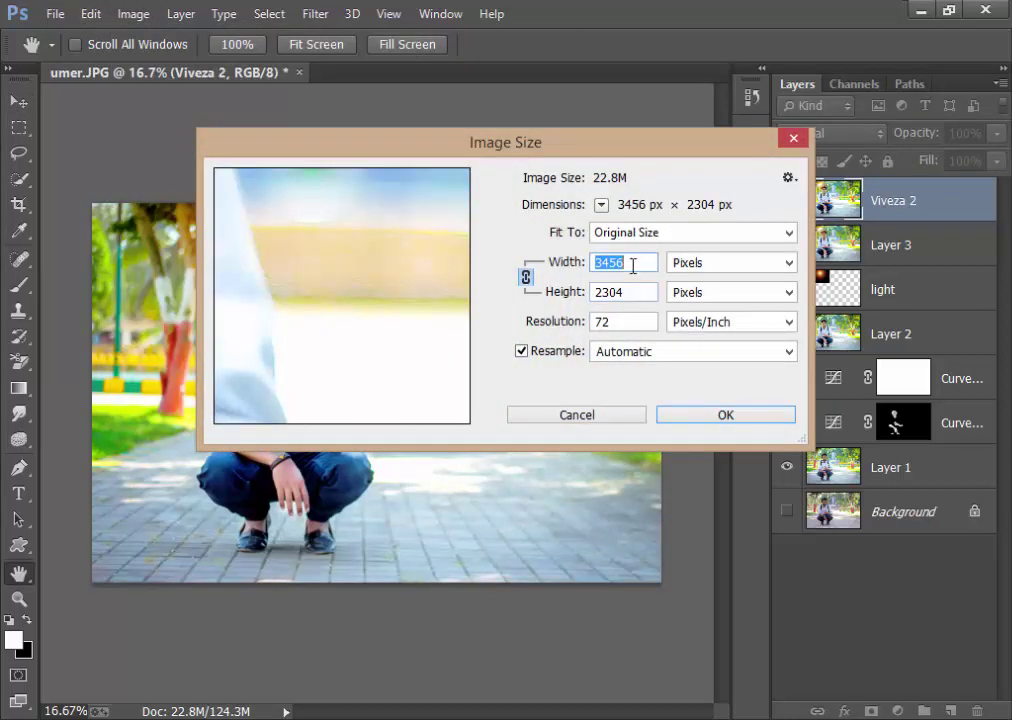
key("Escape")
left_click(133, 14)
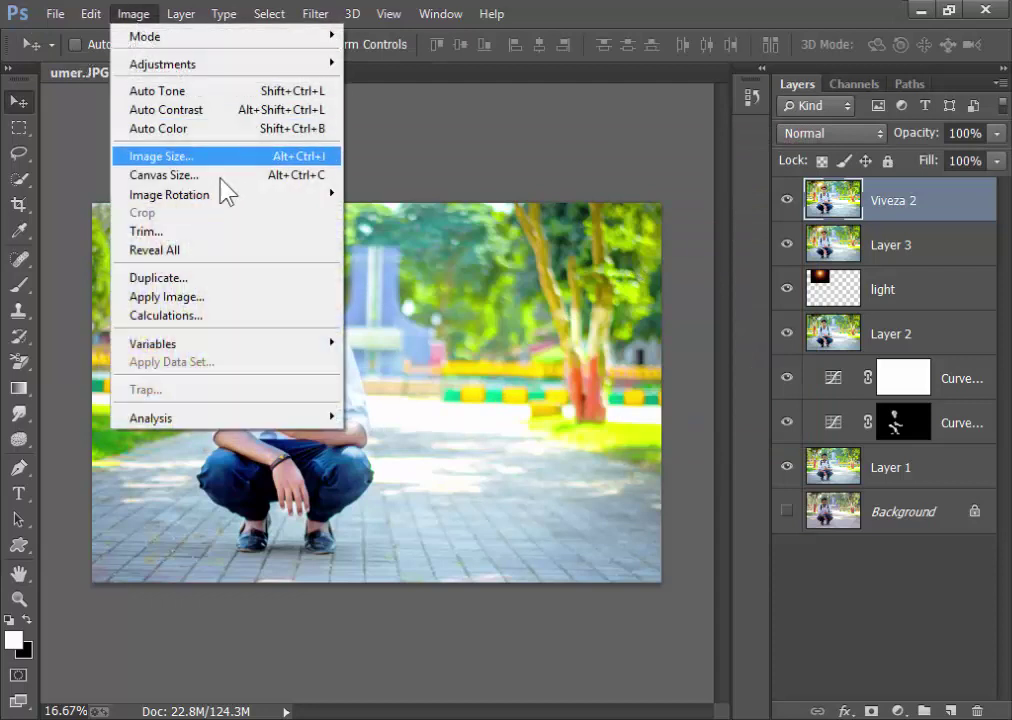
left_click(212, 157)
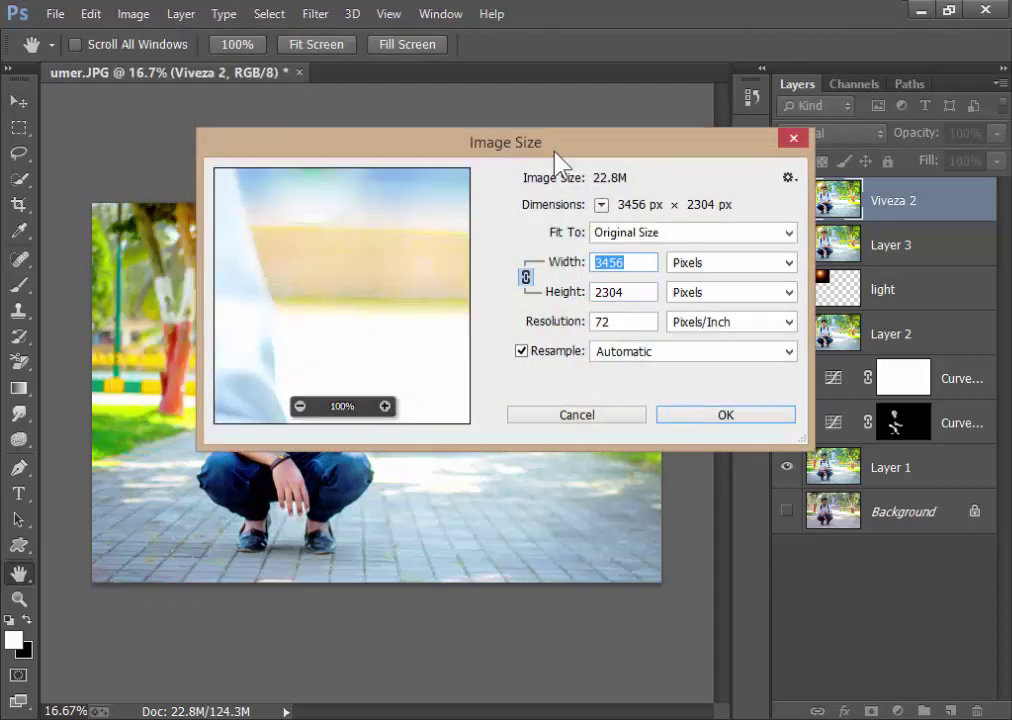
type("2500")
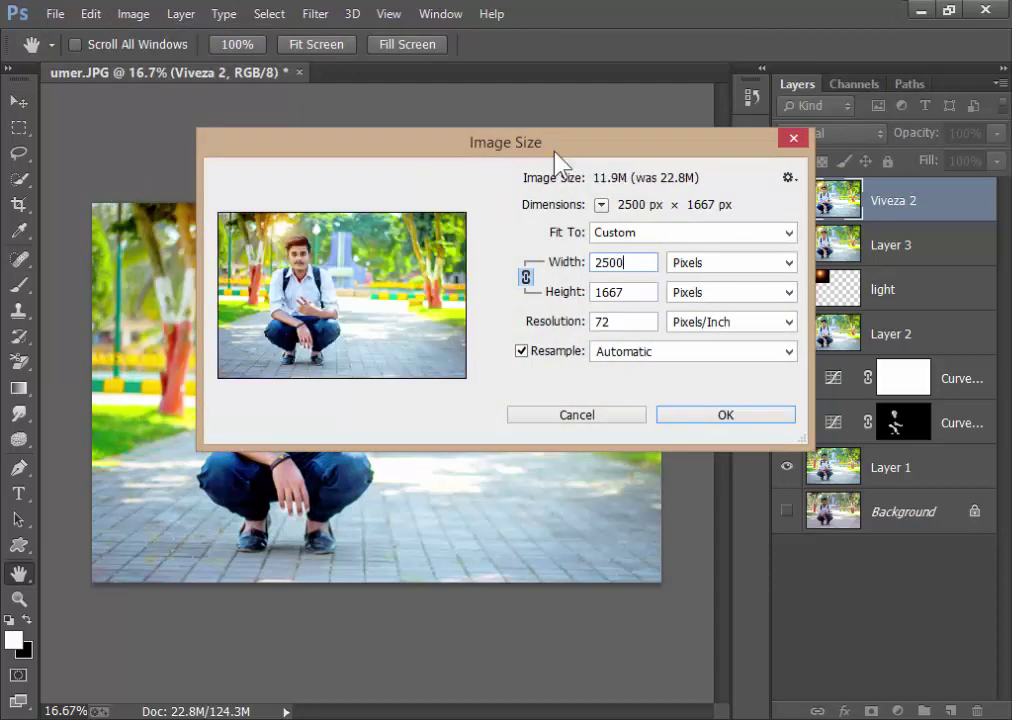
key("Escape")
key("v")
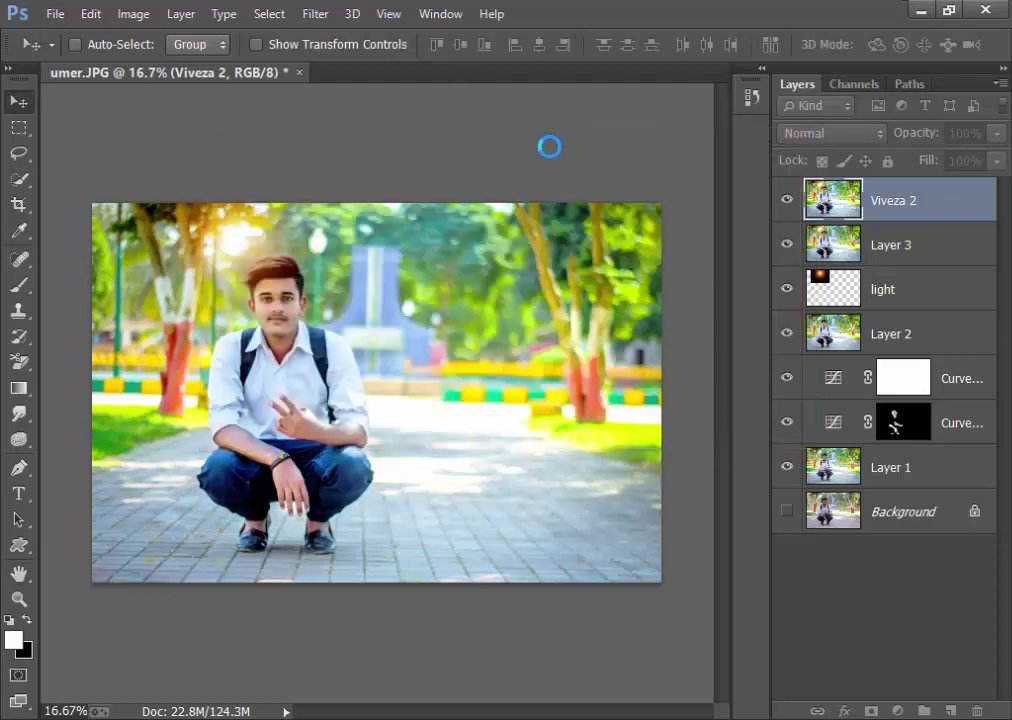
Hide the Viveza 2 layer to compare the portrait with and without it
key("ctrl+plus")
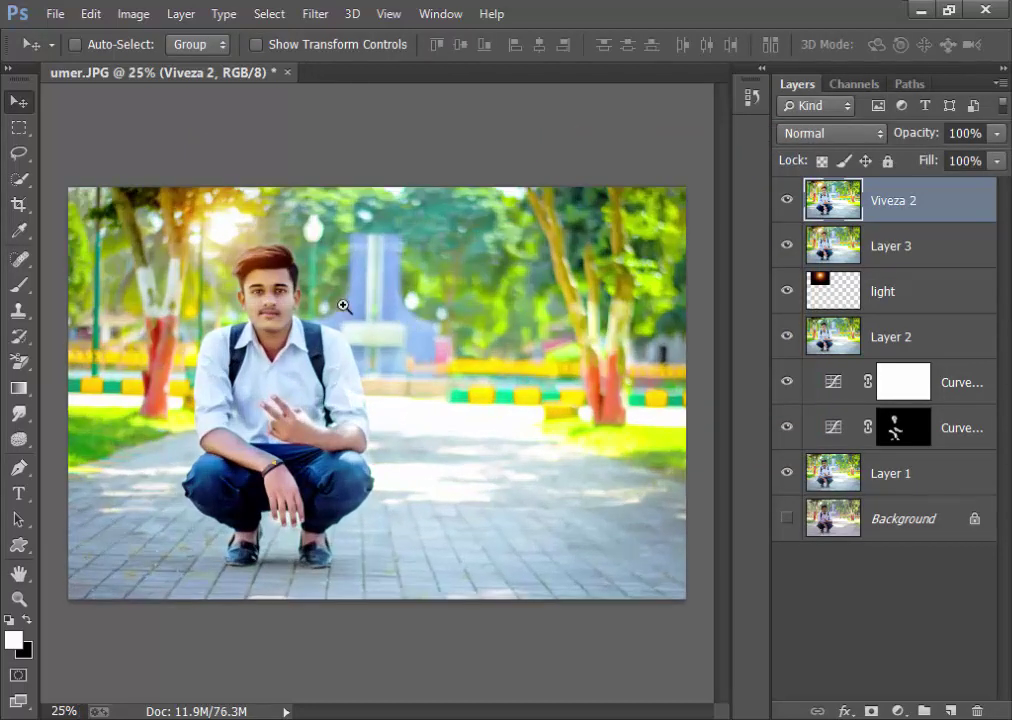
left_click(786, 200)
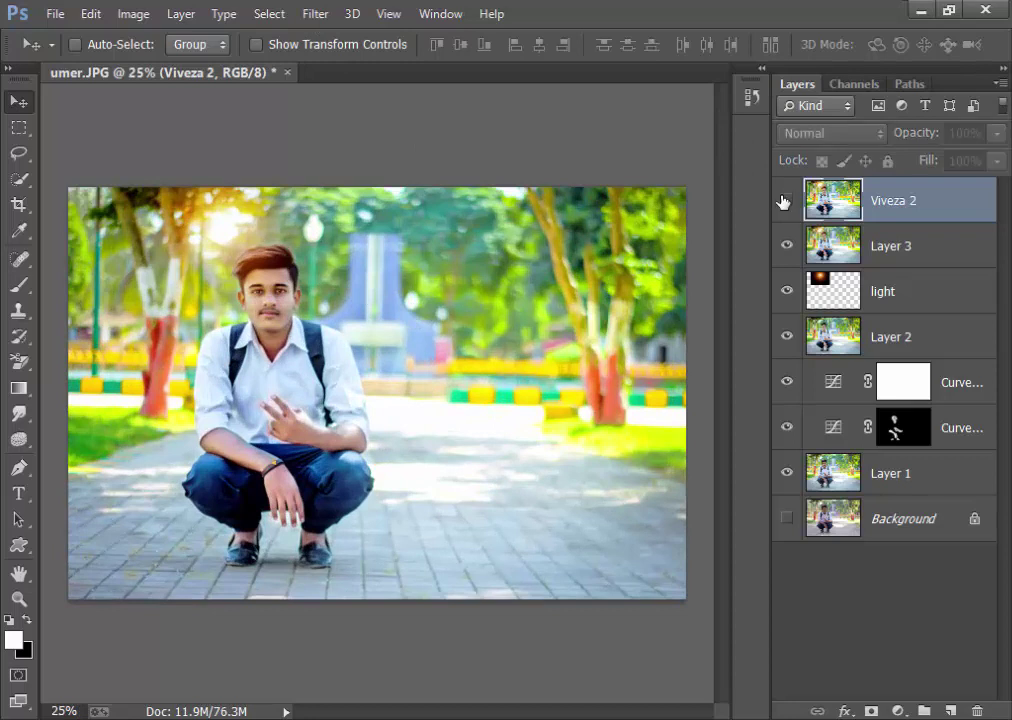
key("ctrl+minus")
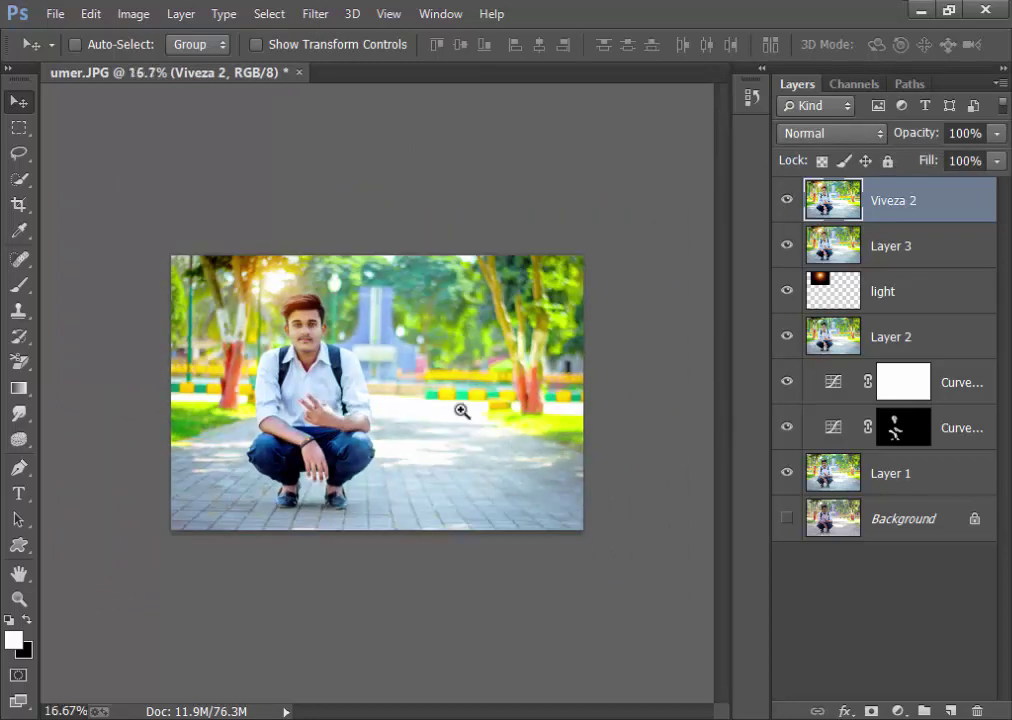
key("ctrl+plus")
left_click(900, 709)
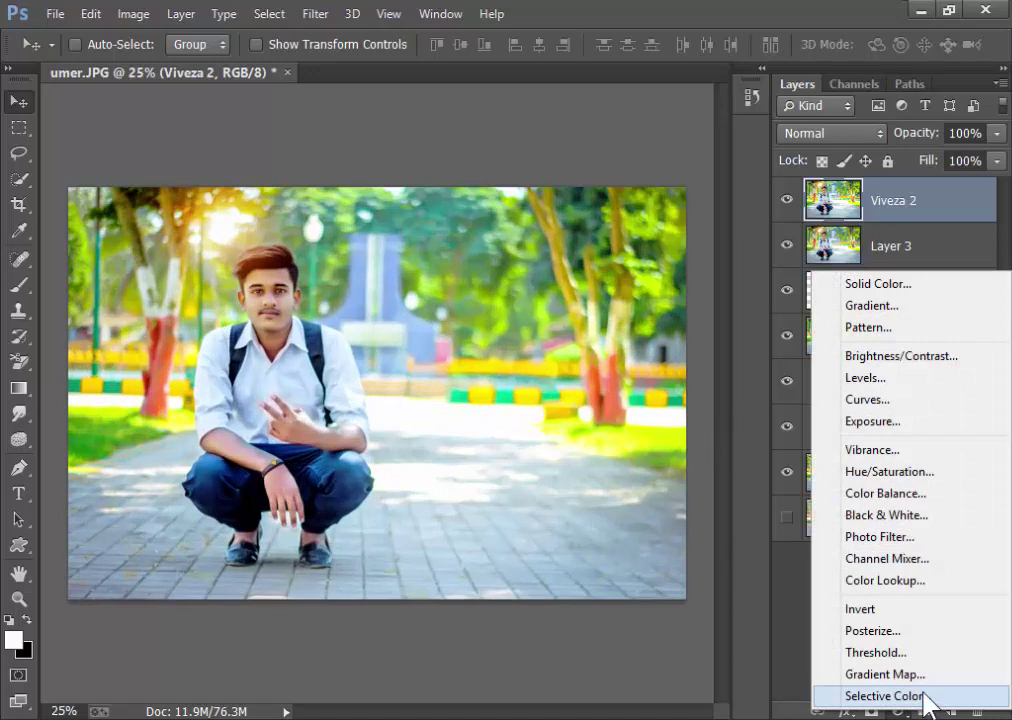
Add a Selective Color adjustment layer and raise Black in the Reds to +21
left_click(926, 697)
left_click(630, 68)
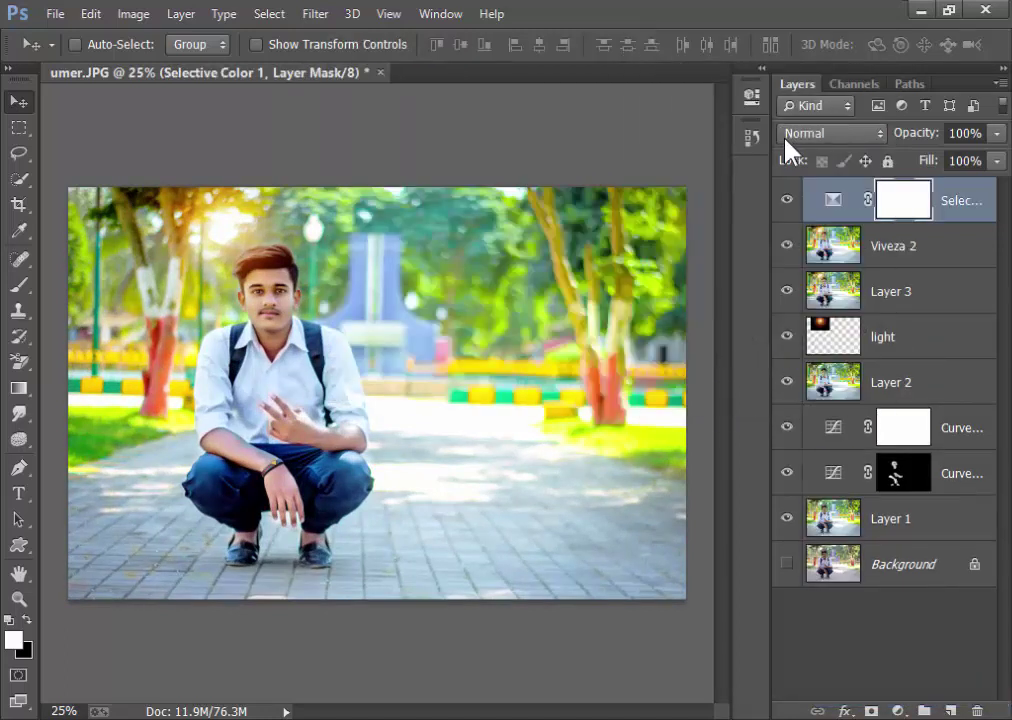
left_click(751, 137)
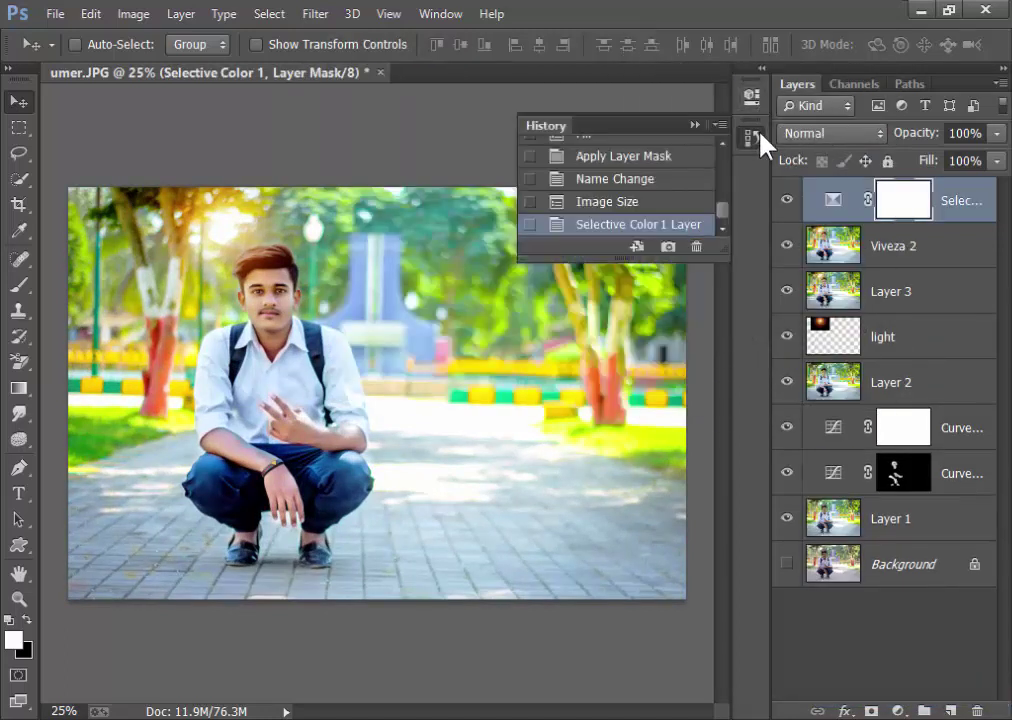
double_click(820, 201)
left_click_drag(581, 82, 784, 84)
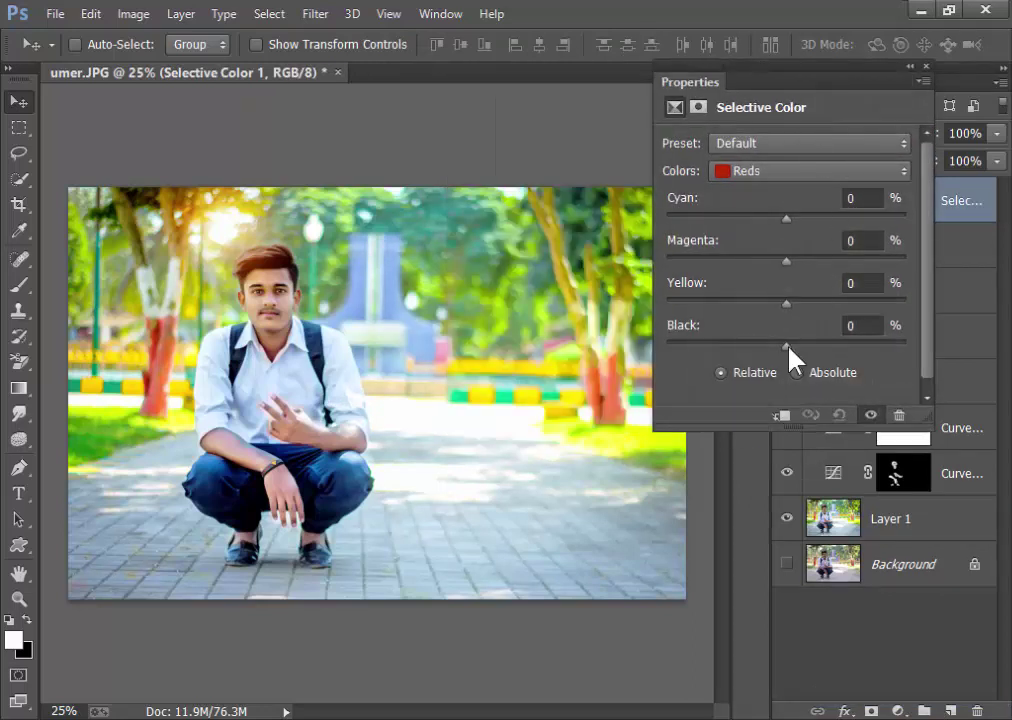
left_click_drag(787, 347, 811, 346)
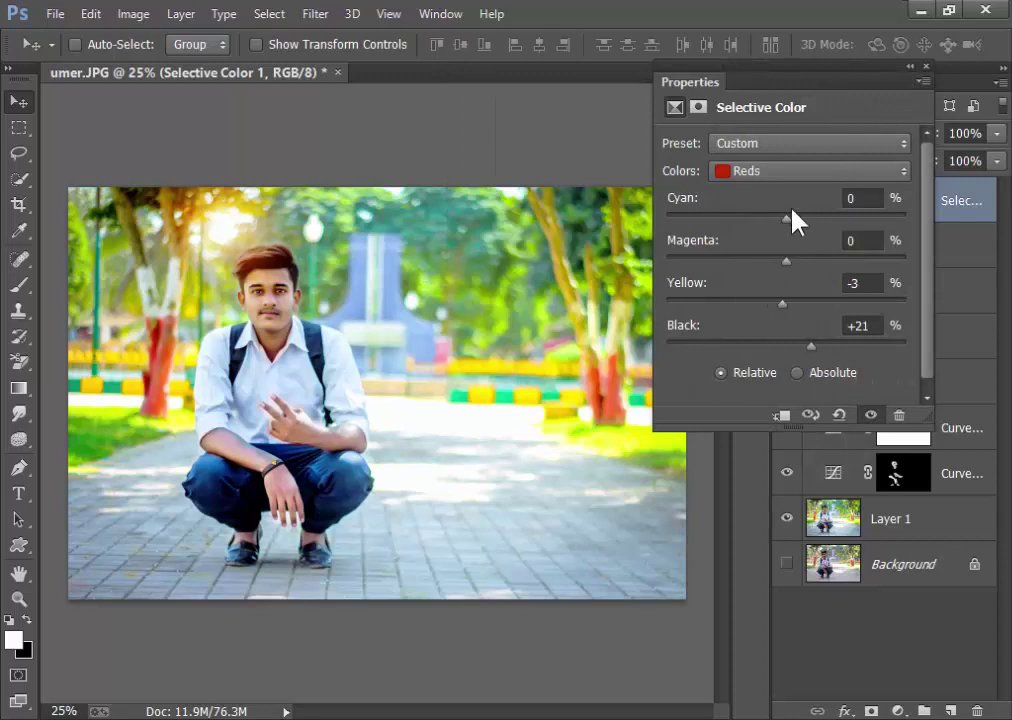
Add black to the Whites and fine-tune their yellow
left_click(815, 171)
left_click(790, 307)
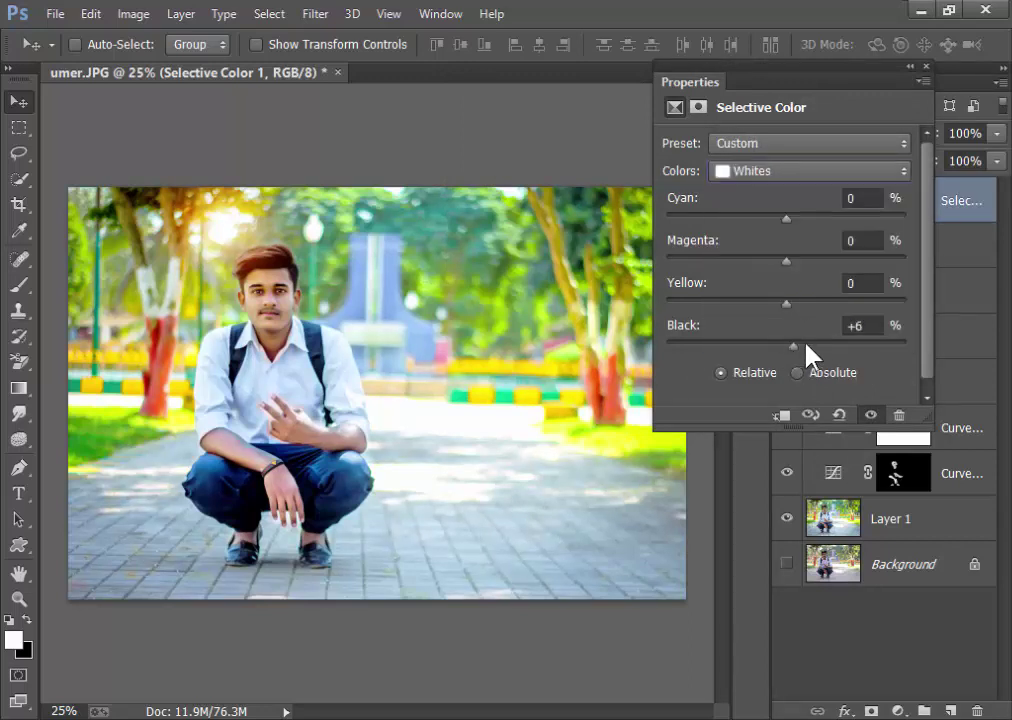
mouse_move(805, 345)
left_mouse_down()
mouse_move(784, 350)
mouse_move(820, 355)
mouse_move(764, 350)
mouse_move(788, 350)
left_mouse_up()
mouse_move(787, 305)
left_mouse_down()
mouse_move(802, 305)
mouse_move(784, 305)
mouse_move(794, 355)
left_mouse_up()
Set the Blacks to Cyan +7, Yellow -7 and Black -6, then collapse Properties
left_click(815, 172)
left_click(786, 325)
left_click(815, 171)
left_click(795, 344)
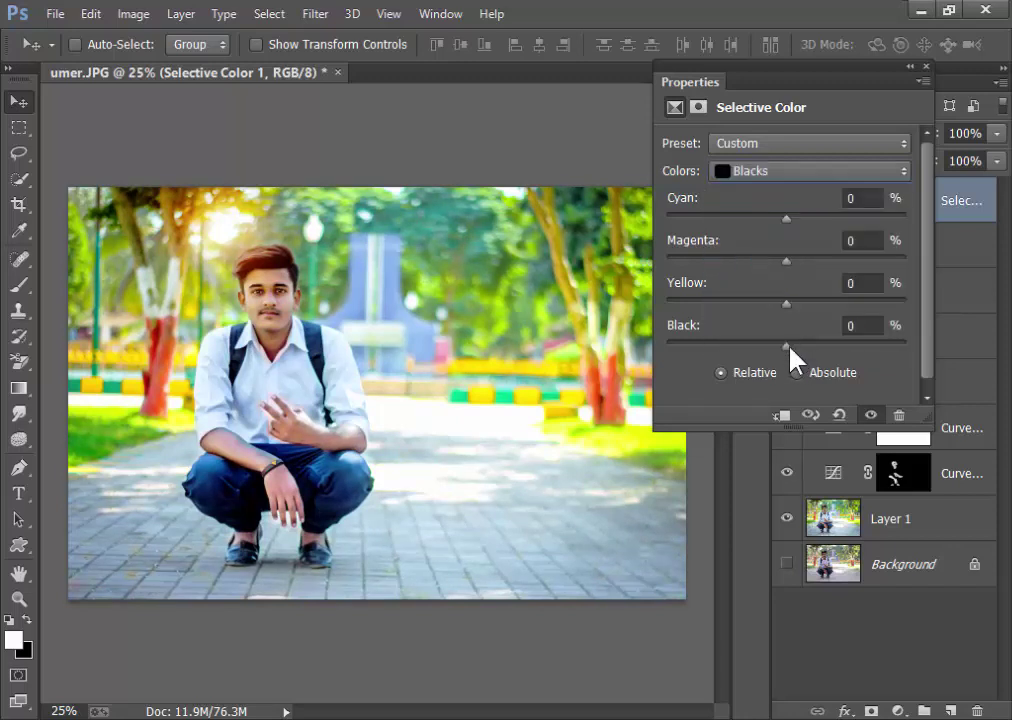
mouse_move(777, 350)
left_mouse_down()
mouse_move(793, 355)
mouse_move(780, 347)
left_mouse_up()
mouse_move(786, 304)
left_mouse_down()
mouse_move(810, 304)
mouse_move(745, 303)
mouse_move(777, 312)
left_mouse_up()
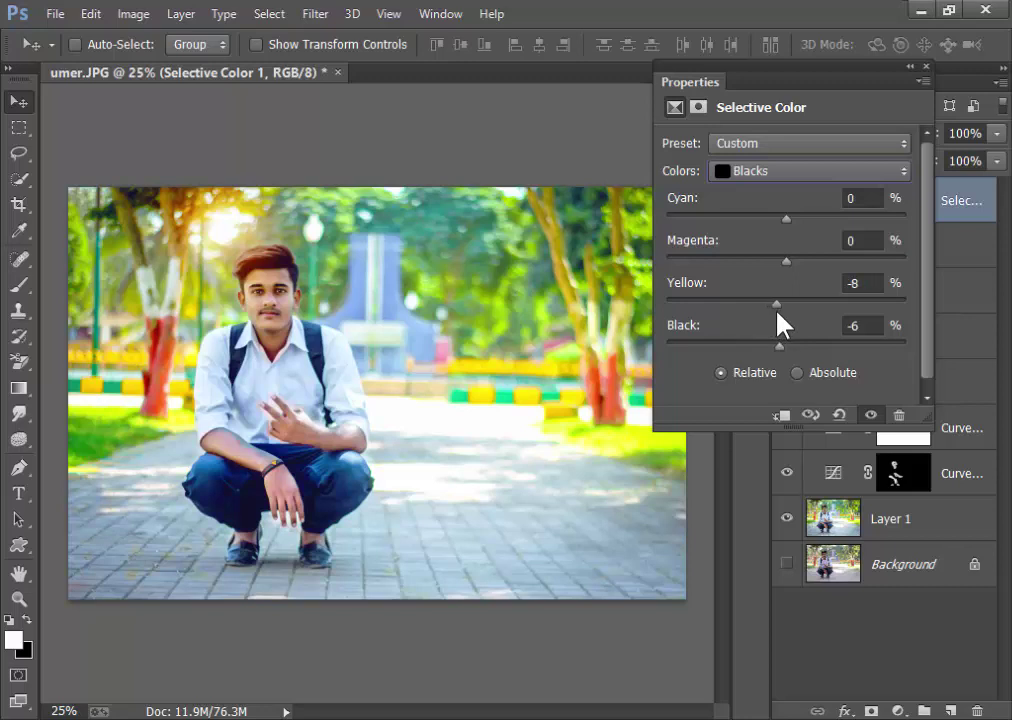
mouse_move(786, 222)
left_mouse_down()
mouse_move(804, 222)
mouse_move(793, 222)
mouse_move(800, 262)
left_mouse_up()
left_click_drag(783, 305, 784, 304)
left_click(908, 67)
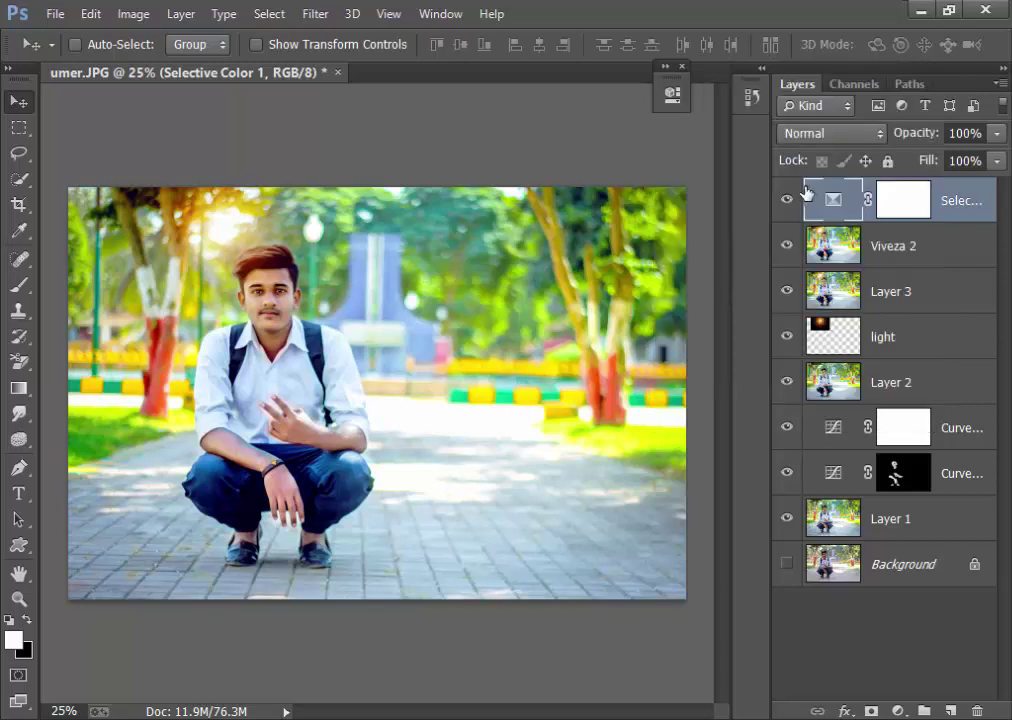
key("ctrl+minus")
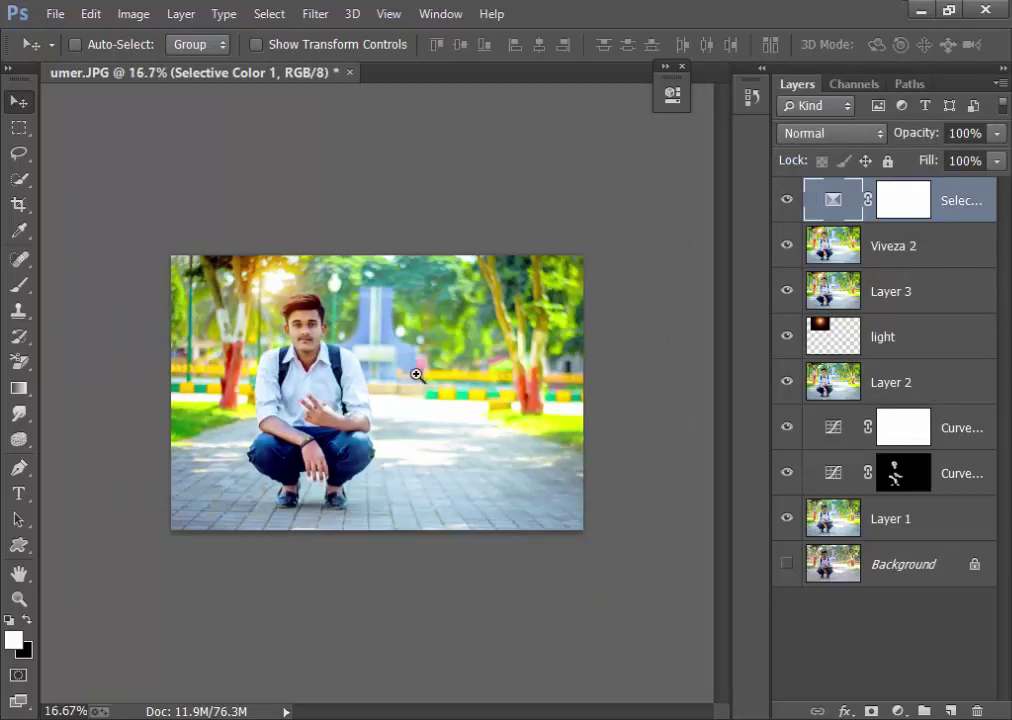
Browse to PS Stuff > Text Quotes Png and drag the 'photograph story' PNG onto the canvas
left_click(419, 390)
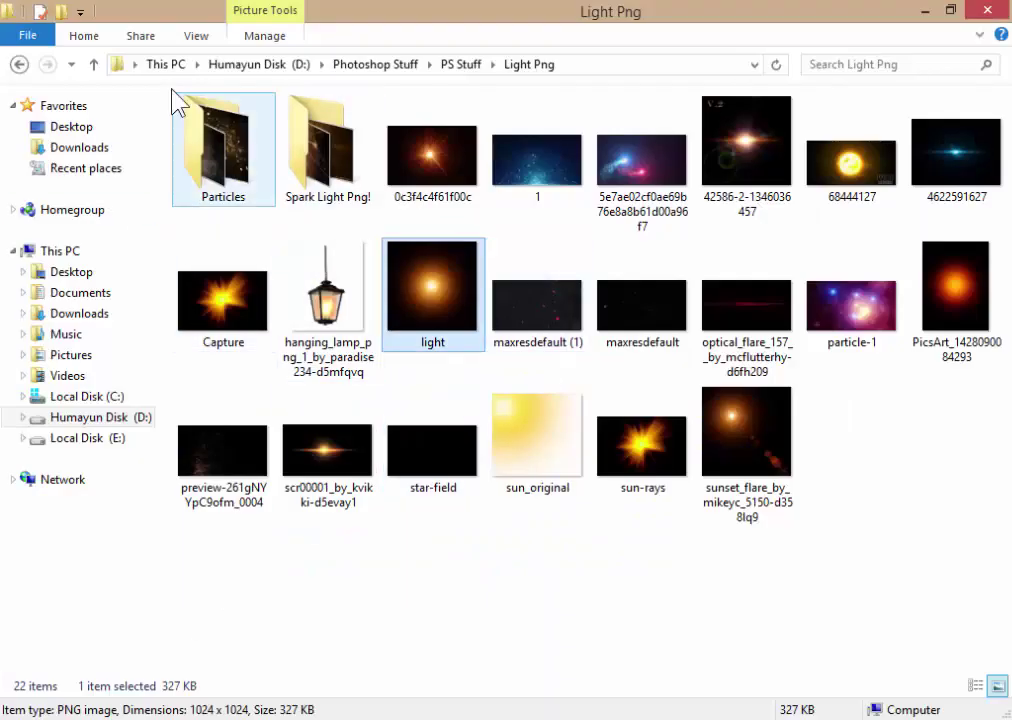
left_click(392, 66)
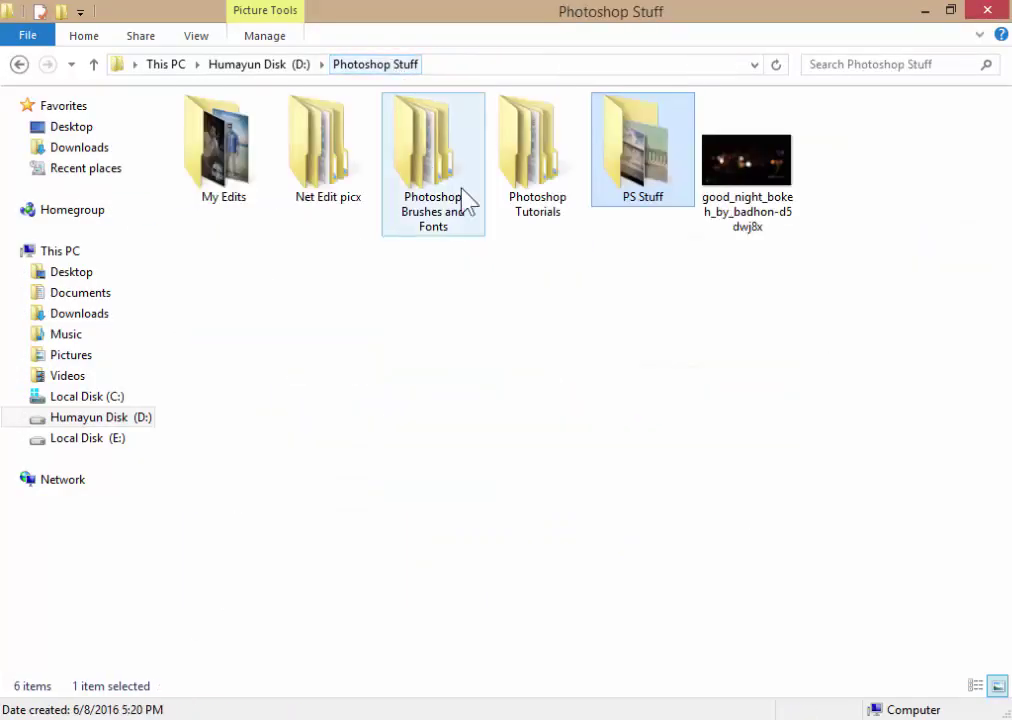
double_click(615, 160)
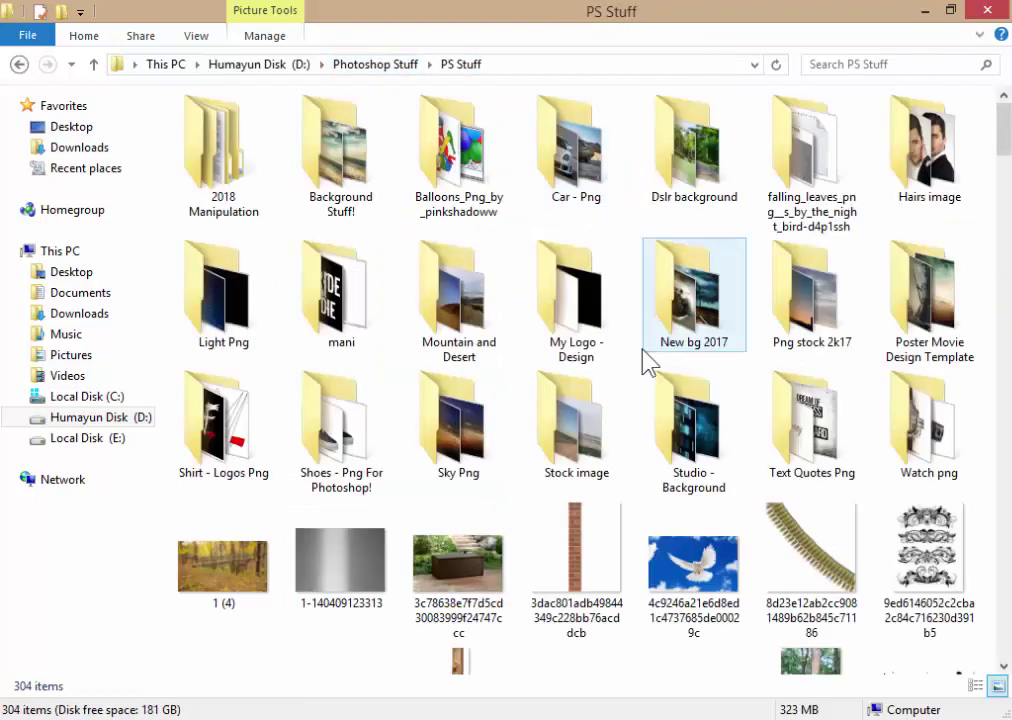
double_click(811, 410)
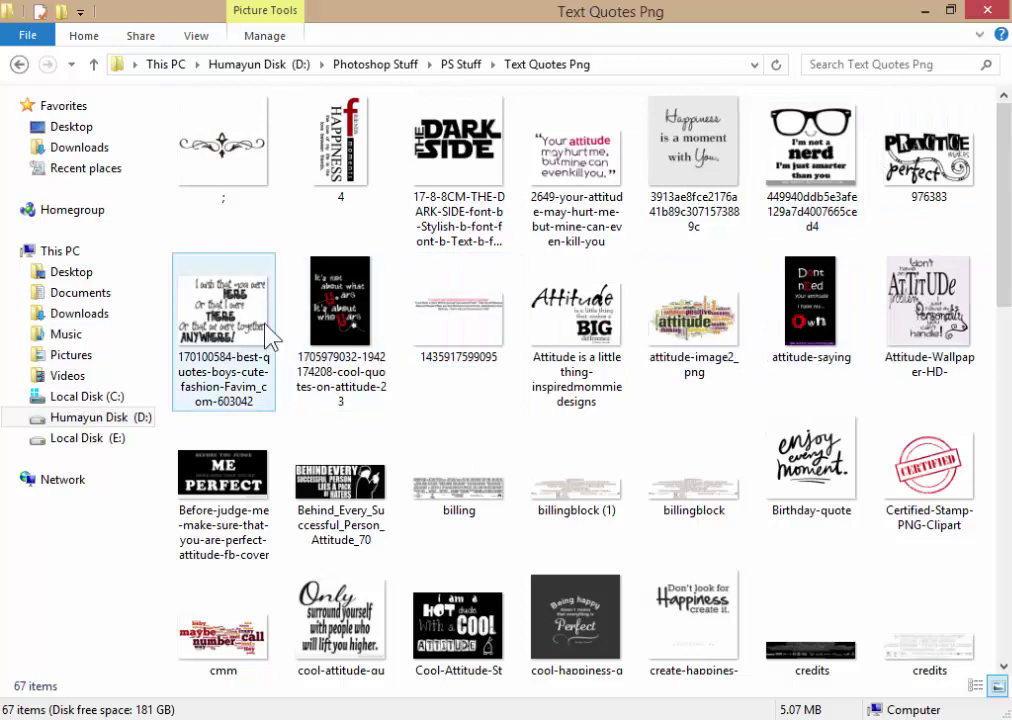
scroll(270, 290, "down", 2)
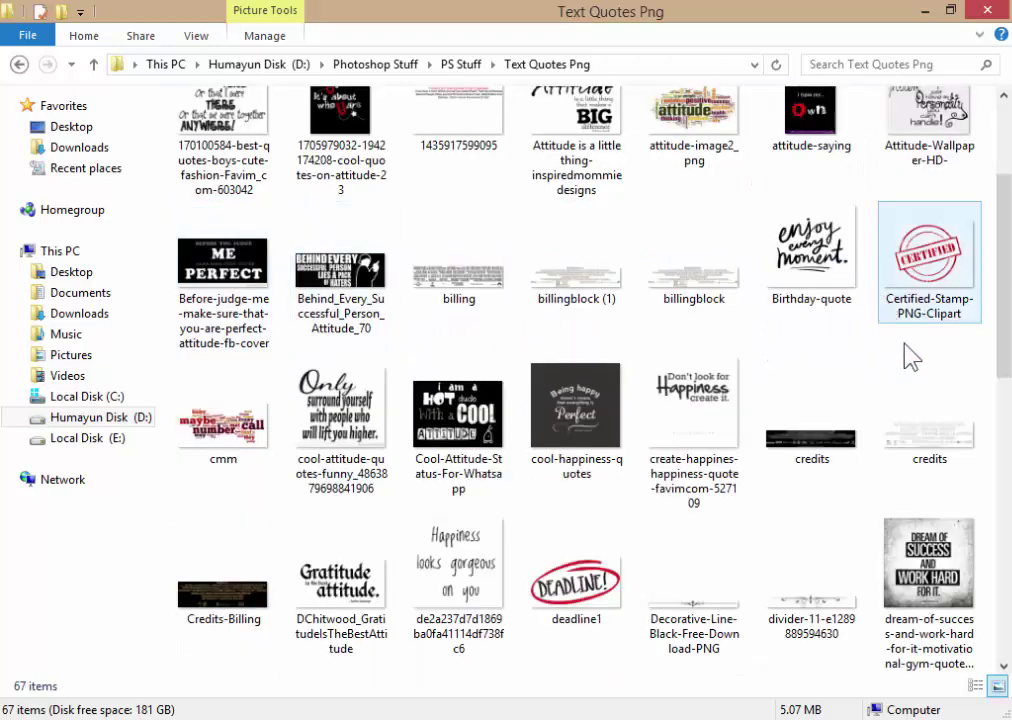
scroll(385, 418, "down", 3)
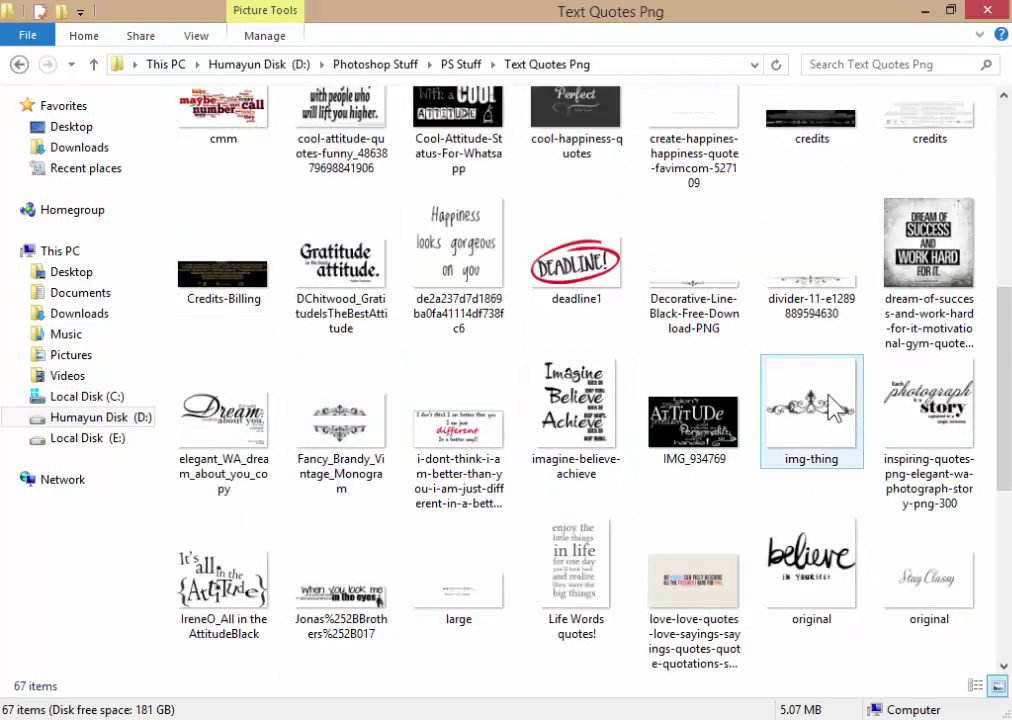
mouse_move(930, 410)
left_mouse_down()
mouse_move(452, 565)
mouse_move(485, 397)
left_mouse_up()
Scale the quote to 234.67% and place it to the right of the man
left_click_drag(416, 357, 447, 323)
left_click_drag(447, 391, 571, 393)
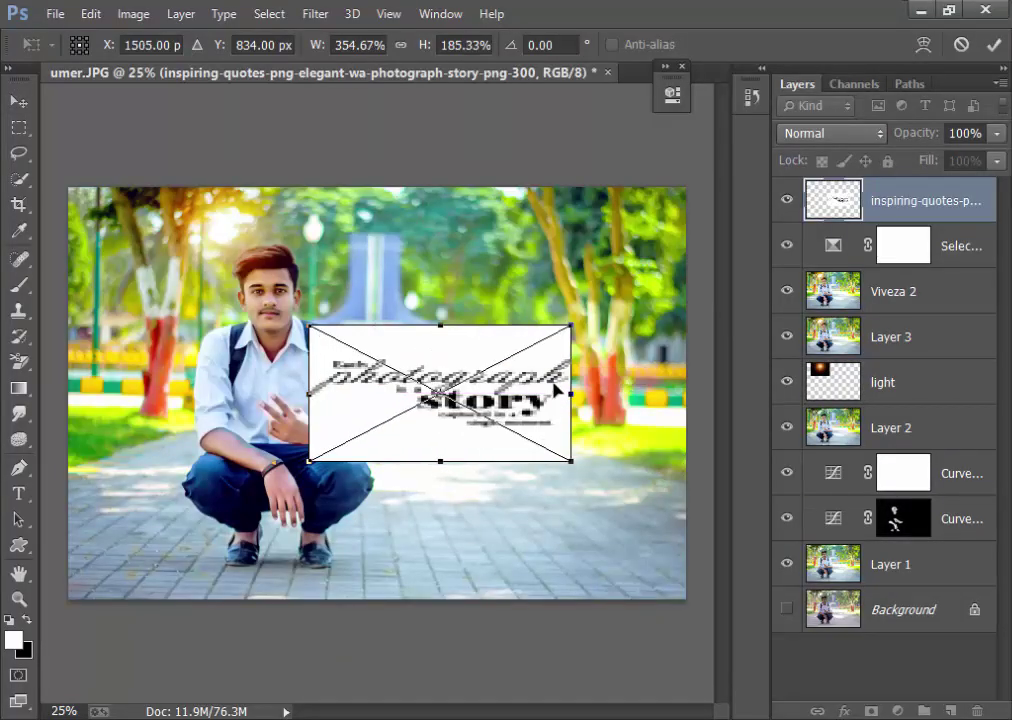
left_click(95, 14)
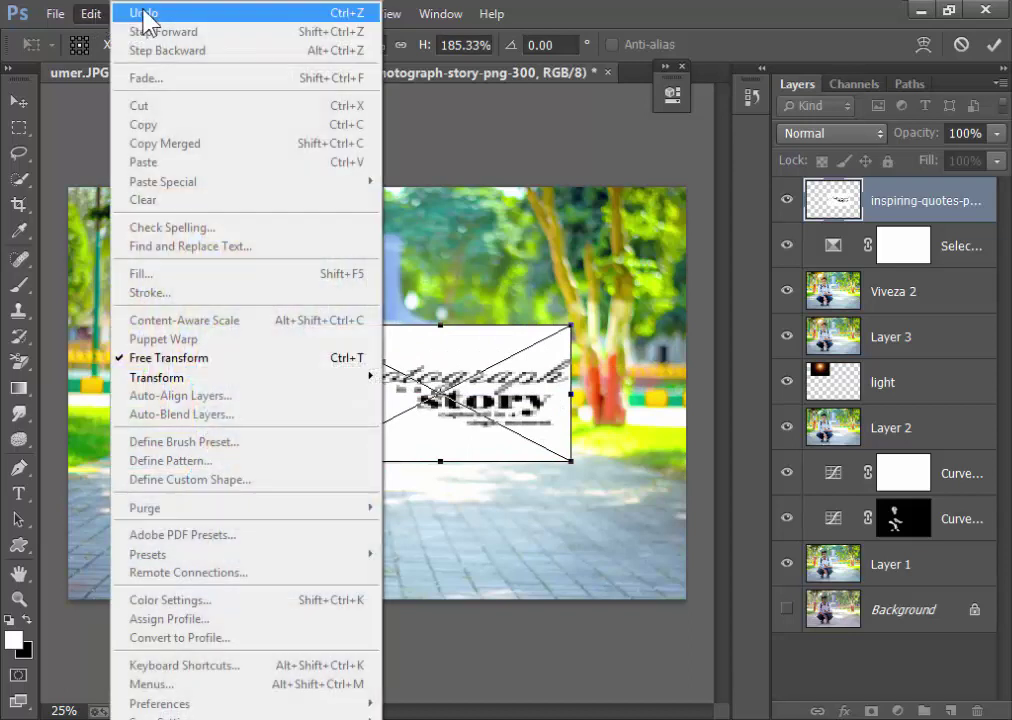
left_click(140, 12)
left_click_drag(446, 323, 463, 309)
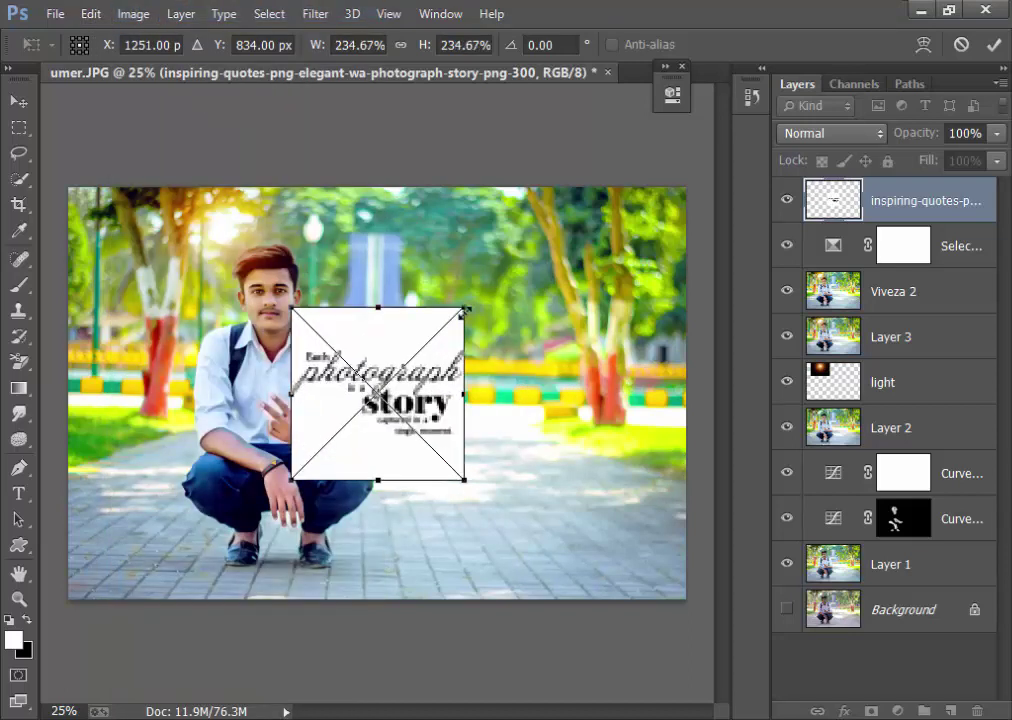
mouse_move(436, 376)
left_mouse_down()
mouse_move(573, 376)
mouse_move(548, 376)
left_mouse_up()
key("Return")
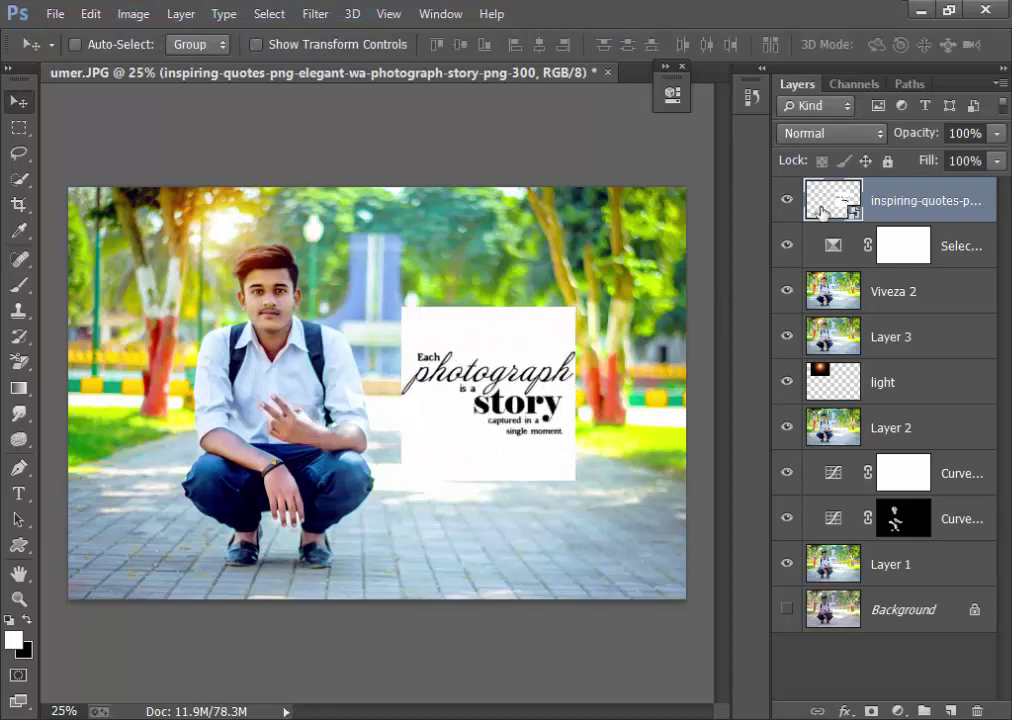
Set the quote layer's blend mode to Multiply so its white background disappears
left_click(832, 133)
left_click(819, 219)
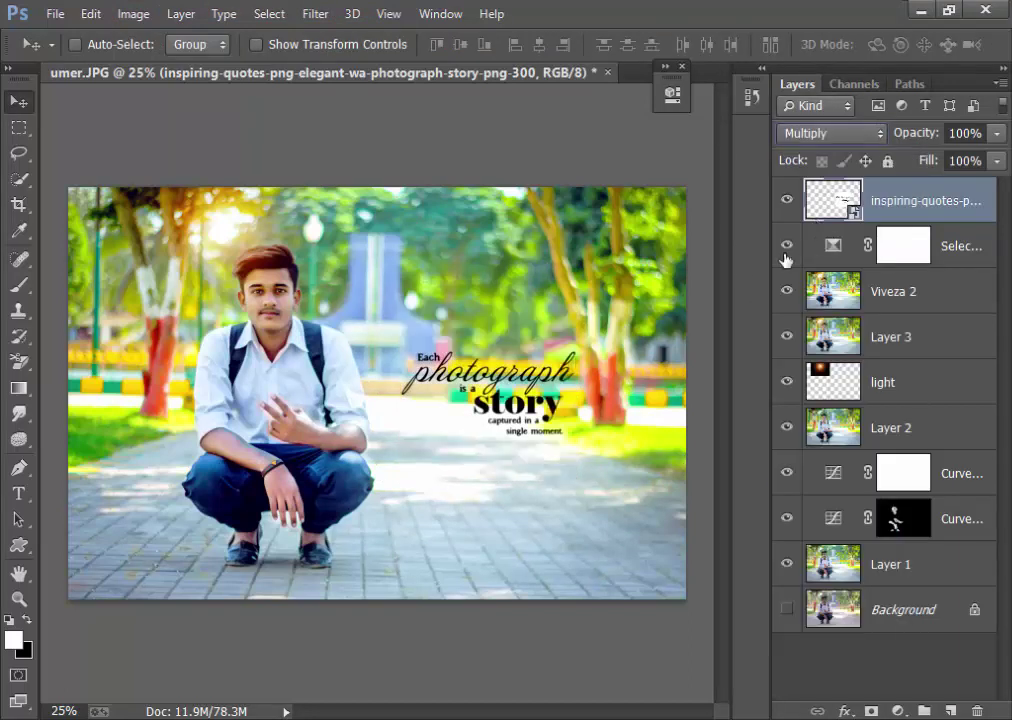
key("ctrl+minus")
key("ctrl+plus")
Delete the Selective Color 1 layer and reselect the quote layer
left_click(831, 258)
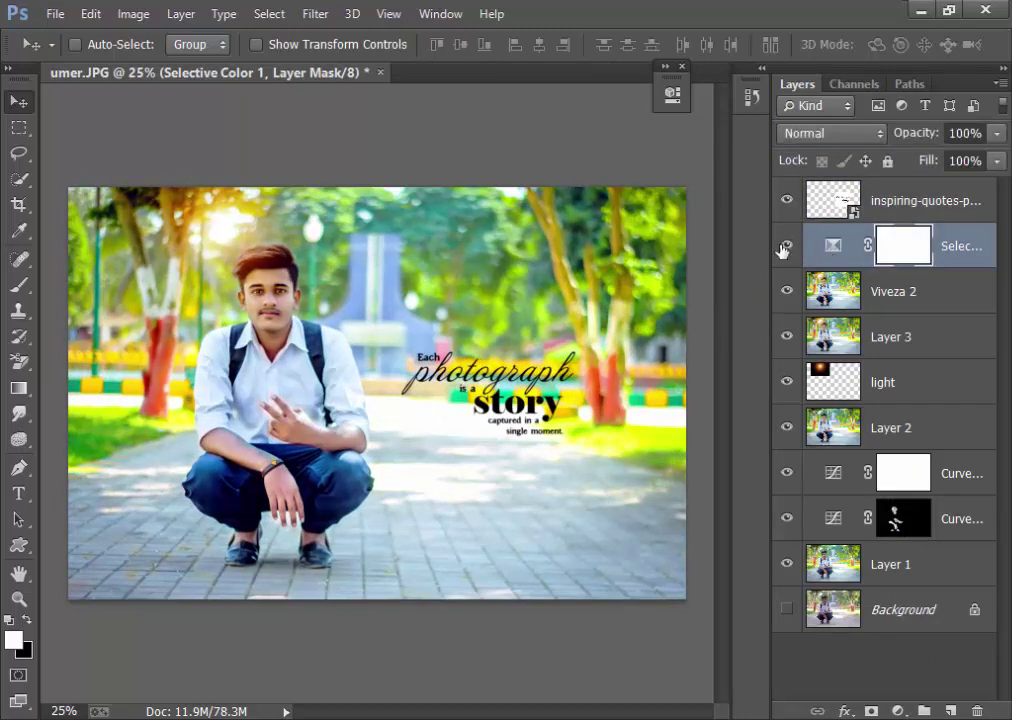
key("Delete")
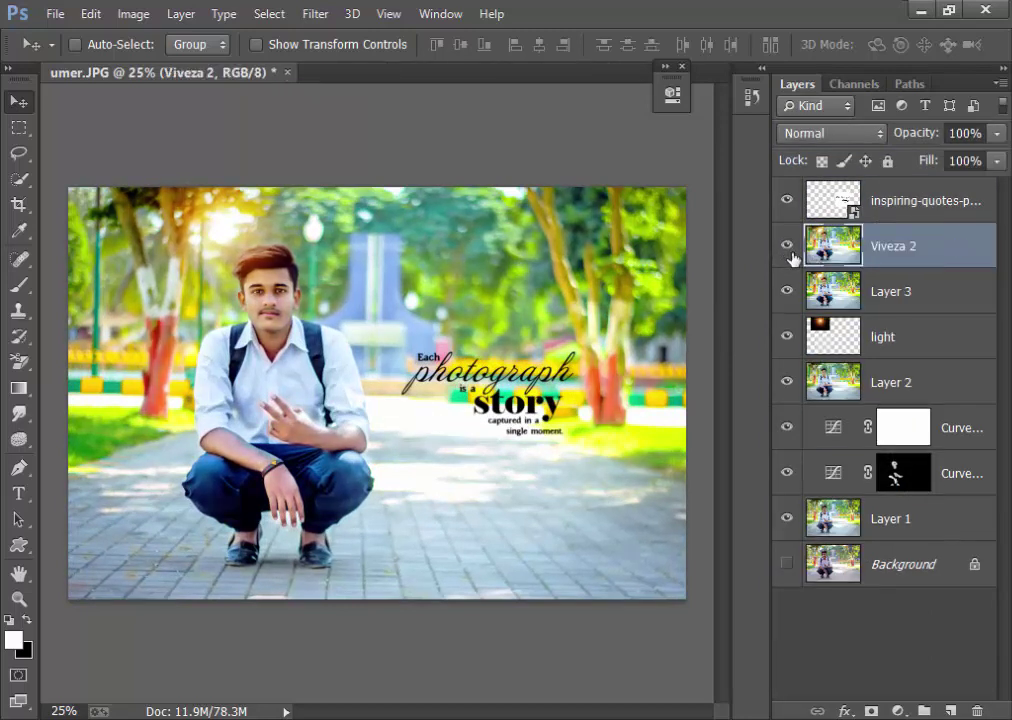
left_click(909, 204)
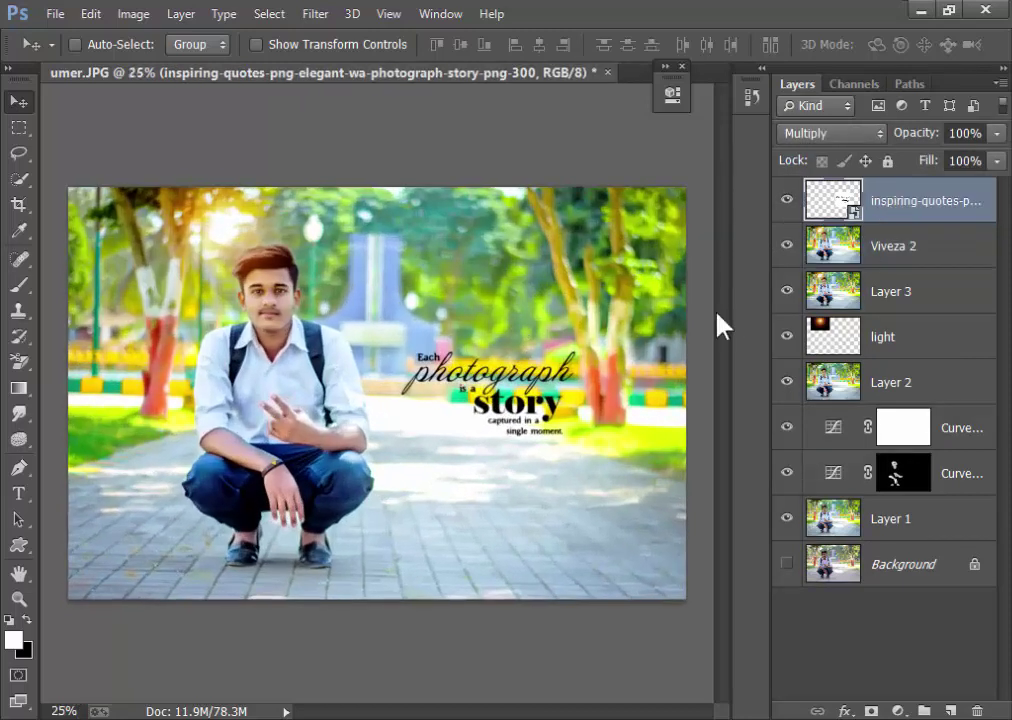
Shrink the quote to 214.67% and nudge it just right of the man
key("ctrl+t")
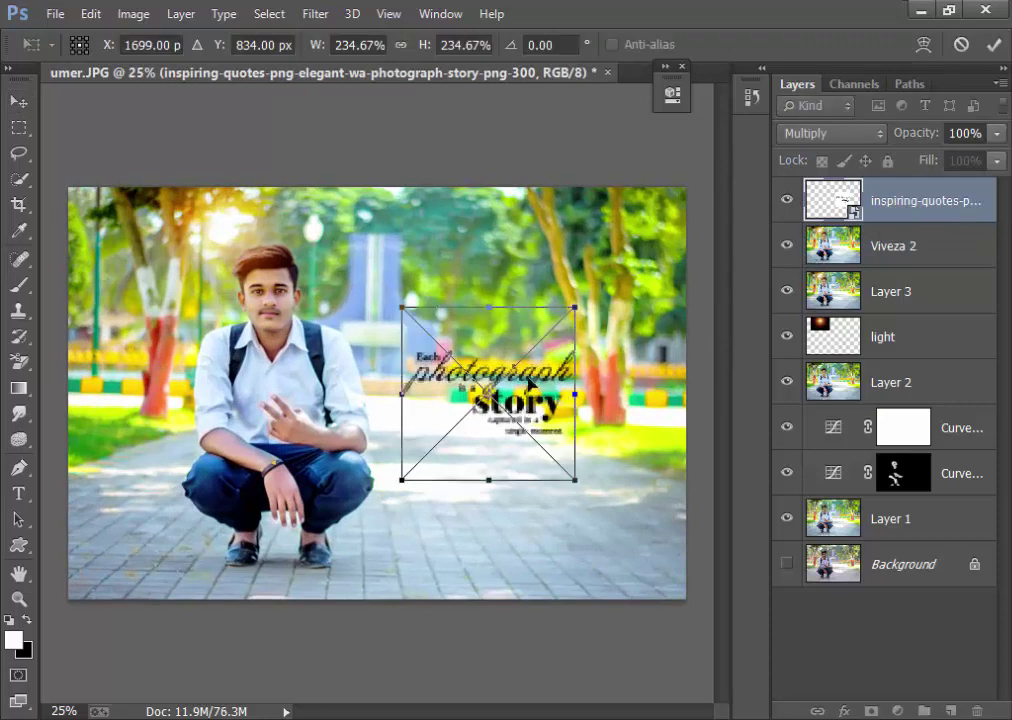
left_click_drag(576, 309, 567, 314)
left_click_drag(488, 393, 468, 390)
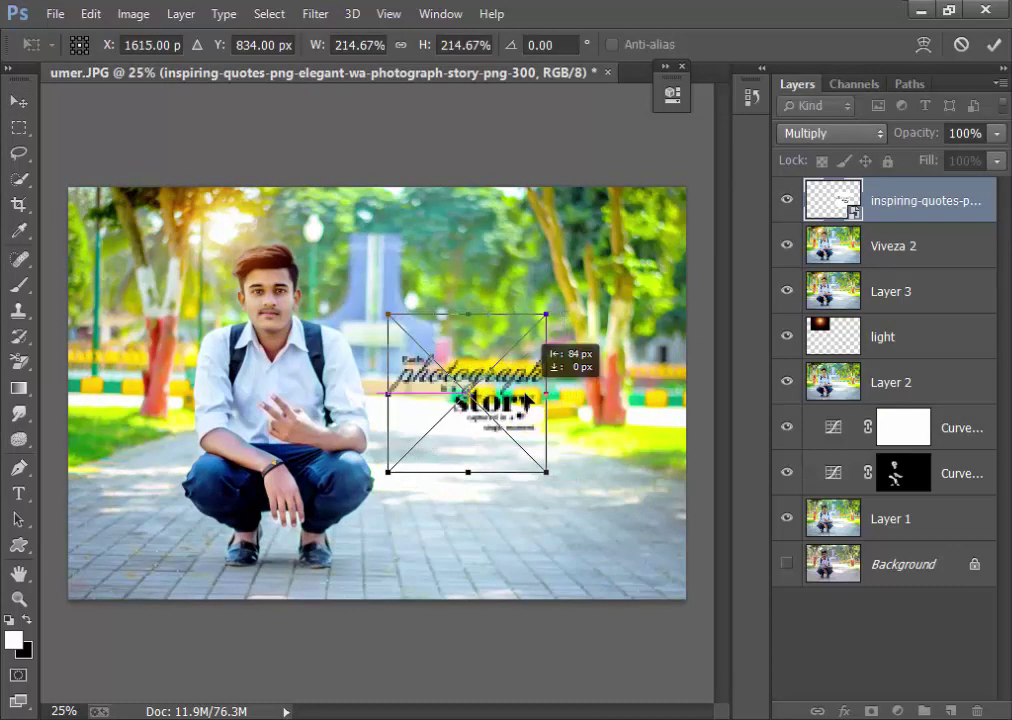
key("Return")
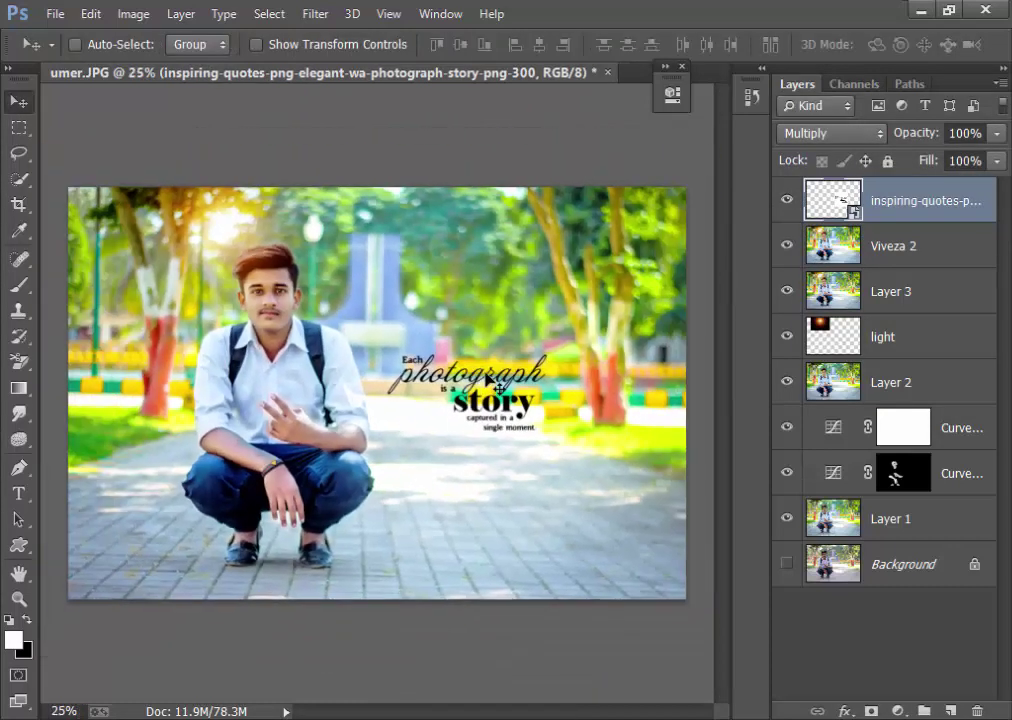
mouse_move(481, 373)
left_mouse_down()
mouse_move(497, 374)
mouse_move(483, 373)
left_mouse_up()
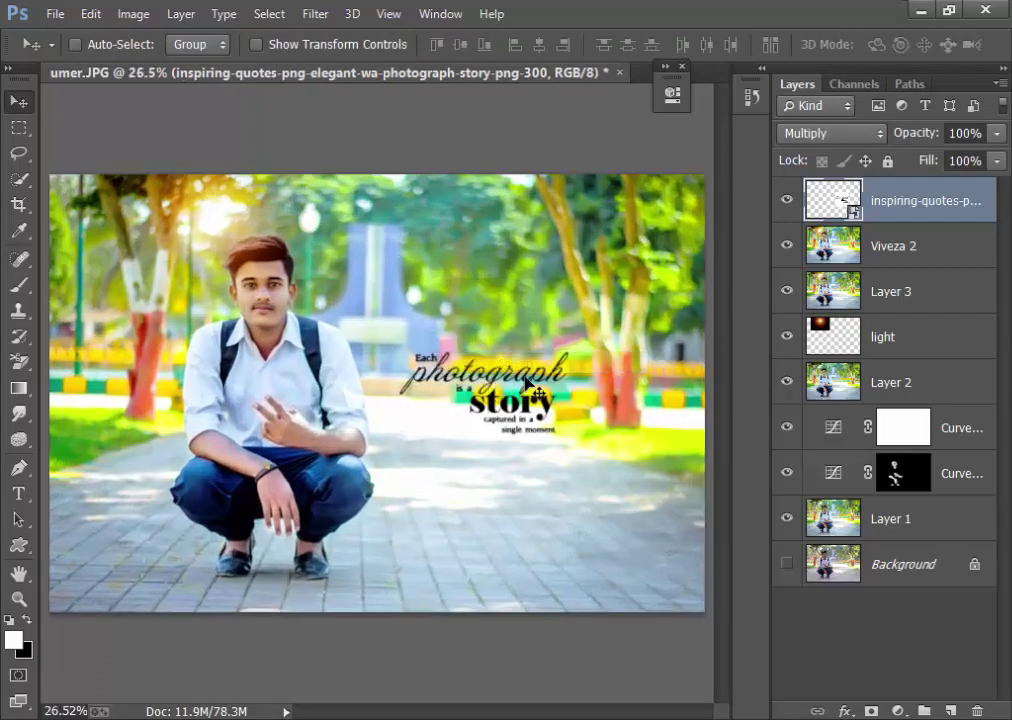
Align the quote to the canvas centre, then deselect and zoom back to 25%
key("ctrl+a")
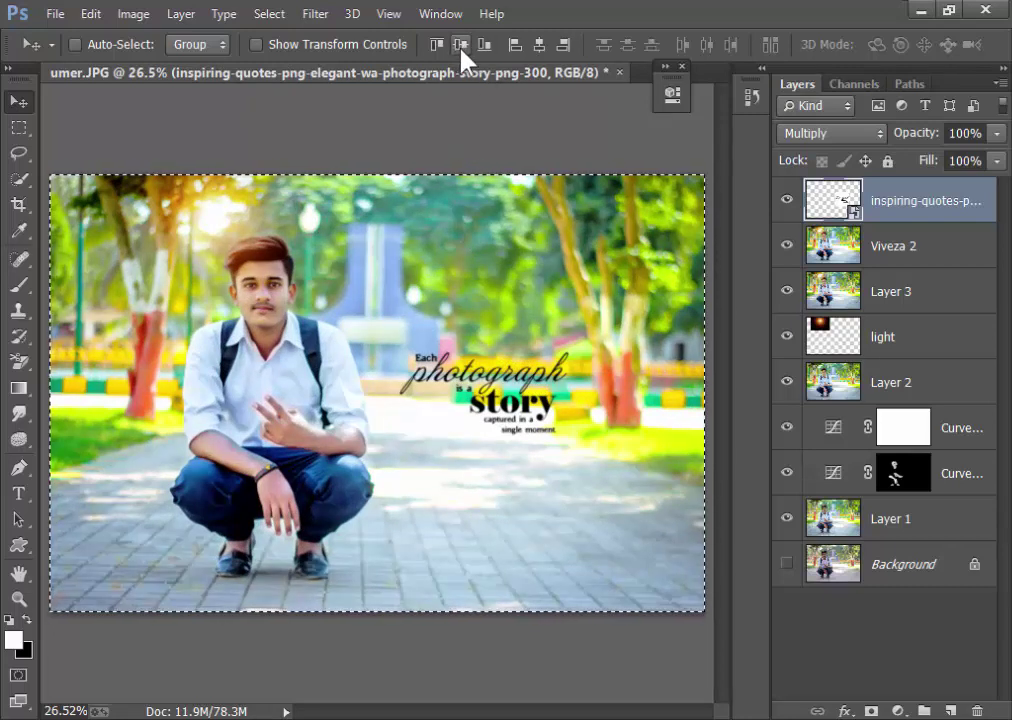
left_click(483, 45)
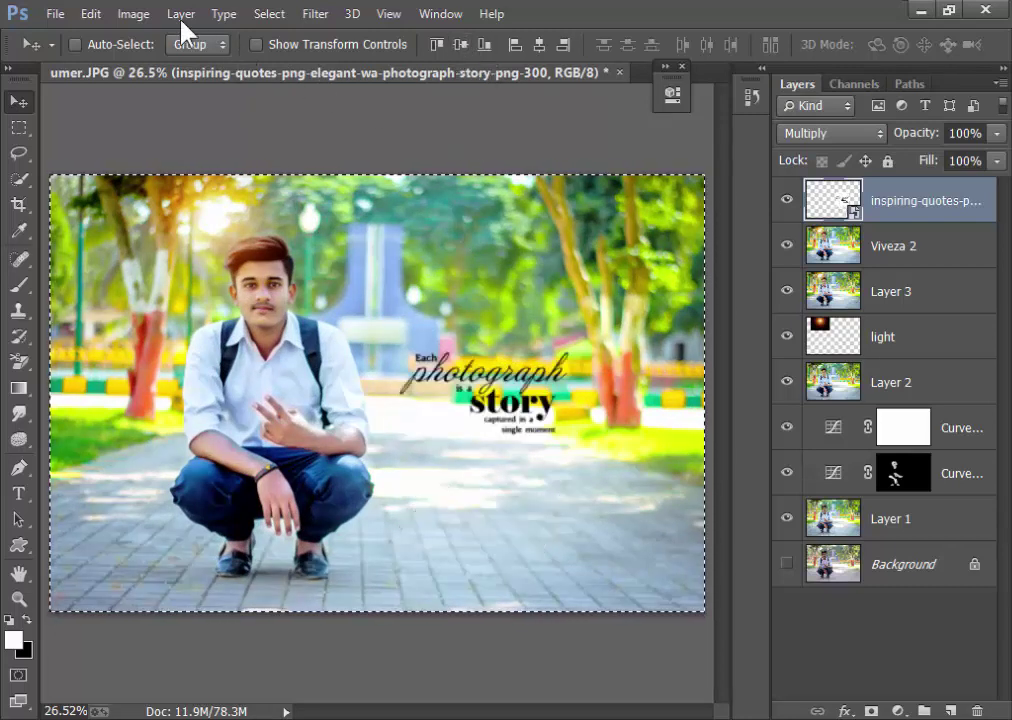
left_click(268, 13)
left_click(282, 50)
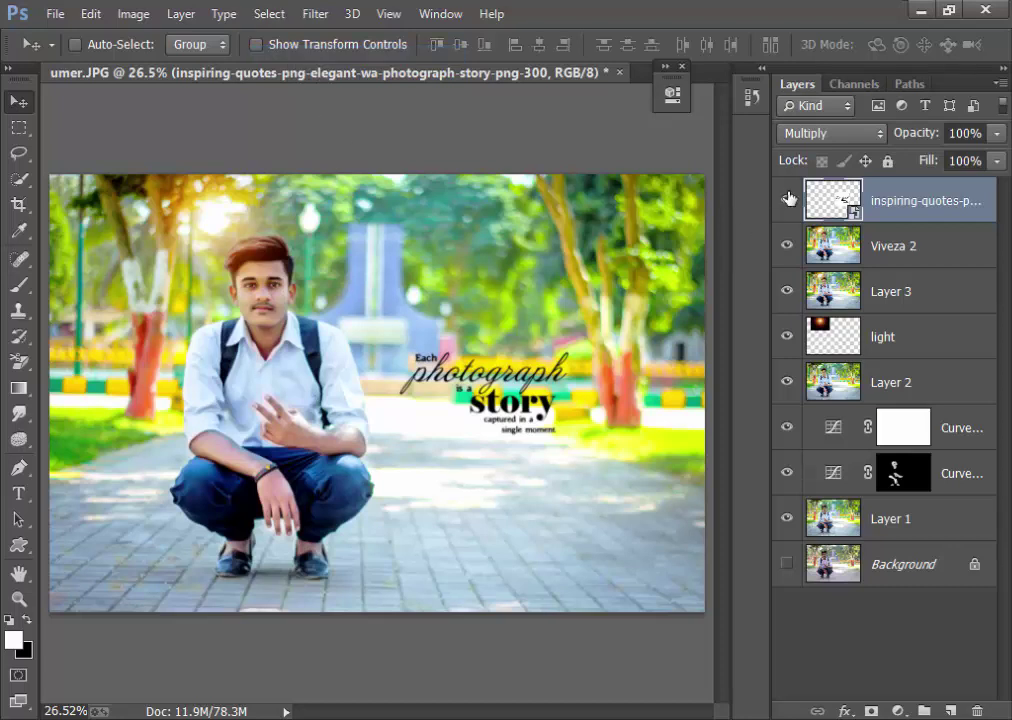
key("ctrl+minus")
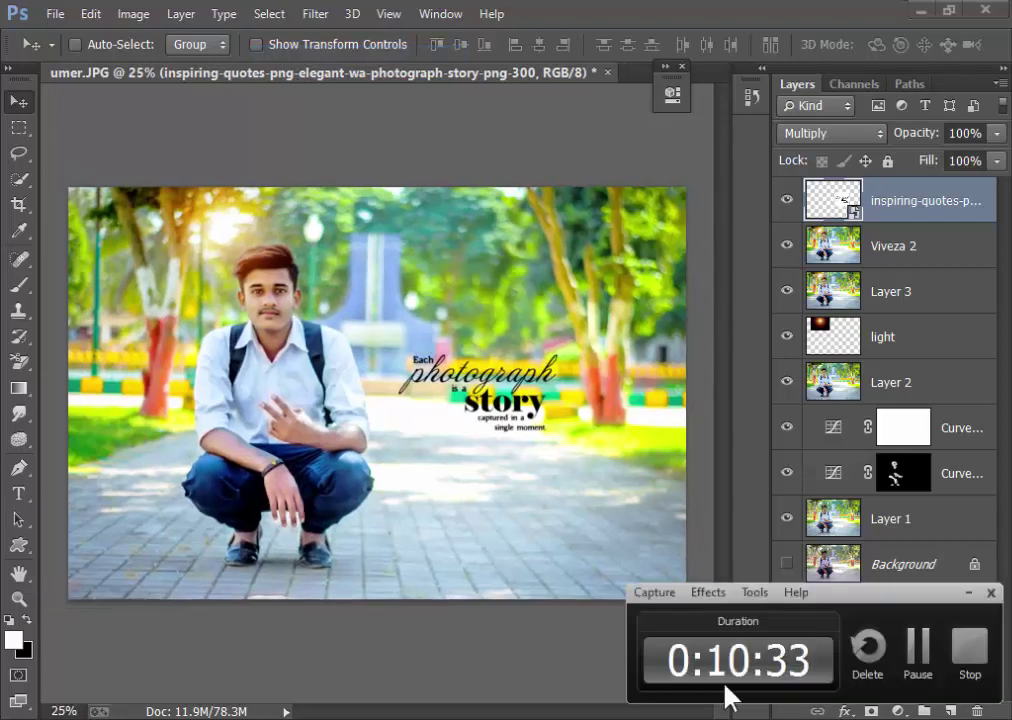
left_click(970, 652)
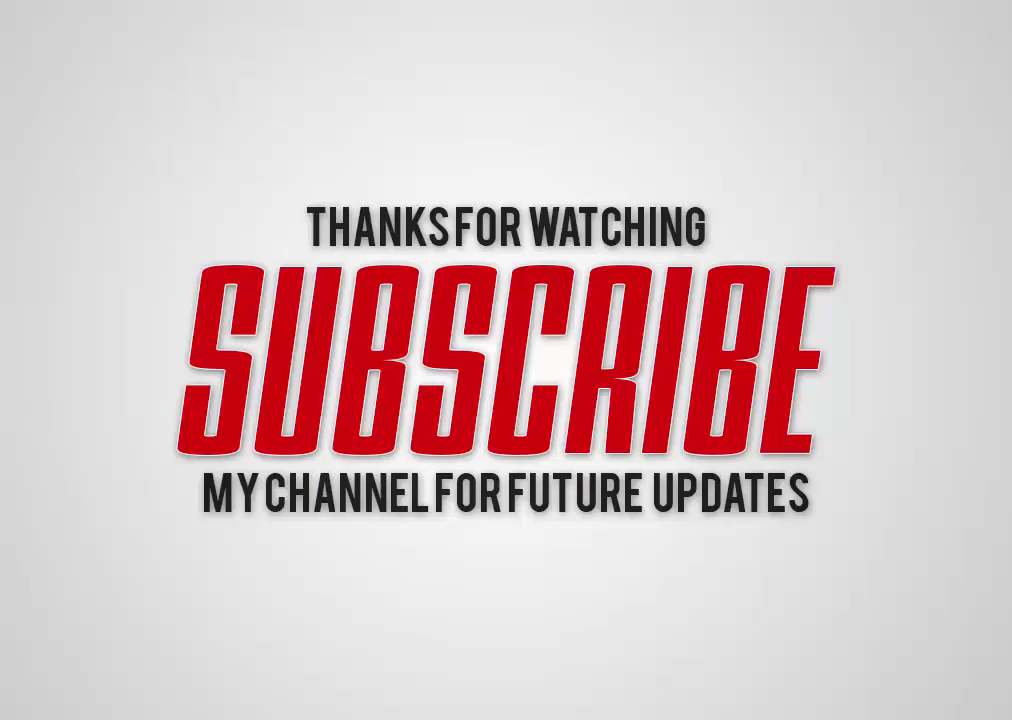